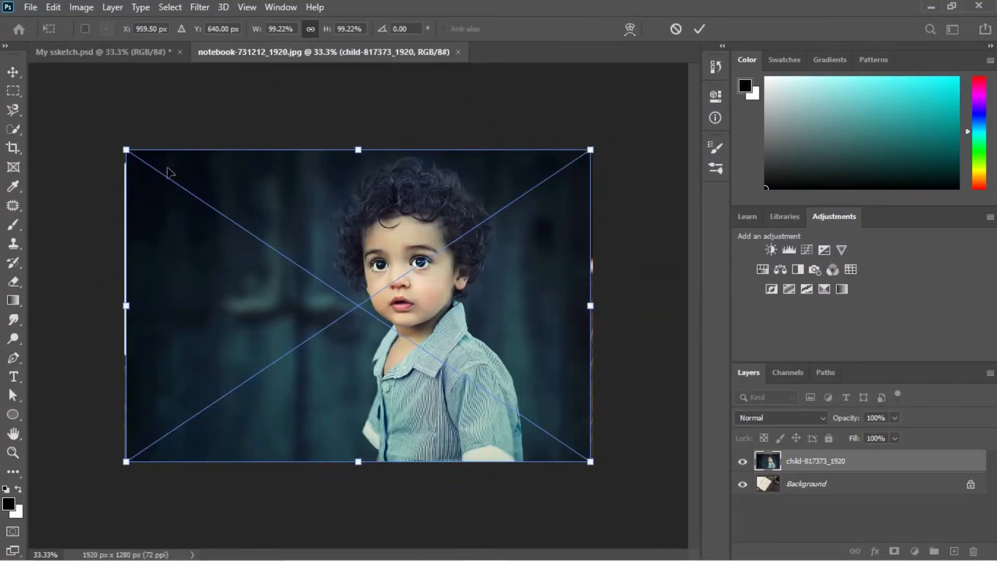
Commit the placed child photo, then flip it horizontally and align it with the canvas's left edge.
click(700, 30)
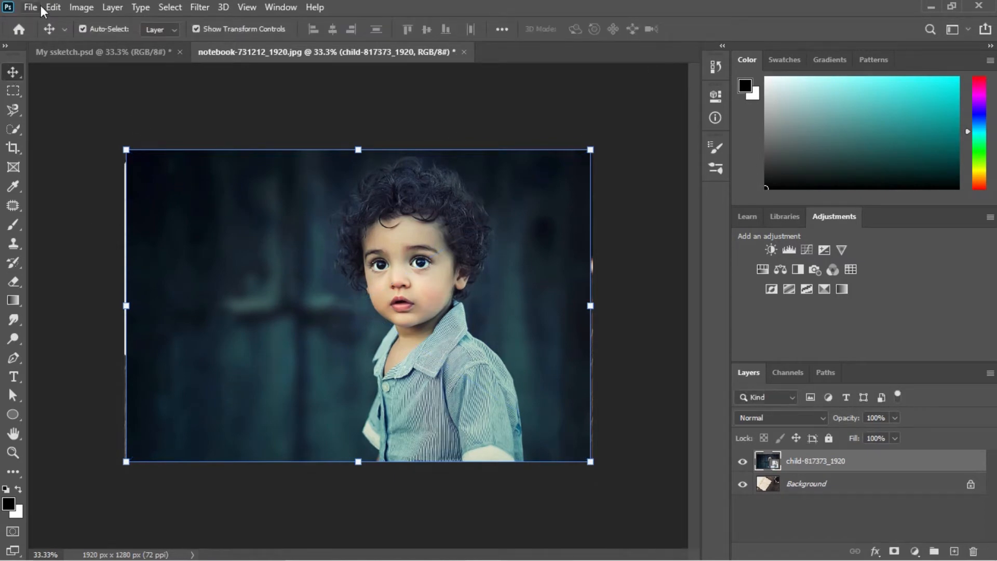
click(53, 8)
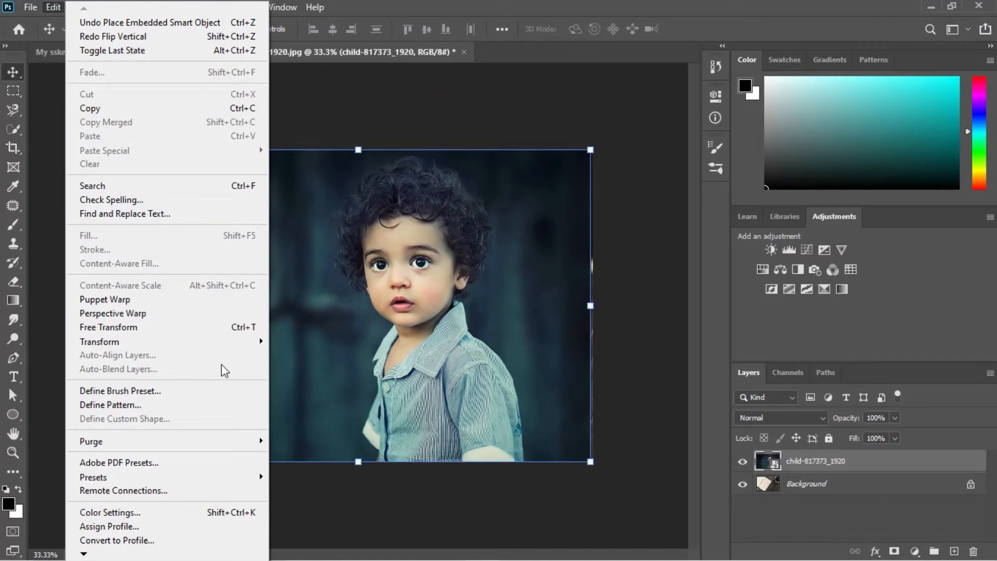
click(206, 326)
click(61, 6)
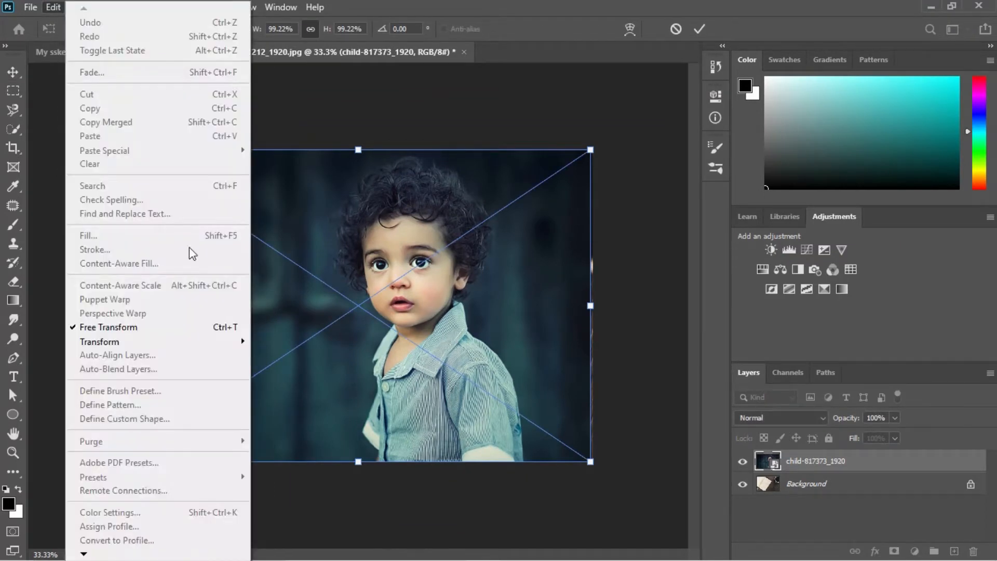
mouse_move(213, 342)
click(289, 327)
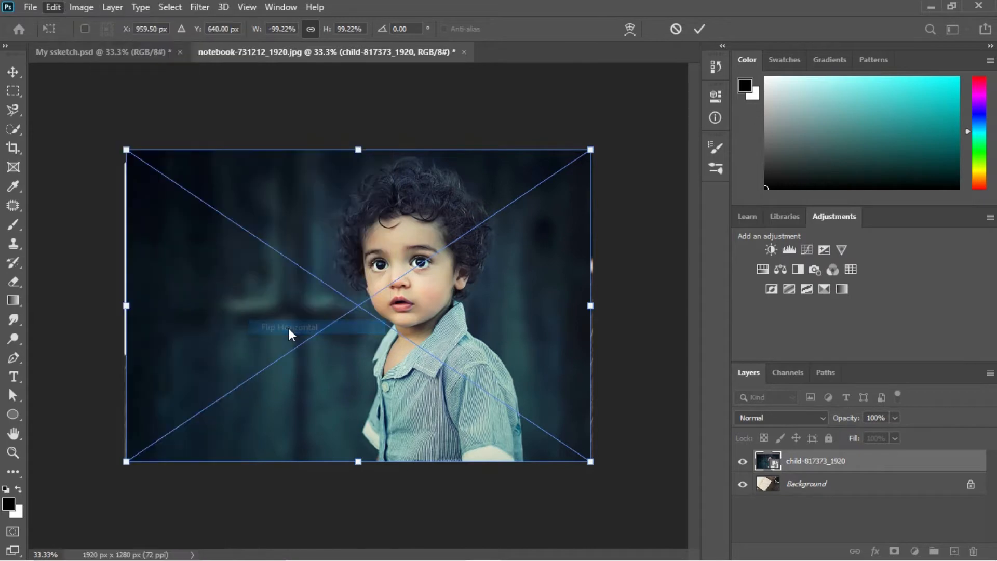
click(700, 30)
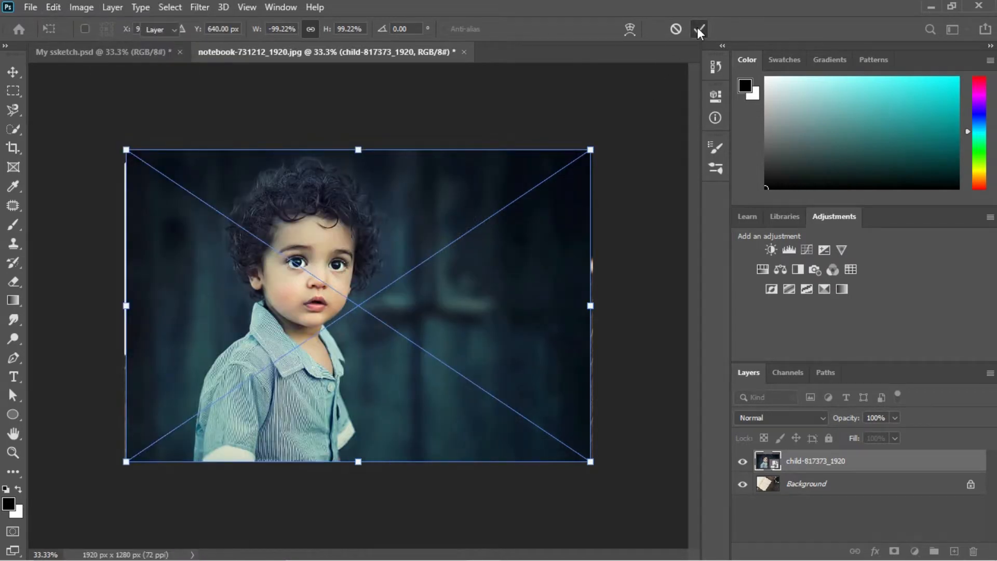
drag(446, 303, 441, 307)
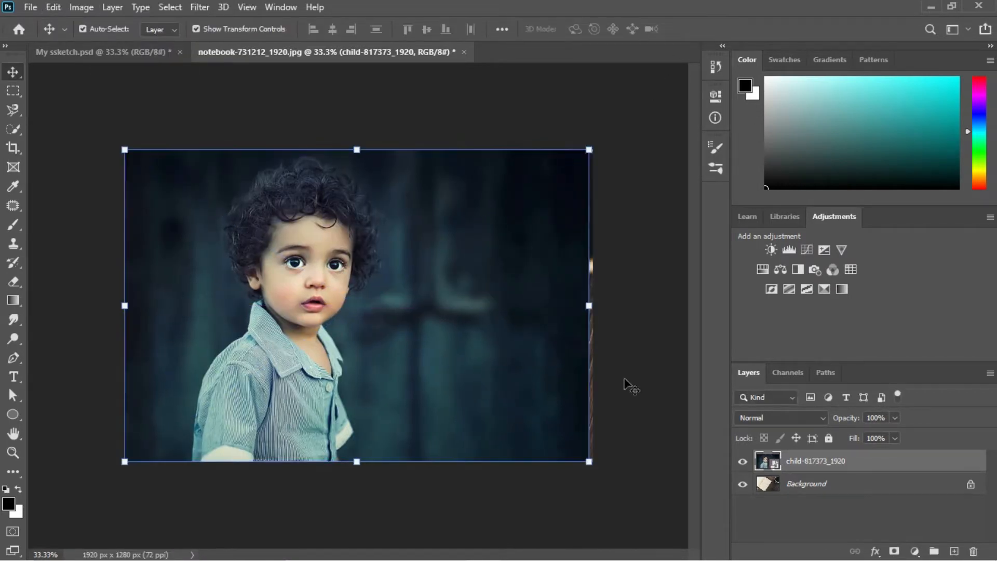
Select the child's face, front curls, neck and shirt using the Quick Selection tool in add mode.
click(894, 552)
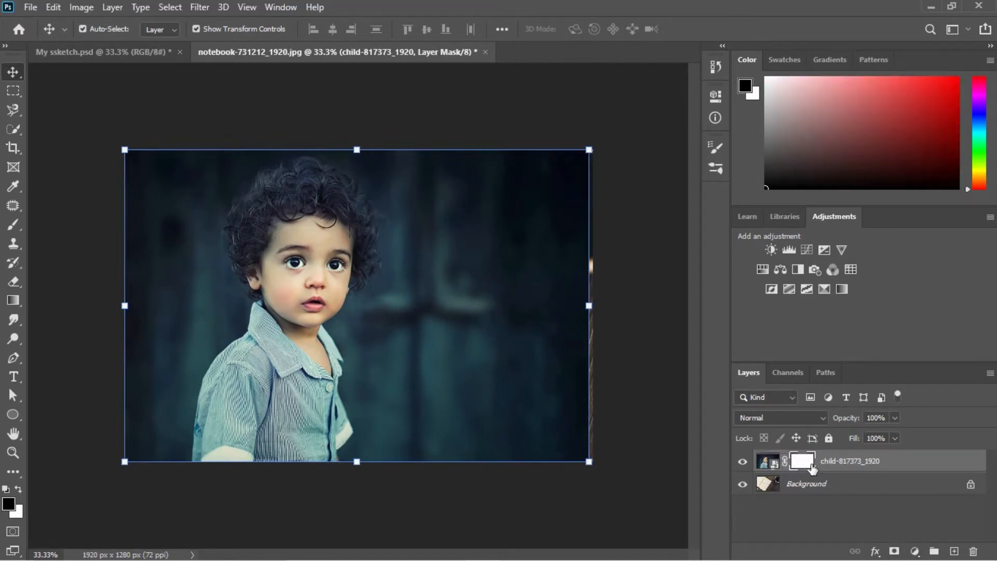
key(ctrl+z)
key(w)
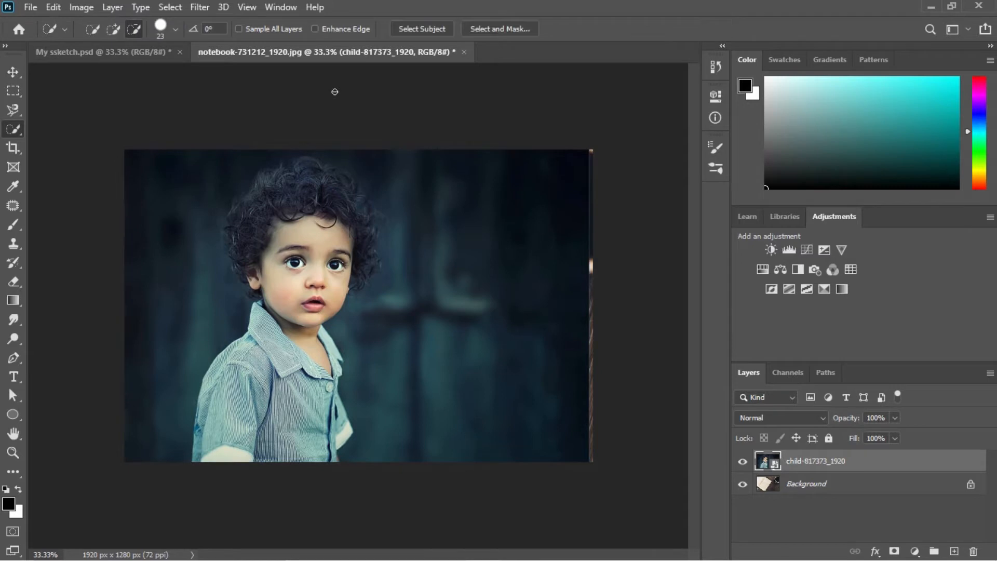
click(118, 24)
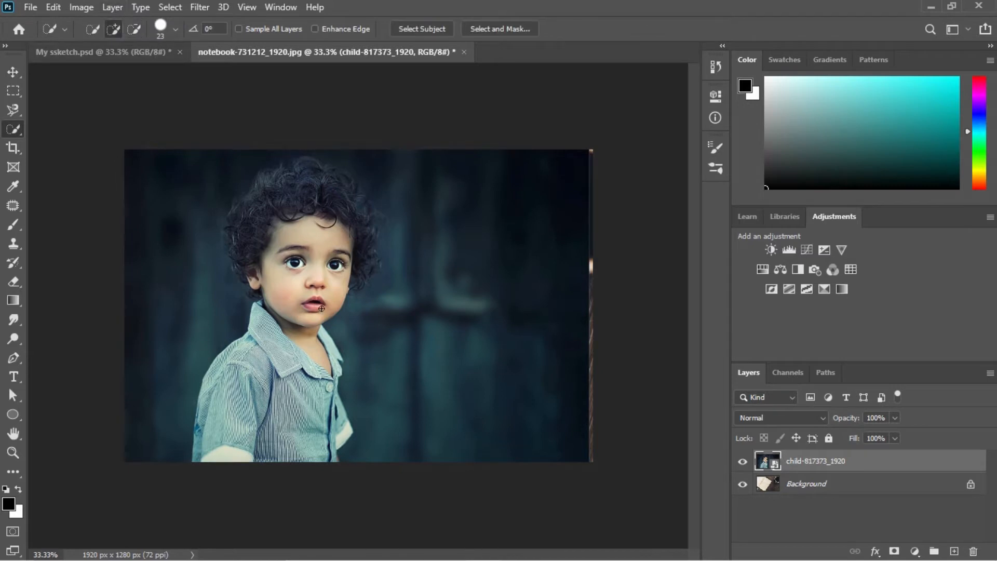
drag(310, 284, 300, 213)
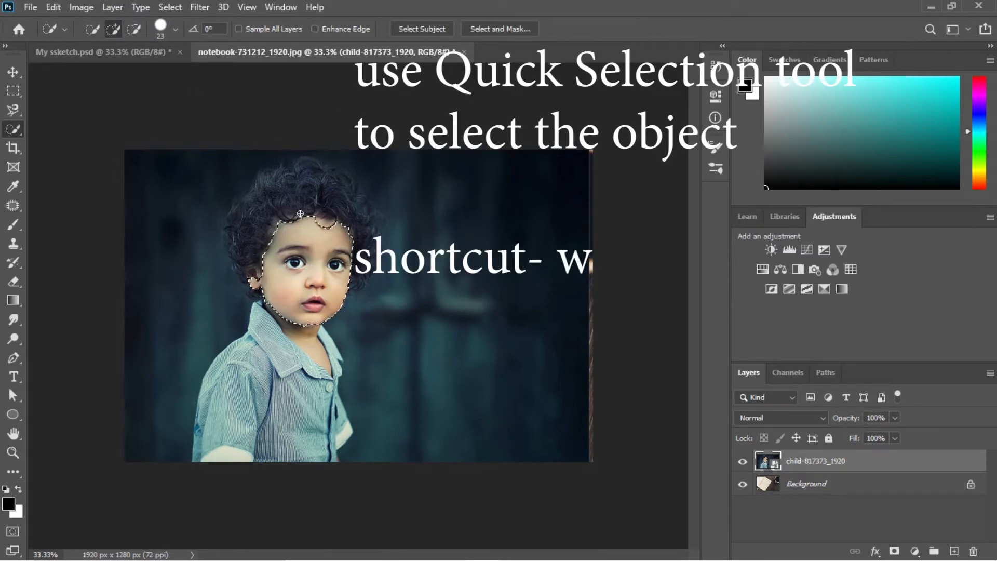
drag(309, 175, 284, 305)
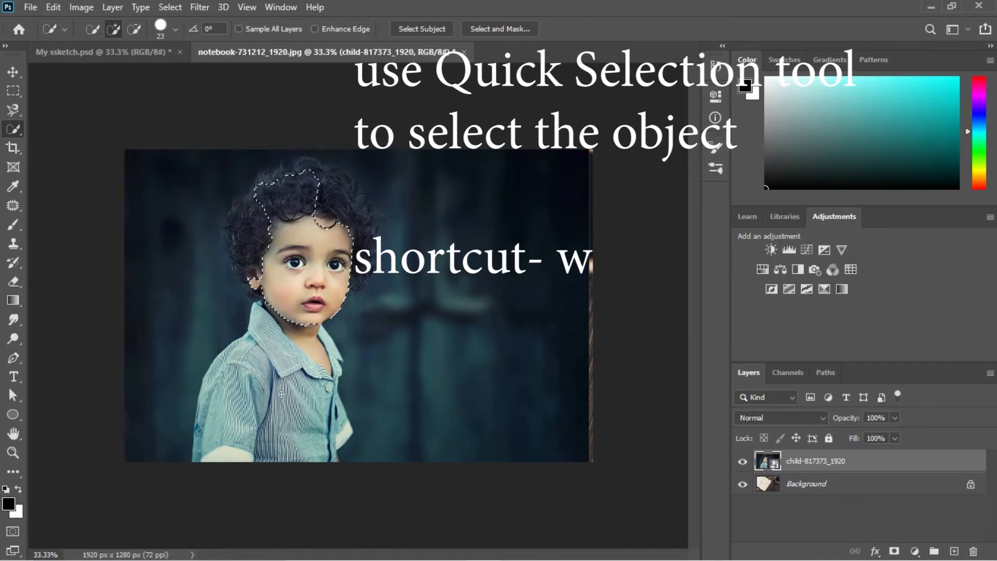
drag(288, 356, 291, 428)
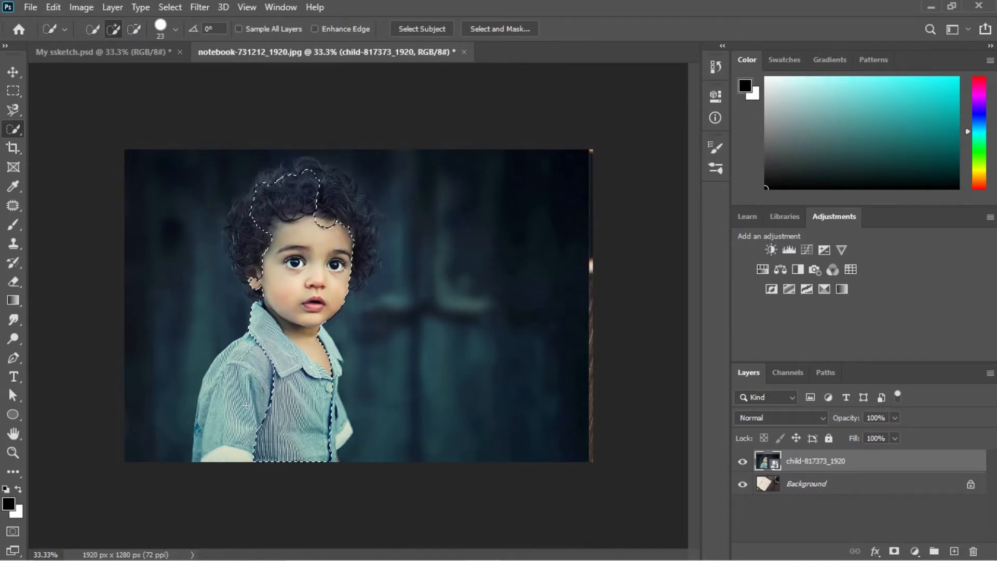
drag(246, 404, 231, 371)
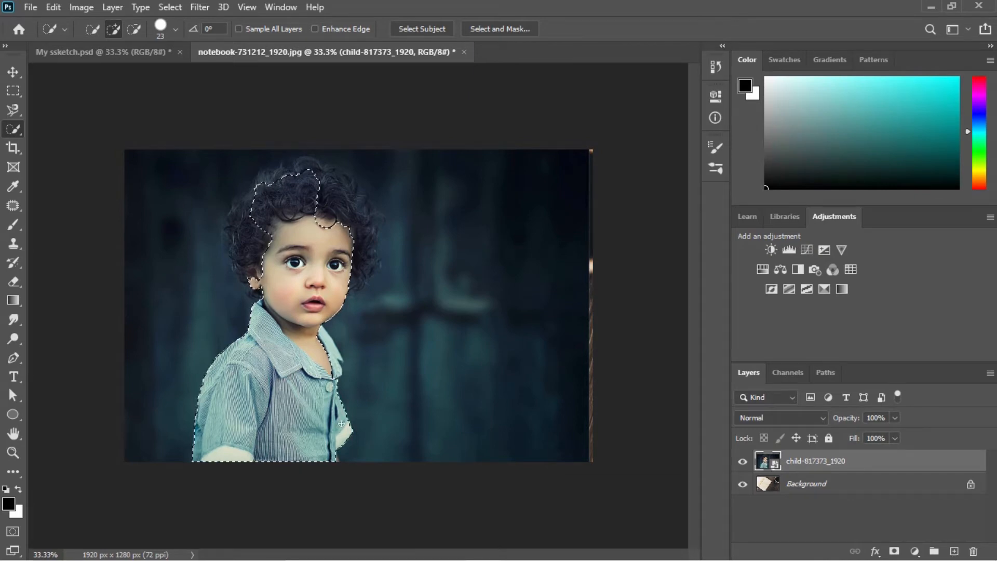
drag(329, 344, 318, 358)
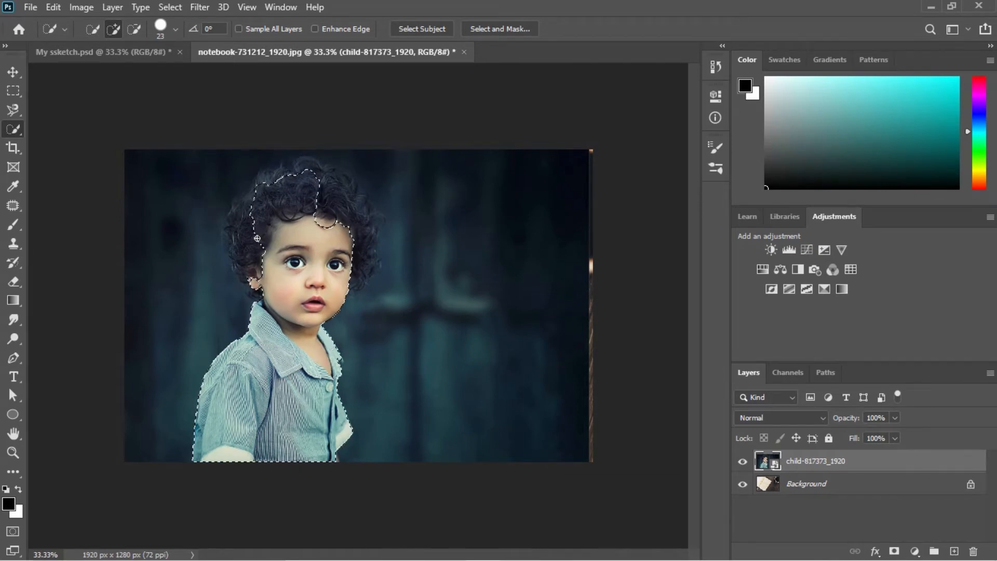
Extend the selection over the child's curly hair, undoing strokes that spill into the background.
mouse_move(258, 238)
mouse_down()
mouse_move(304, 187)
mouse_move(324, 182)
mouse_move(371, 262)
mouse_move(366, 218)
mouse_move(343, 179)
mouse_move(315, 170)
mouse_move(273, 180)
mouse_move(289, 158)
mouse_move(246, 205)
mouse_move(240, 301)
mouse_up()
key(ctrl+z)
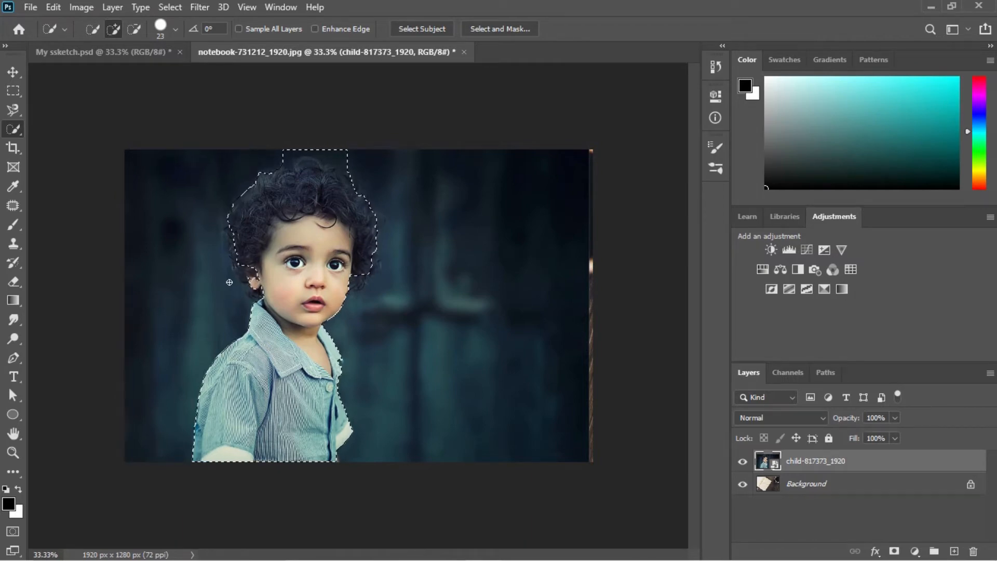
key(ctrl+plus)
key(ctrl+plus)
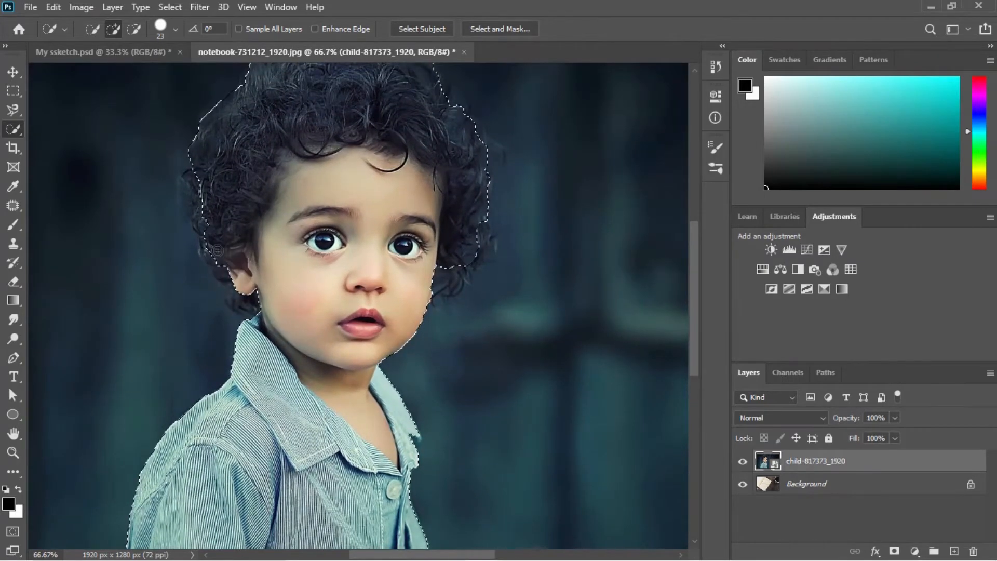
click(200, 190)
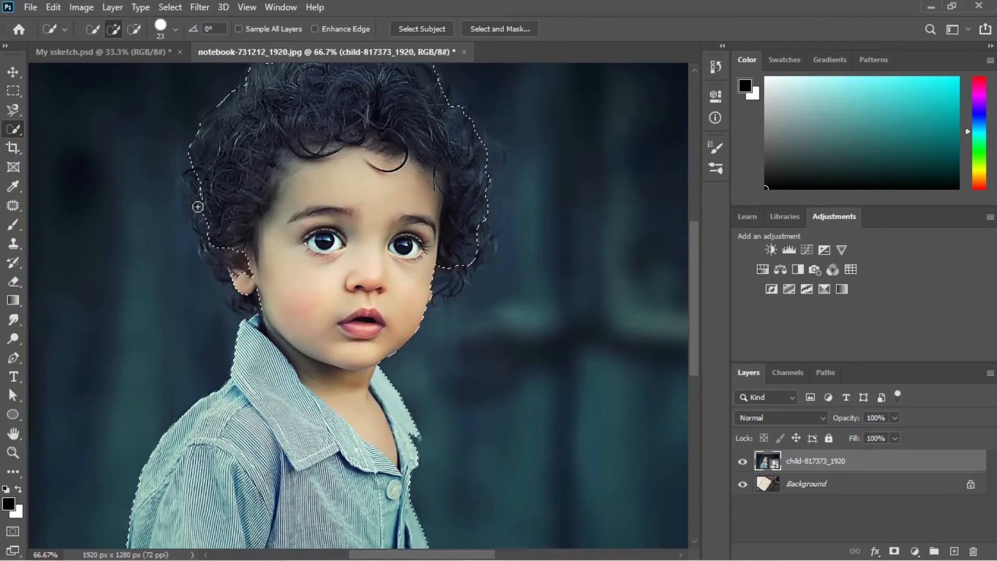
key(ctrl+z)
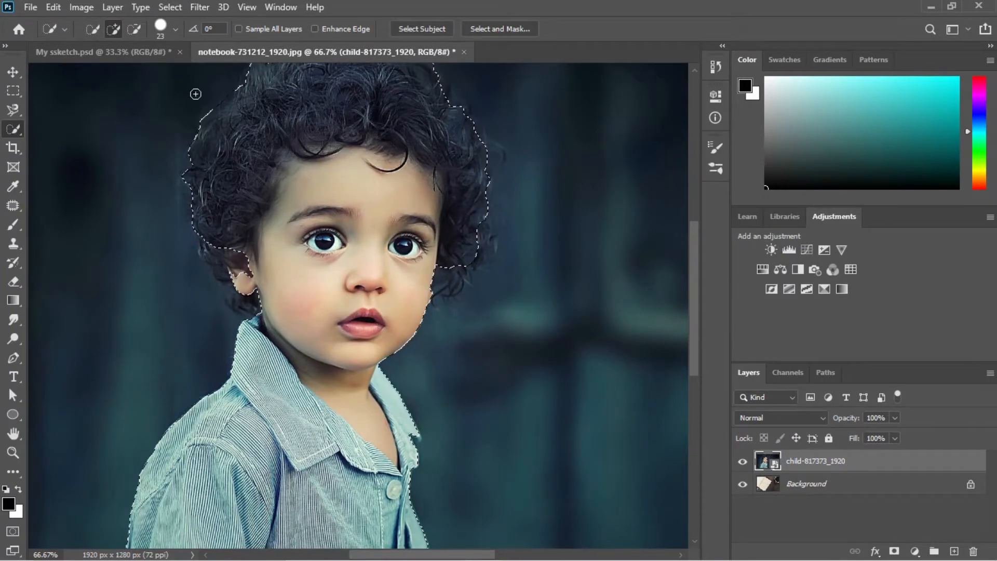
Reduce the Quick Selection brush to 8 px and subtract the background to the left of the child and above the hair from the selection.
click(175, 30)
drag(103, 70, 96, 68)
key(Return)
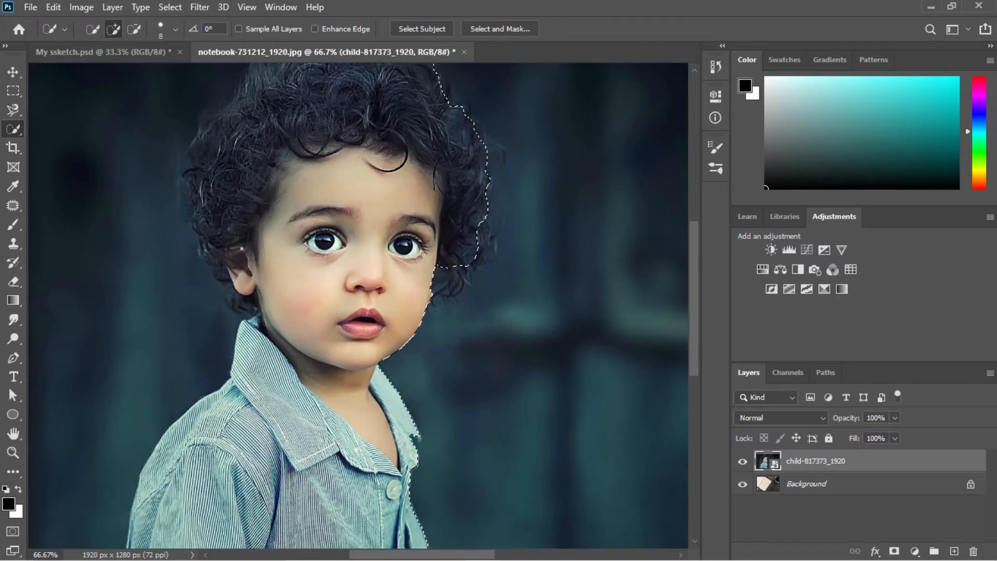
key(ctrl+minus)
key(ctrl+minus)
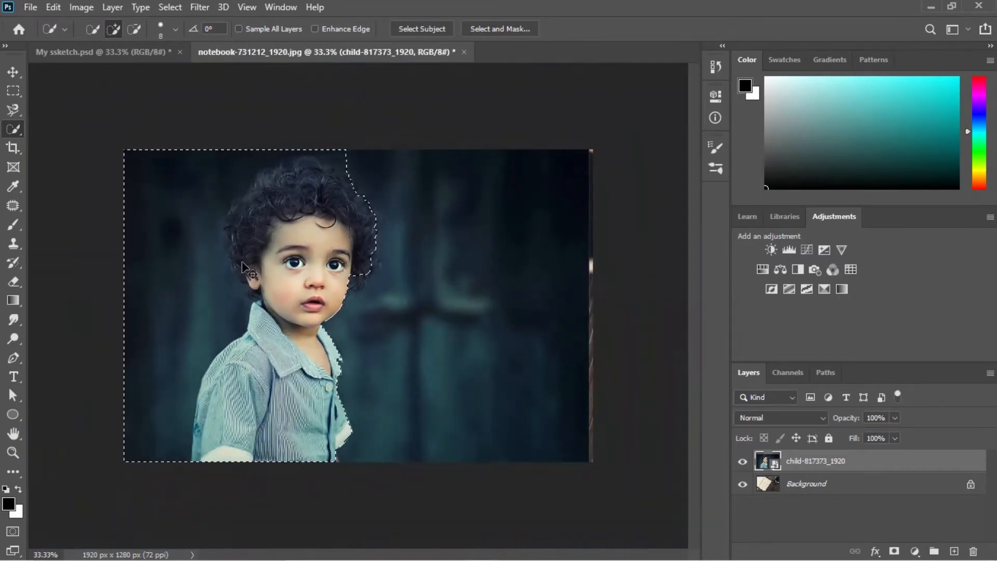
key(ctrl+plus)
key(ctrl+plus)
drag(225, 252, 305, 257)
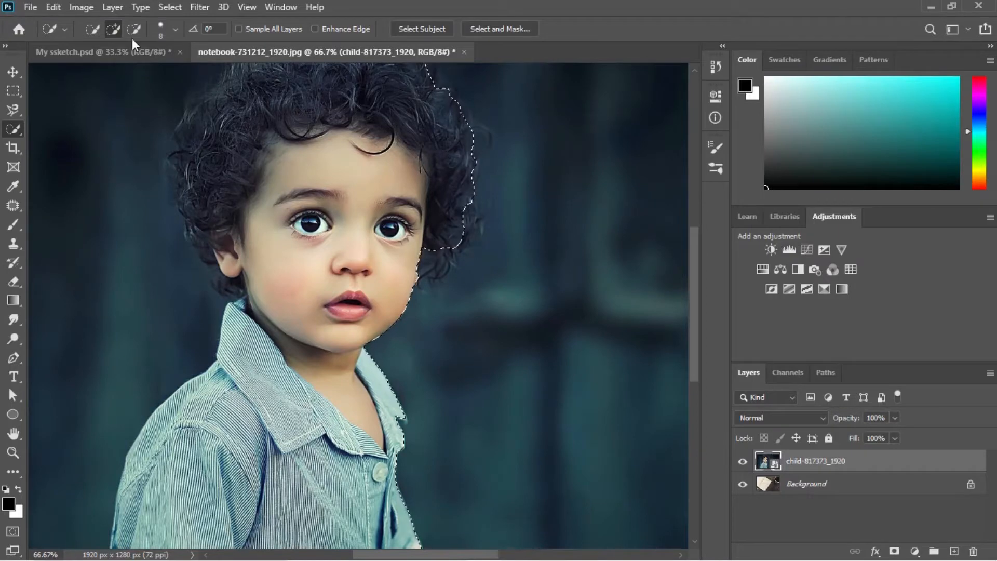
mouse_move(149, 182)
mouse_down()
mouse_move(146, 235)
mouse_move(178, 316)
mouse_move(93, 378)
mouse_move(160, 375)
mouse_up()
drag(129, 174, 149, 116)
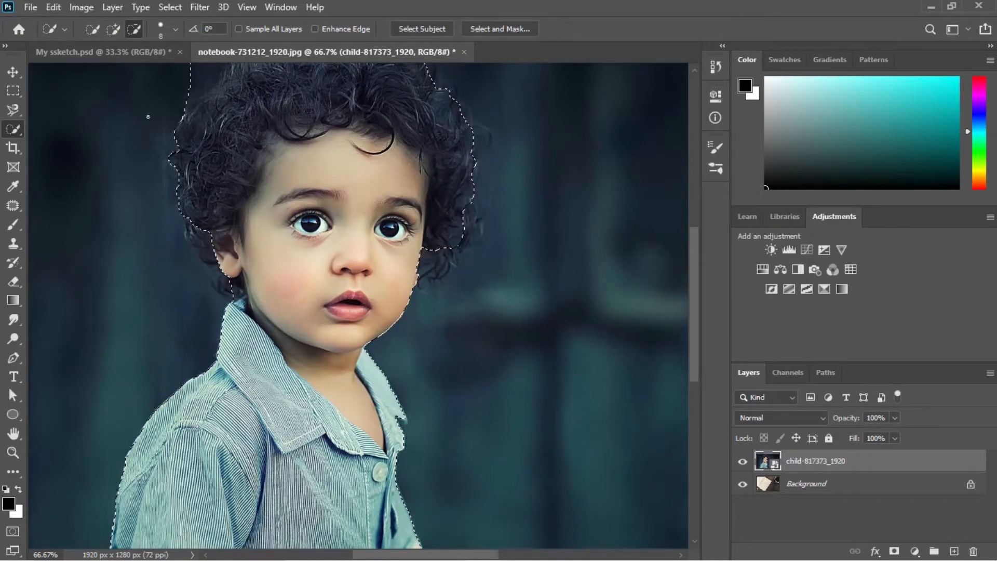
scroll(268, 182, up, 2)
scroll(268, 182, up, 4)
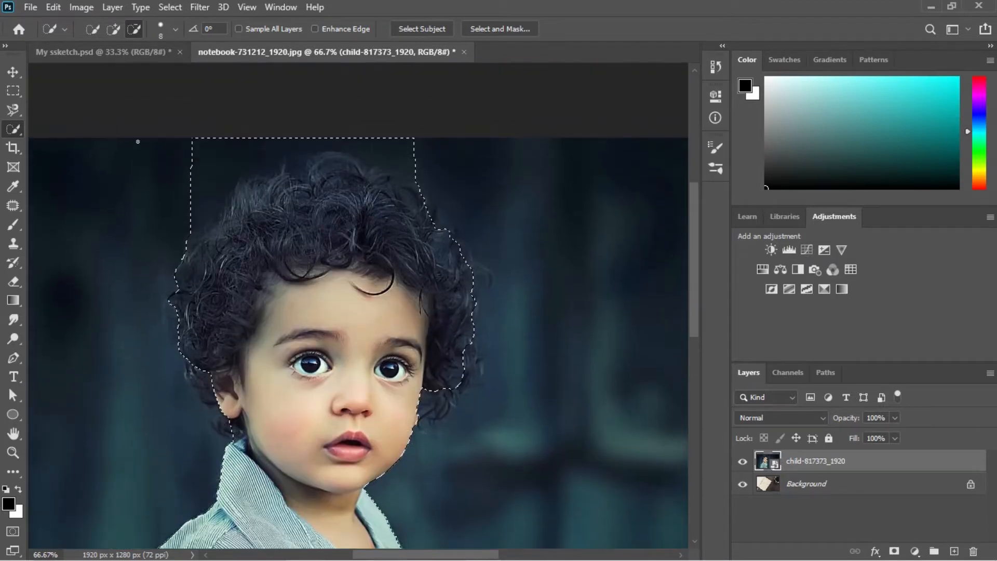
drag(200, 208, 220, 148)
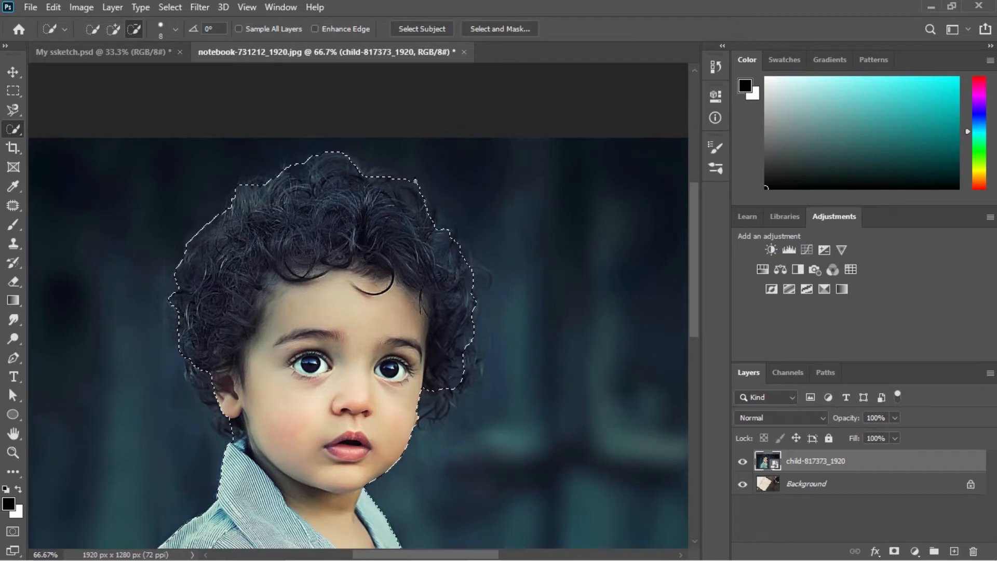
Examine the selection edge around the child's hair, ear, collar and shirt up close.
scroll(352, 252, down, 5)
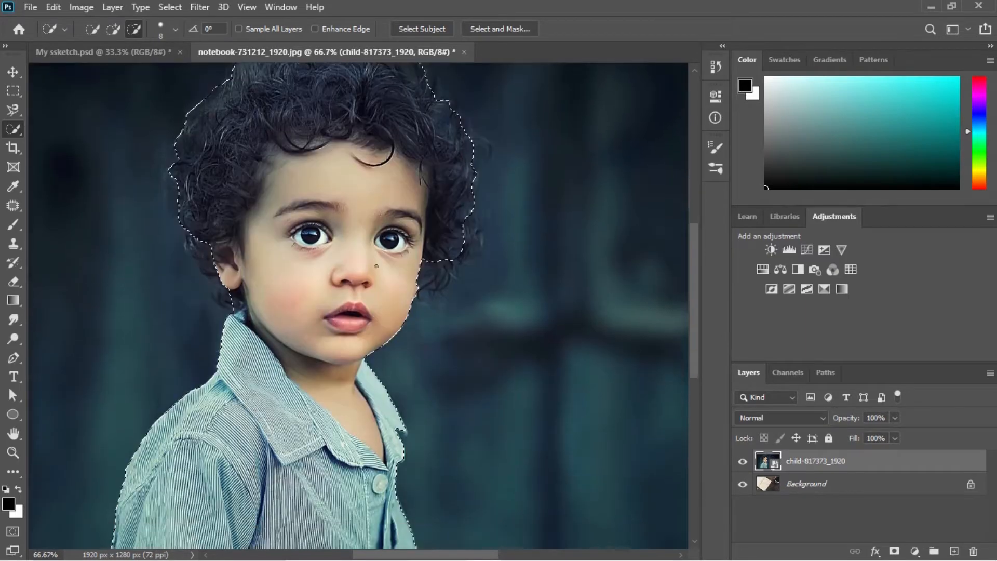
scroll(352, 253, down, 1)
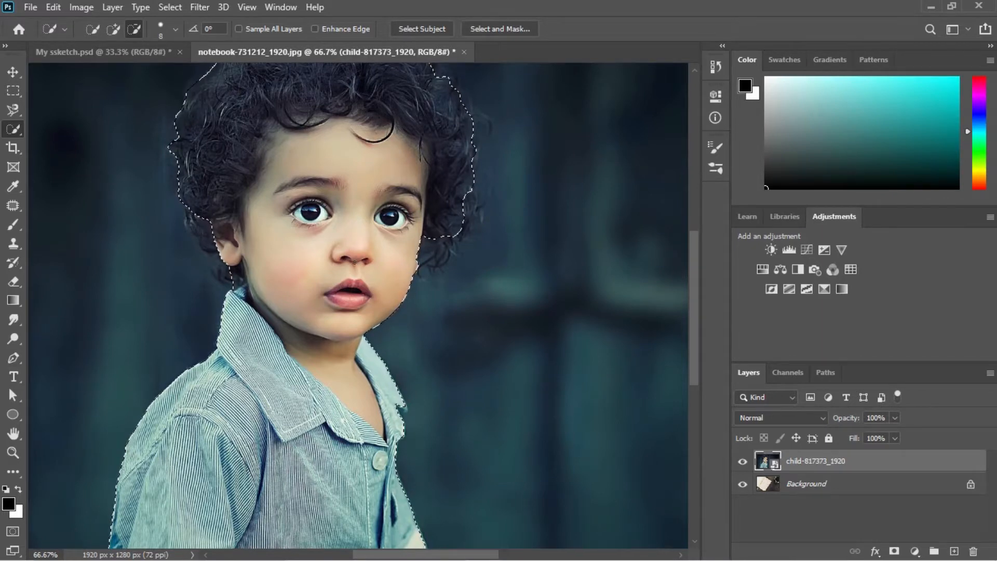
key(ctrl+plus)
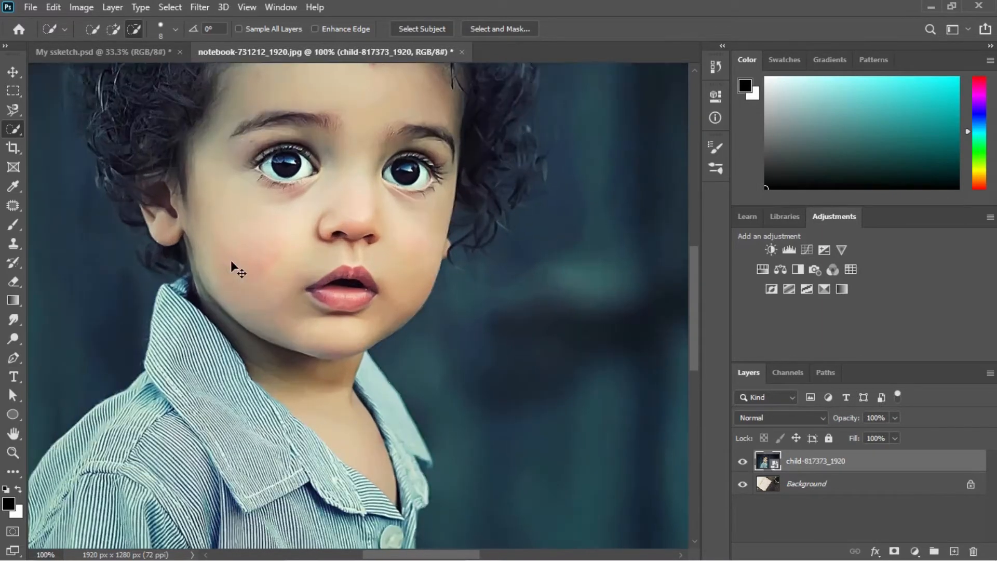
key(ctrl+plus)
drag(232, 263, 486, 284)
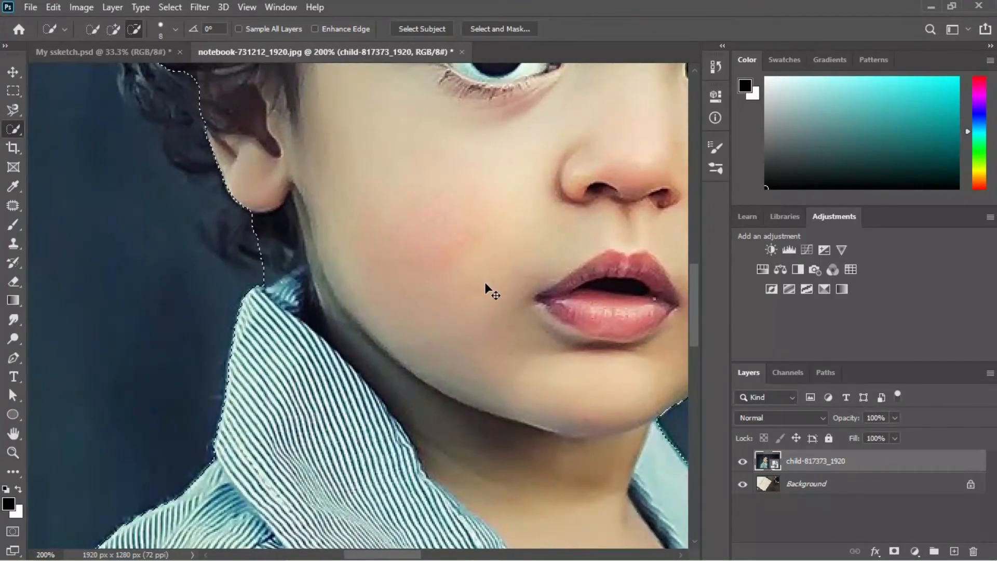
key(ctrl+minus)
key(ctrl+minus)
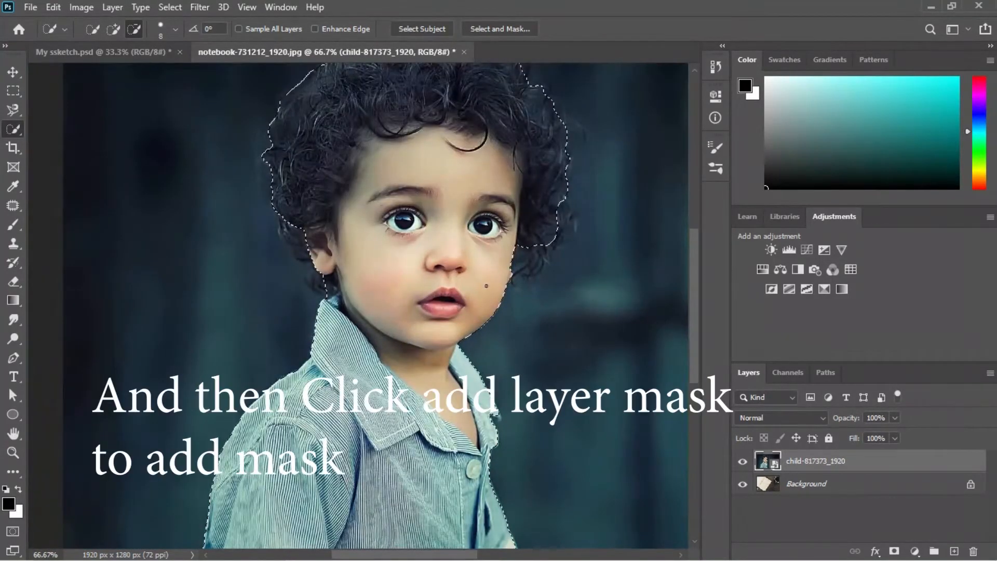
scroll(486, 283, down, 3)
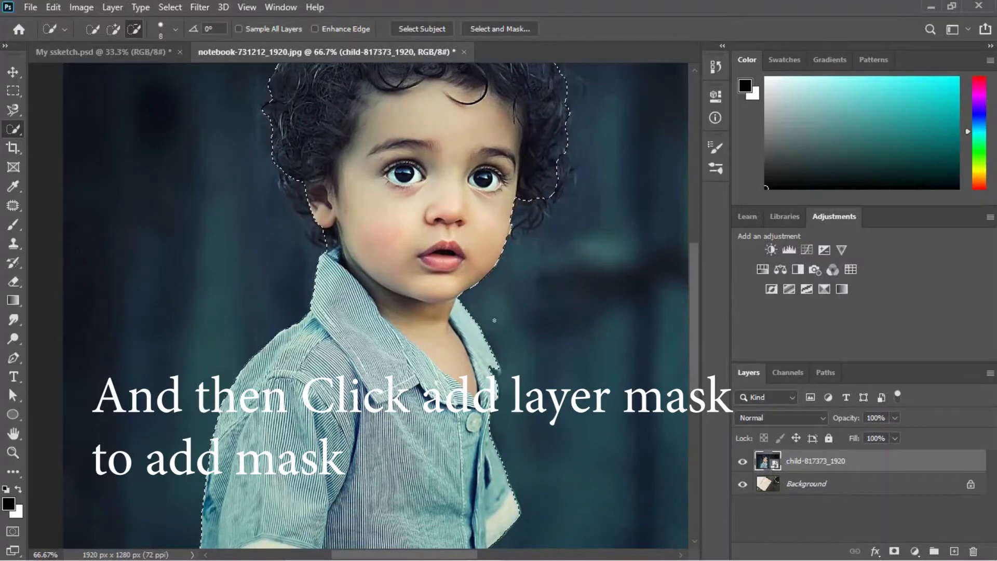
scroll(493, 319, up, 5)
scroll(482, 318, down, 5)
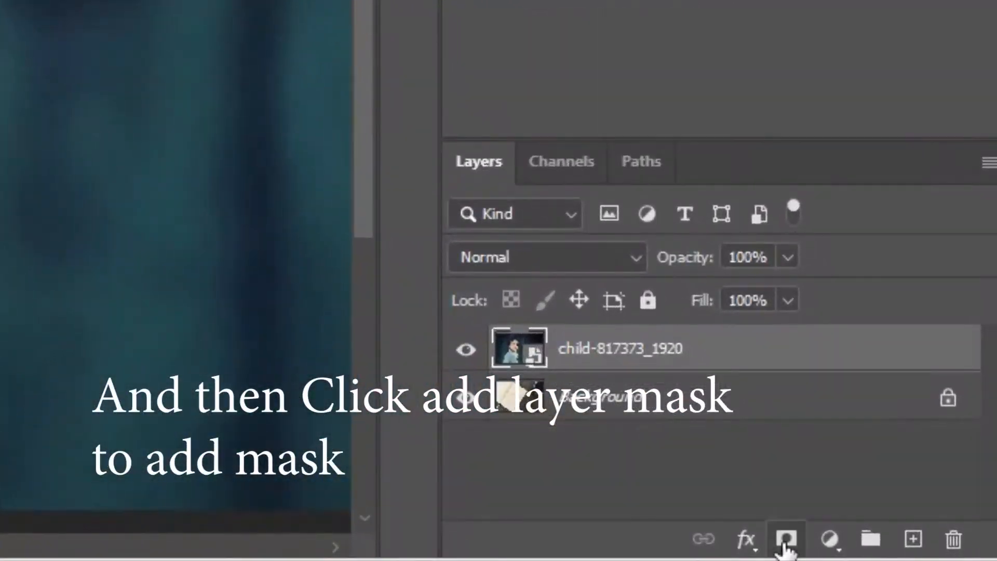
Add a layer mask to the child-817373_1920 layer from the selection and open the mask for edge refinement.
click(828, 543)
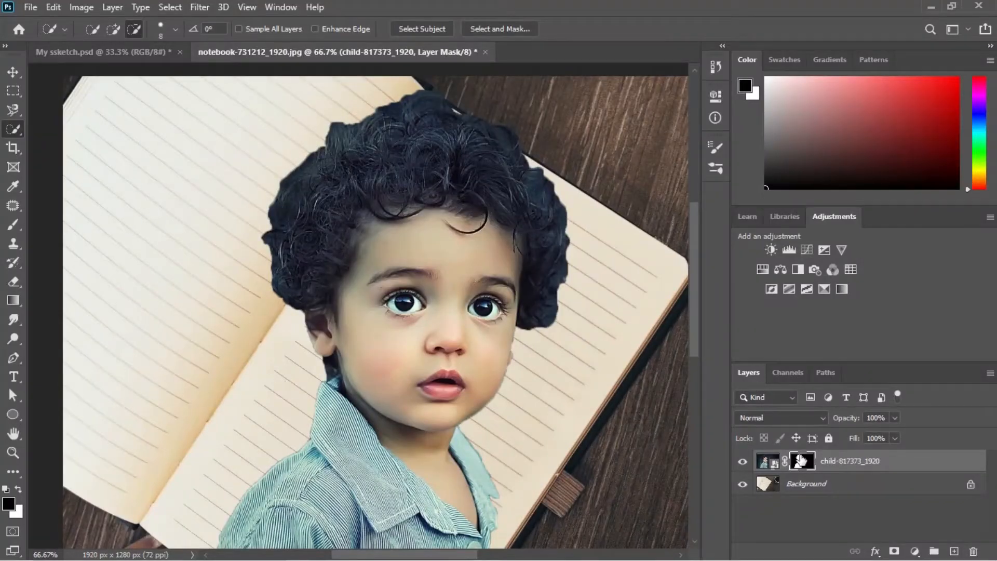
double_click(803, 461)
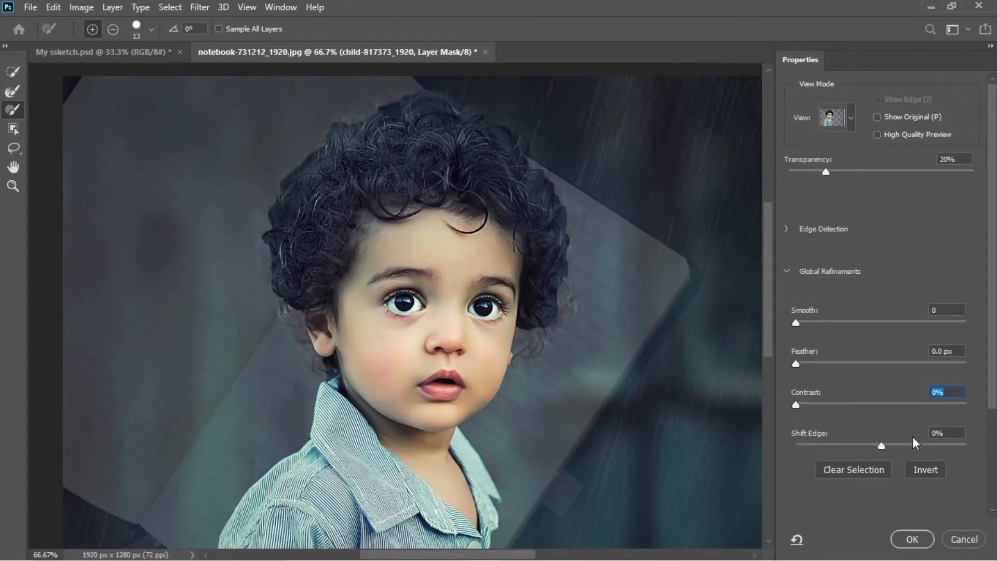
Set the mask's global refinements to Shift Edge 10%, Contrast 5% and Feather 15 px.
click(941, 433)
text(10)
text(5)
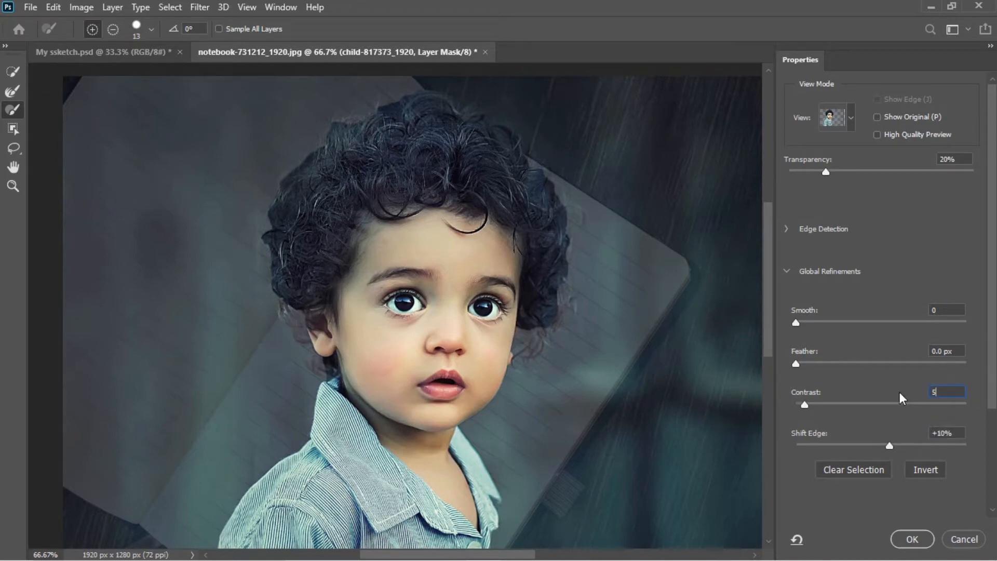
click(959, 352)
text(15)
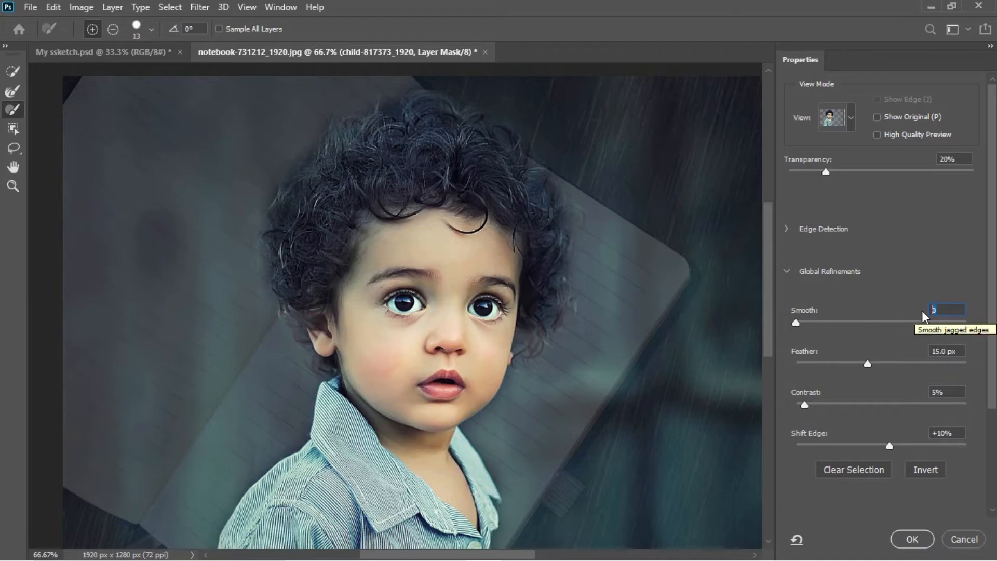
Set the mask's Smooth refinement to 10 and apply the edge refinements to the child cutout.
text(10)
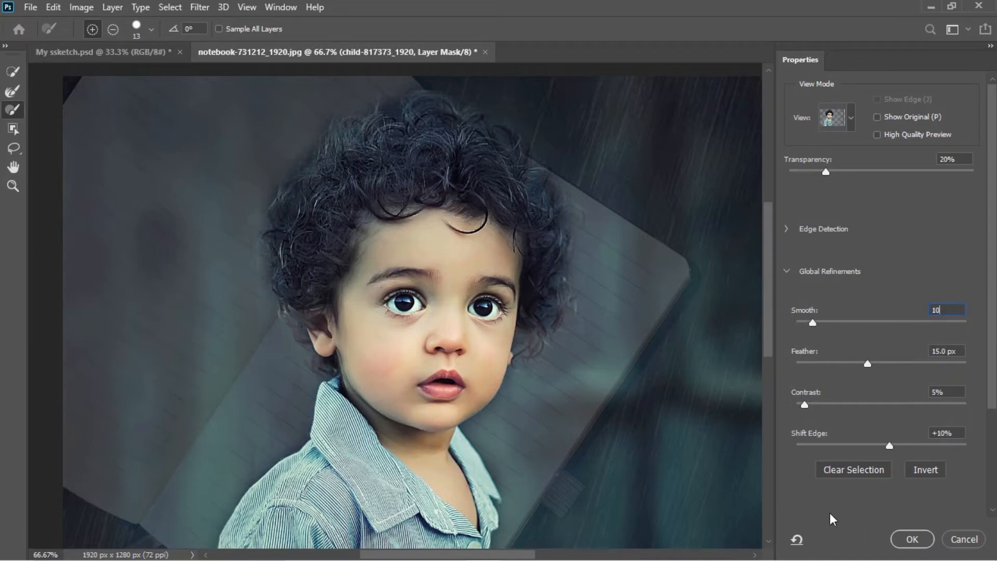
click(912, 539)
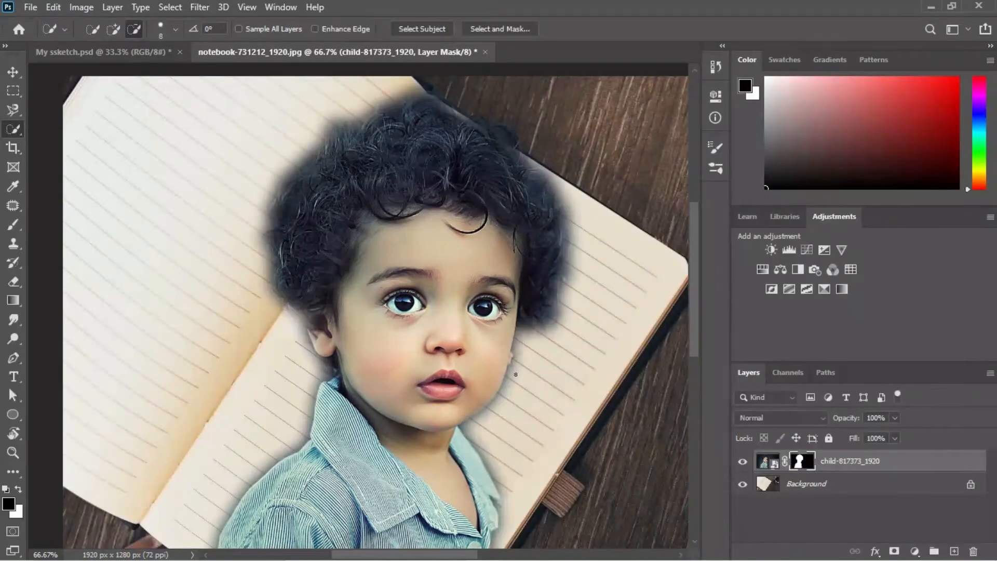
scroll(515, 367, down, 5)
scroll(514, 367, down, 3)
scroll(526, 375, up, 8)
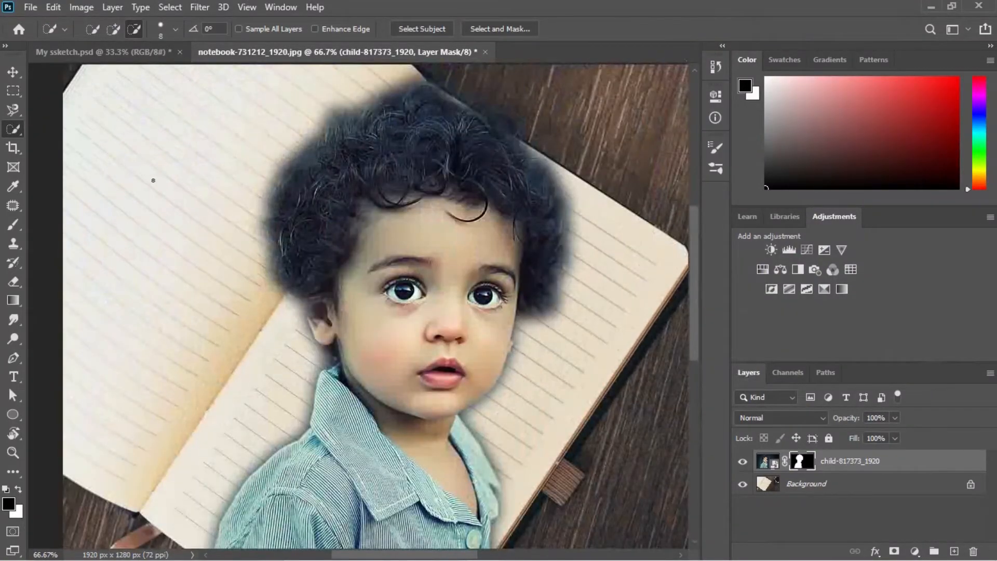
Free-transform the child cutout, rotating it about 32° clockwise to follow the angle of the notebook page.
key(ctrl+minus)
key(ctrl+t)
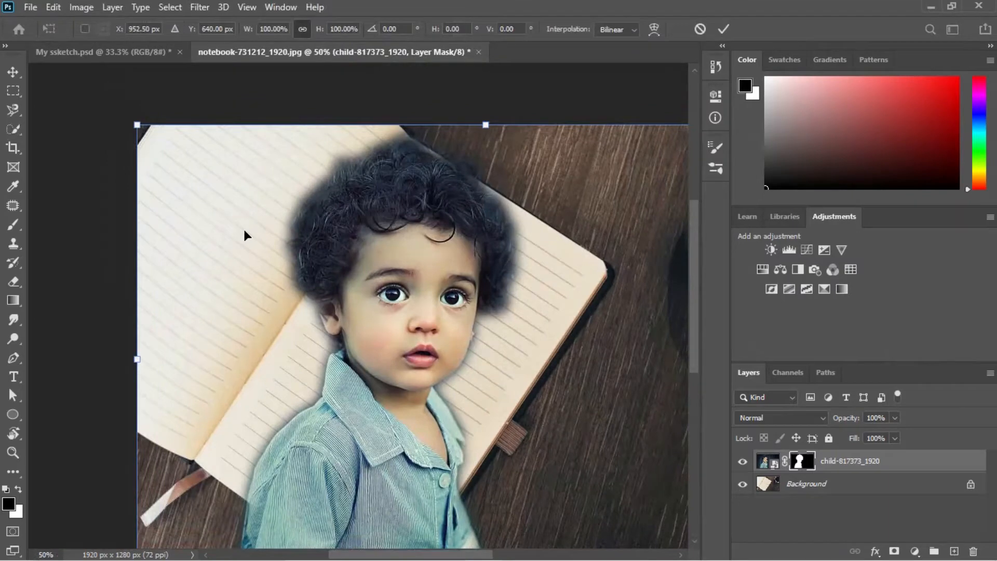
drag(444, 259, 353, 209)
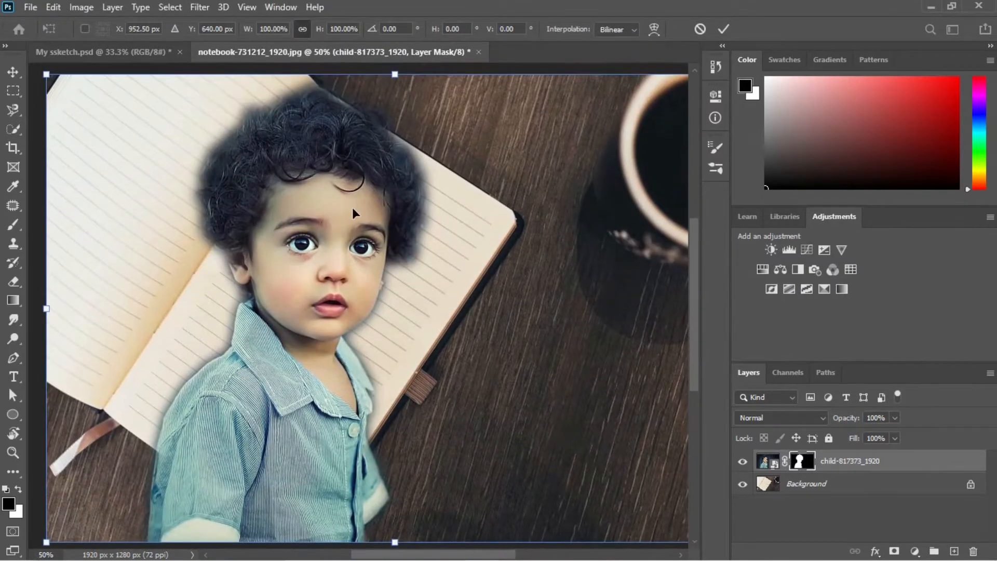
key(ctrl+minus)
key(ctrl+plus)
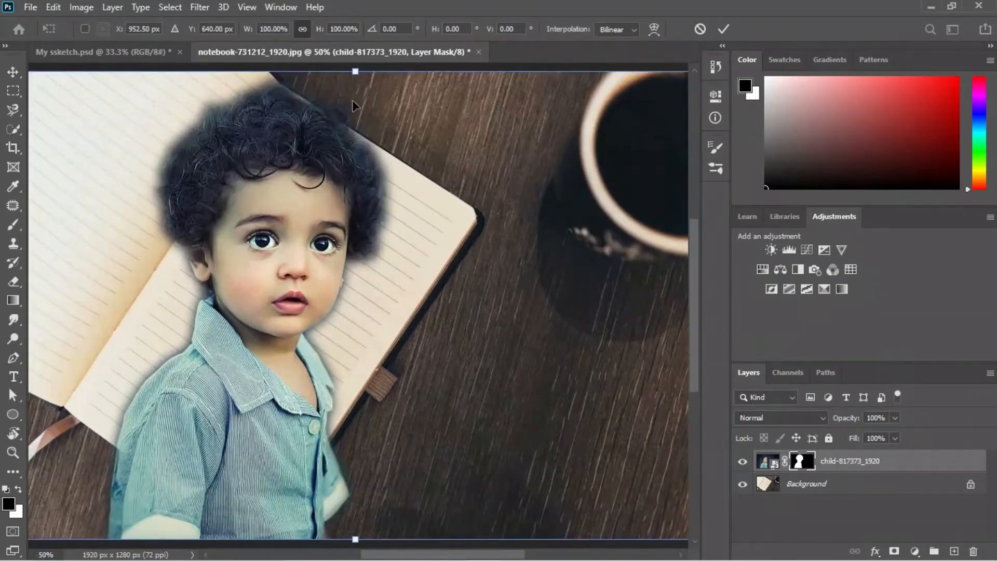
key(ctrl+minus)
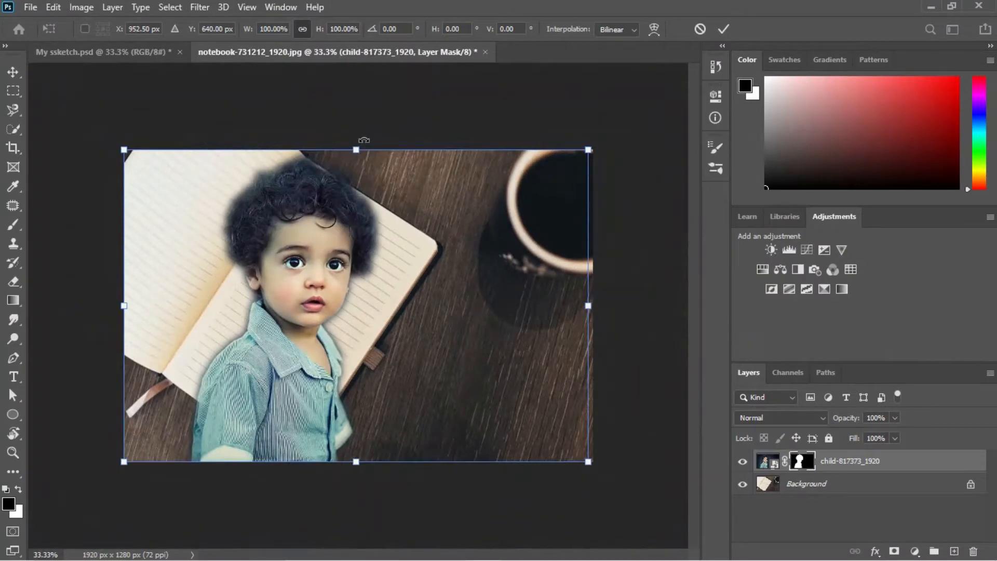
drag(364, 140, 447, 161)
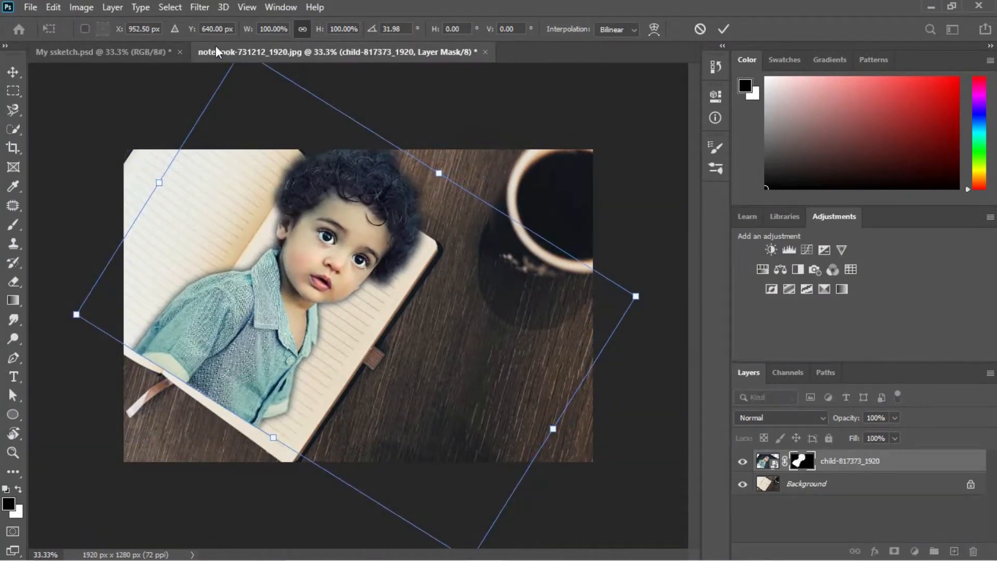
Scale the rotated child to about 68% width and 70% height, place it on the notebook's right page and apply the transform.
drag(637, 295, 543, 294)
drag(288, 274, 341, 309)
drag(596, 328, 558, 327)
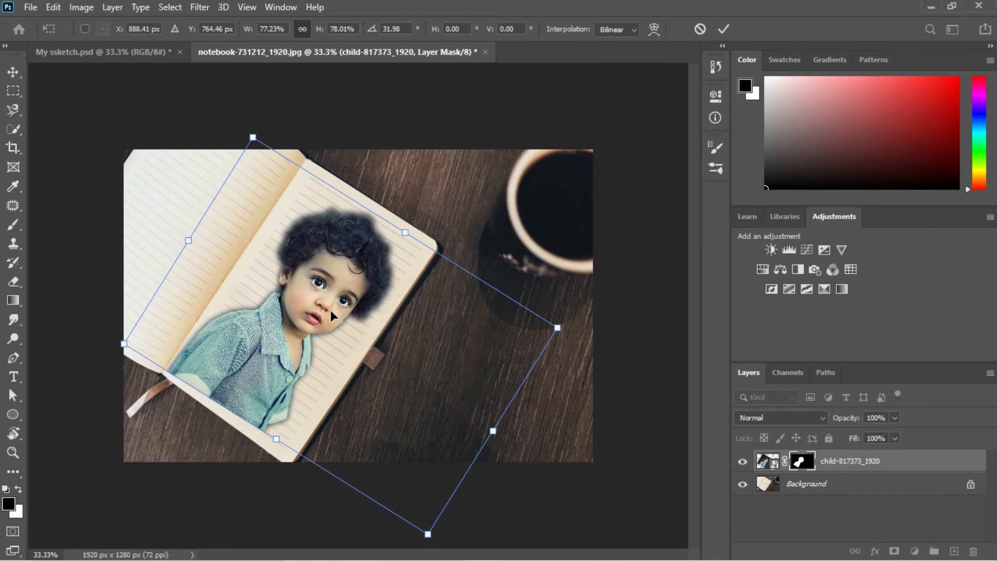
drag(330, 310, 340, 310)
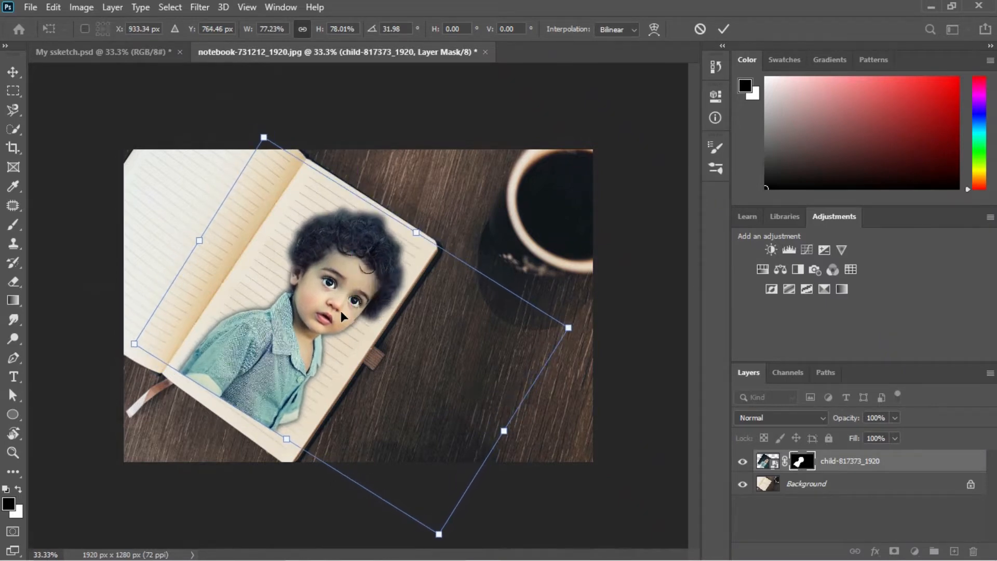
drag(569, 327, 538, 324)
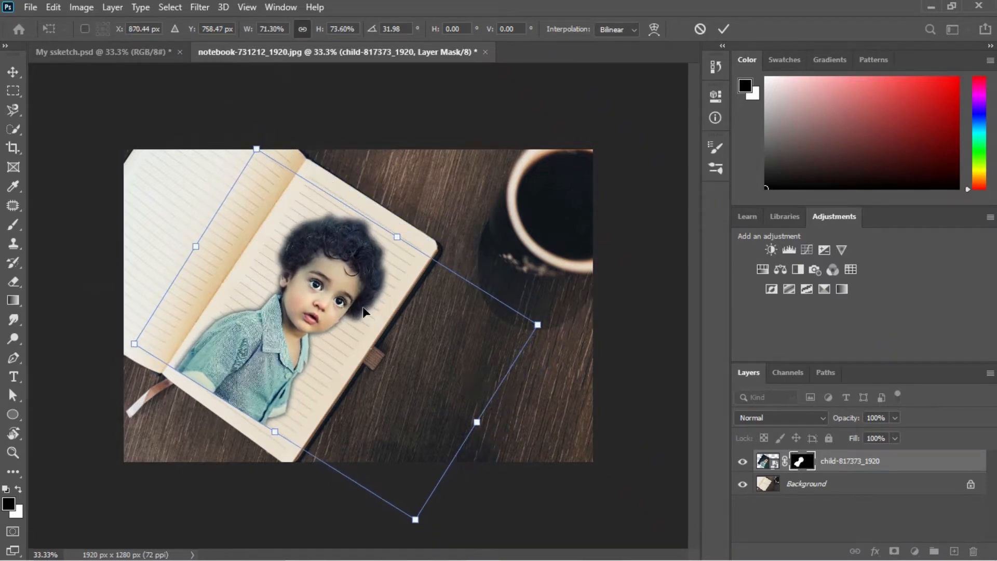
mouse_move(364, 312)
mouse_down()
mouse_move(346, 226)
mouse_move(367, 313)
mouse_up()
drag(541, 326, 525, 326)
drag(339, 326, 350, 323)
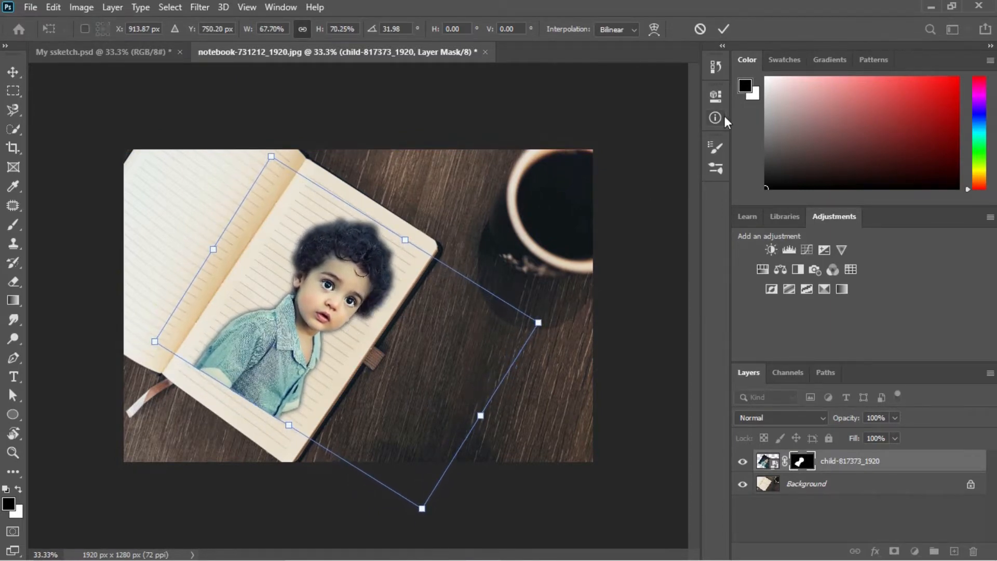
click(724, 29)
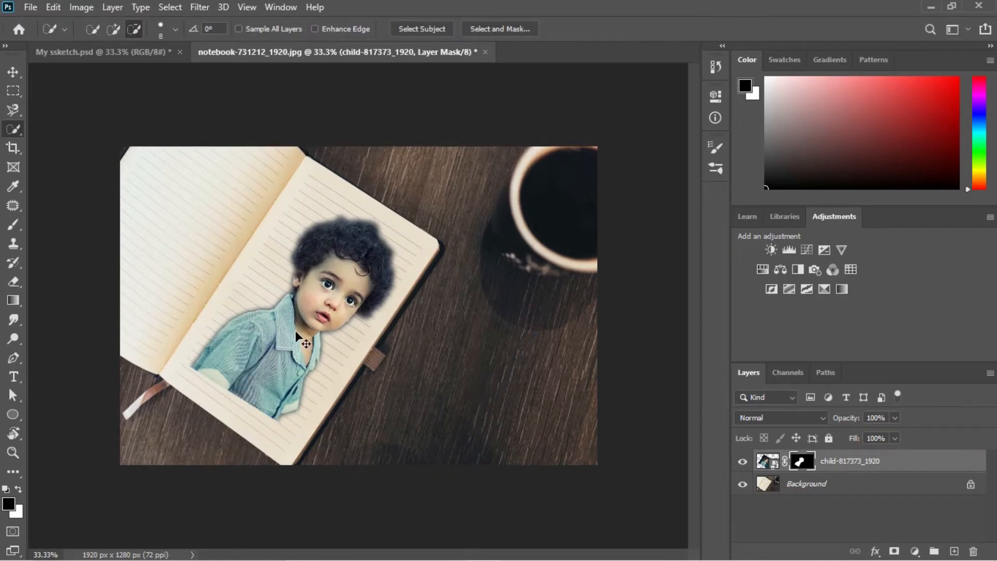
Erase the layer mask with a 30 px soft Eraser to bring back the hair beside the child's cheek and lower ear.
key(ctrl+plus)
key(ctrl+plus)
key(ctrl+plus)
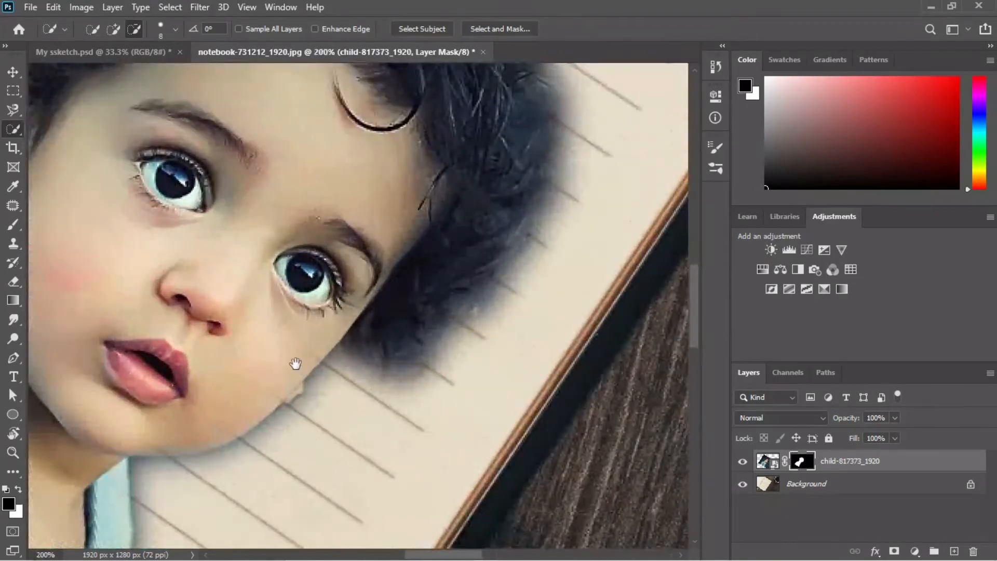
drag(296, 364, 387, 353)
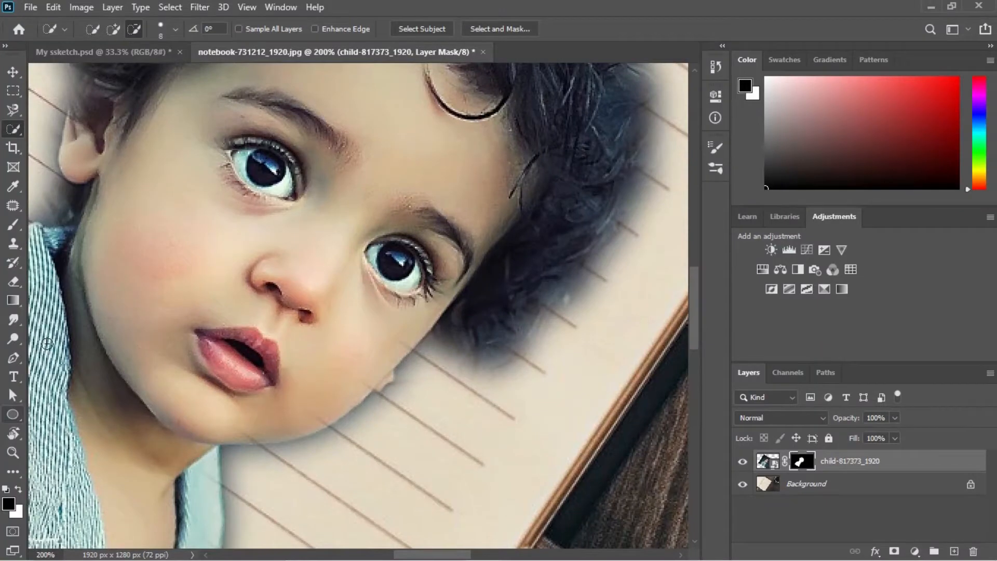
key(b)
mouse_move(465, 338)
mouse_down()
mouse_move(453, 359)
mouse_move(460, 334)
mouse_move(408, 358)
mouse_move(383, 352)
mouse_up()
key(e)
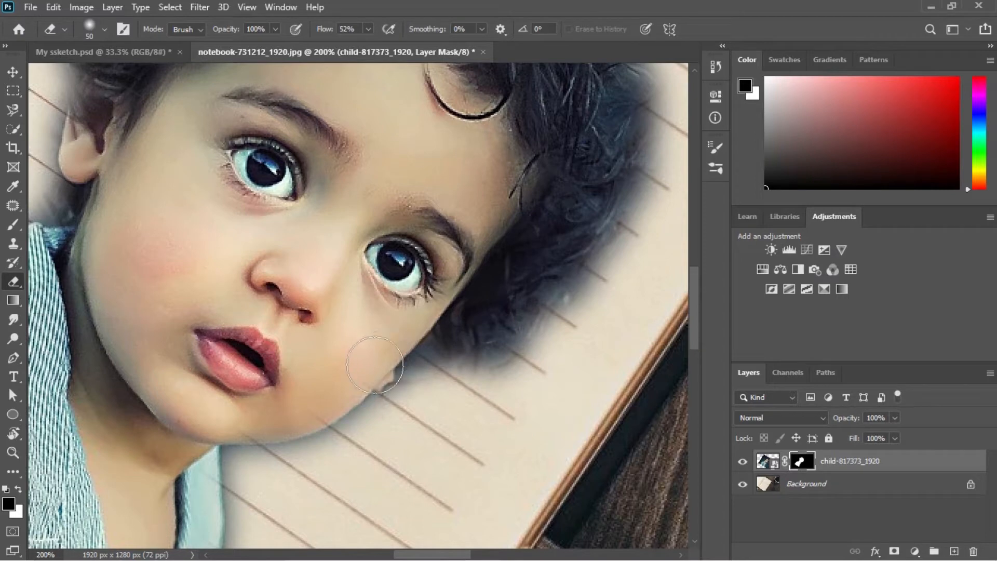
key(bracketleft)
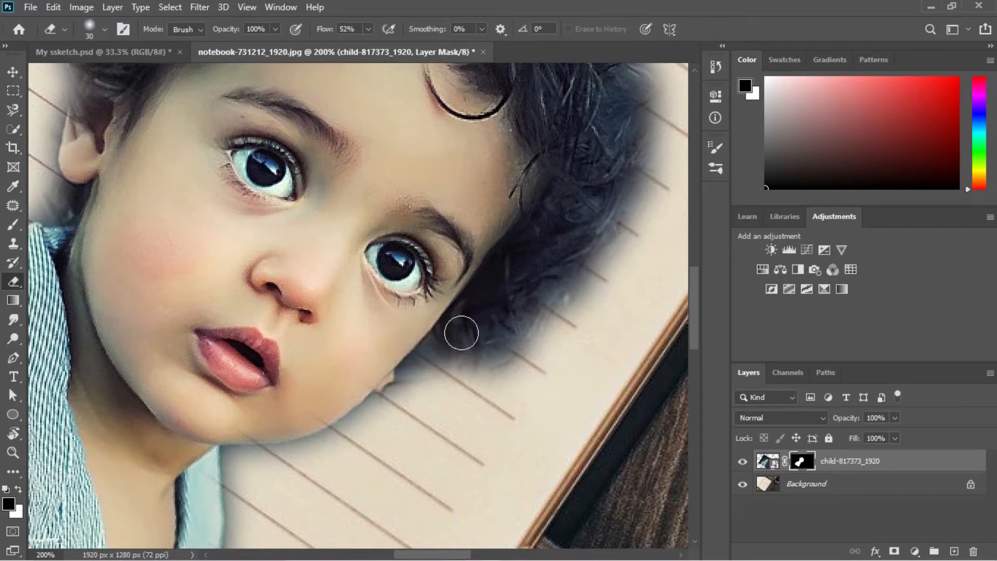
mouse_move(461, 332)
mouse_down()
mouse_move(448, 388)
mouse_move(437, 389)
mouse_move(468, 345)
mouse_move(464, 367)
mouse_move(481, 351)
mouse_move(471, 370)
mouse_move(437, 361)
mouse_move(411, 382)
mouse_move(424, 369)
mouse_move(410, 410)
mouse_move(393, 414)
mouse_move(386, 387)
mouse_up()
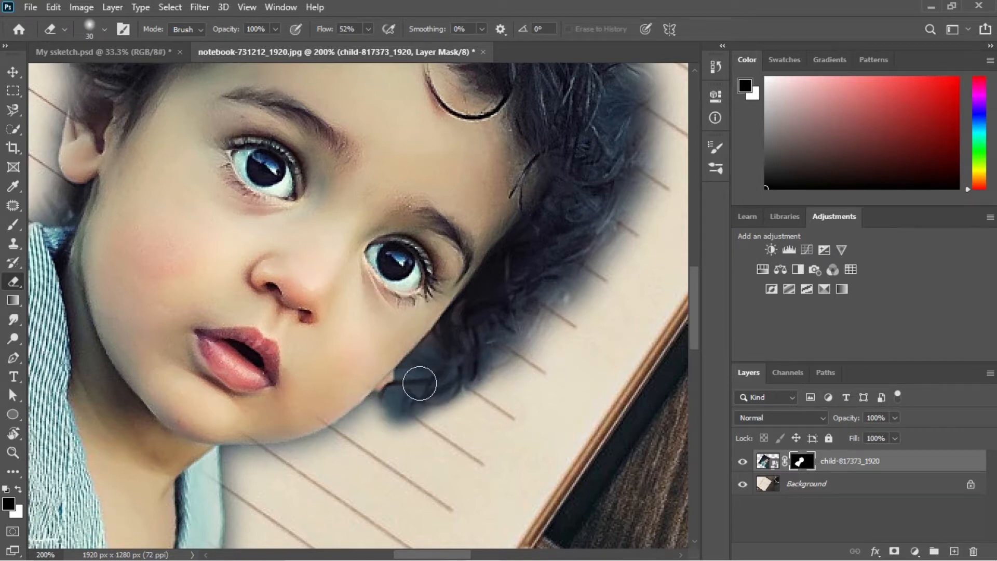
mouse_move(469, 343)
mouse_down()
mouse_move(491, 341)
mouse_move(572, 256)
mouse_up()
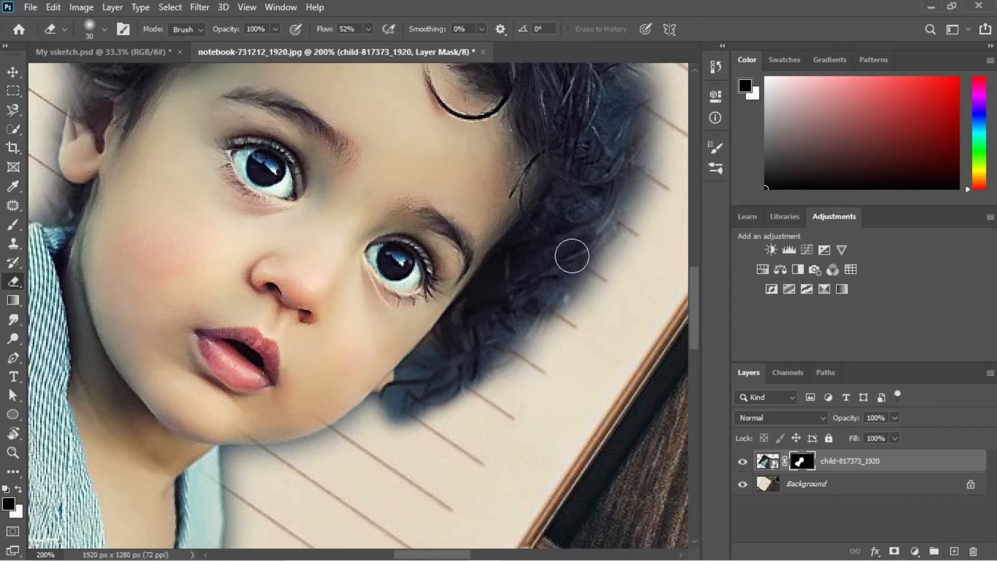
Continue erasing the mask along the outer curls and crown, reducing the Eraser to 15 px for the hair outline.
drag(533, 228, 499, 367)
mouse_move(587, 232)
mouse_down()
mouse_move(601, 212)
mouse_move(589, 201)
mouse_move(523, 279)
mouse_move(514, 310)
mouse_up()
mouse_move(464, 181)
mouse_down()
mouse_move(504, 168)
mouse_move(474, 223)
mouse_move(483, 269)
mouse_up()
mouse_move(500, 188)
mouse_down()
mouse_move(448, 179)
mouse_move(499, 177)
mouse_move(459, 200)
mouse_move(397, 179)
mouse_move(418, 195)
mouse_move(358, 183)
mouse_move(407, 181)
mouse_move(344, 165)
mouse_move(350, 182)
mouse_move(390, 172)
mouse_up()
mouse_move(293, 167)
mouse_down()
mouse_move(346, 221)
mouse_move(386, 211)
mouse_move(360, 184)
mouse_move(328, 236)
mouse_move(350, 234)
mouse_up()
click(390, 198)
drag(329, 268, 390, 254)
mouse_move(356, 220)
mouse_down()
mouse_move(395, 226)
mouse_move(375, 200)
mouse_move(366, 206)
mouse_move(387, 210)
mouse_move(298, 239)
mouse_move(348, 210)
mouse_move(275, 254)
mouse_move(311, 218)
mouse_move(269, 238)
mouse_move(252, 228)
mouse_move(255, 246)
mouse_move(353, 246)
mouse_move(408, 226)
mouse_move(362, 218)
mouse_move(327, 241)
mouse_move(380, 208)
mouse_move(303, 238)
mouse_move(339, 223)
mouse_move(282, 286)
mouse_move(278, 275)
mouse_move(292, 277)
mouse_move(269, 272)
mouse_move(265, 302)
mouse_move(279, 318)
mouse_up()
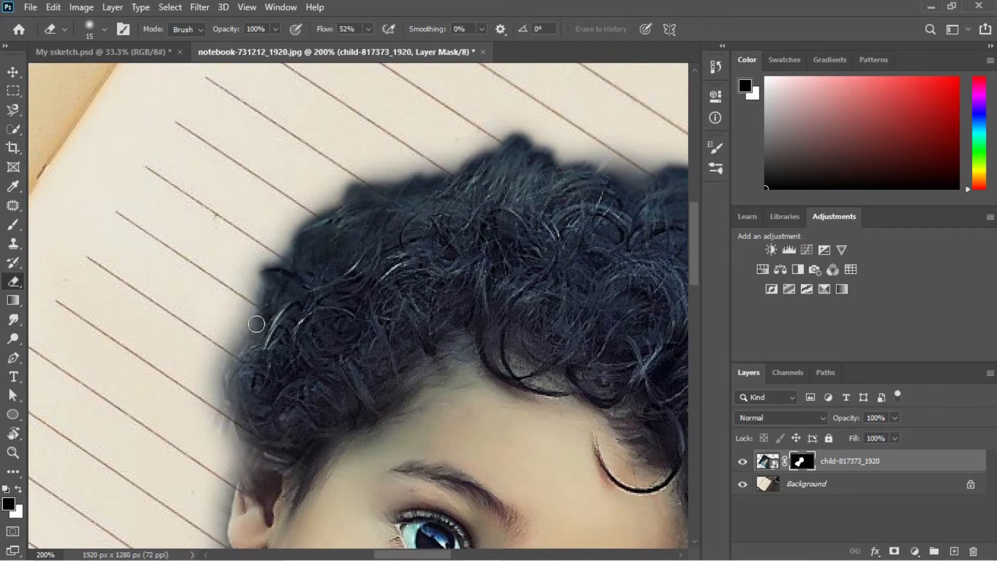
Restore the hair outline above and behind the child's fully visible ear, down to the shirt collar, with the 15 px Eraser.
mouse_move(294, 377)
mouse_down()
mouse_move(378, 289)
mouse_move(276, 386)
mouse_move(289, 354)
mouse_move(291, 400)
mouse_move(274, 372)
mouse_move(271, 297)
mouse_up()
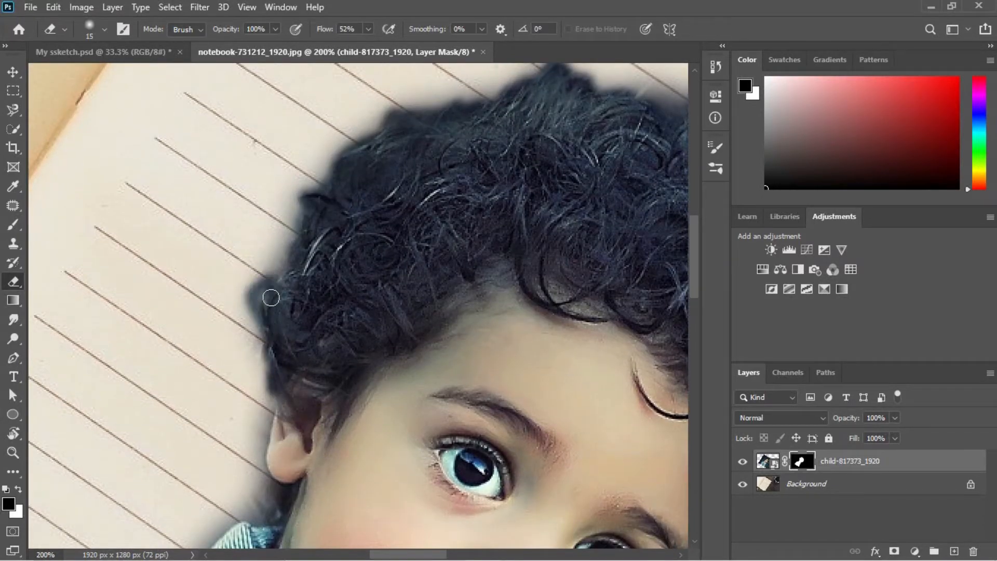
mouse_move(286, 375)
mouse_down()
mouse_move(282, 418)
mouse_move(305, 419)
mouse_move(278, 424)
mouse_up()
drag(330, 394, 358, 297)
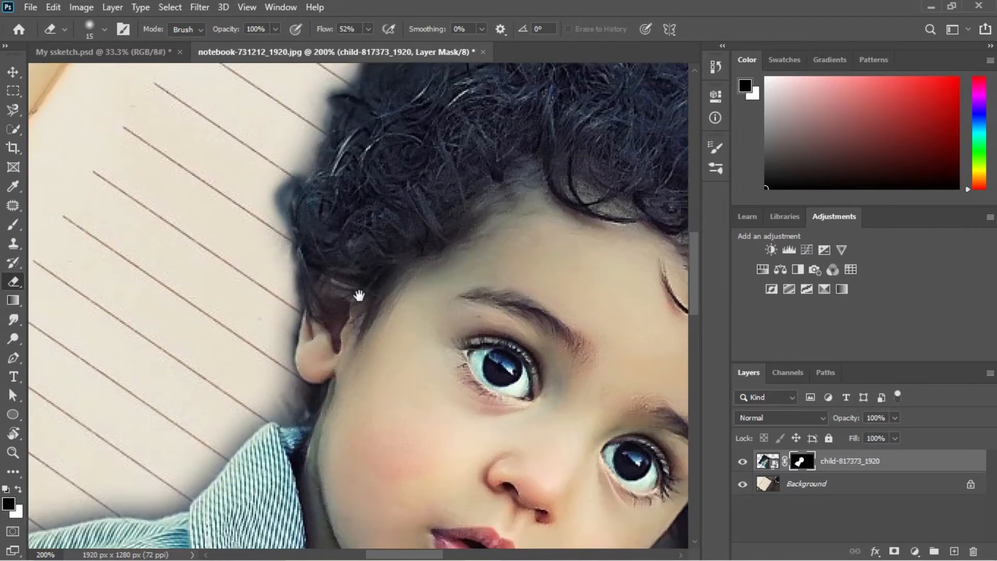
drag(316, 394, 305, 429)
mouse_move(302, 397)
mouse_down()
mouse_move(307, 383)
mouse_move(299, 418)
mouse_up()
Paint black on the mask with a 7 px Brush to hide leftover background patches in the hair beside the cheek and earlobe.
drag(366, 370, 401, 210)
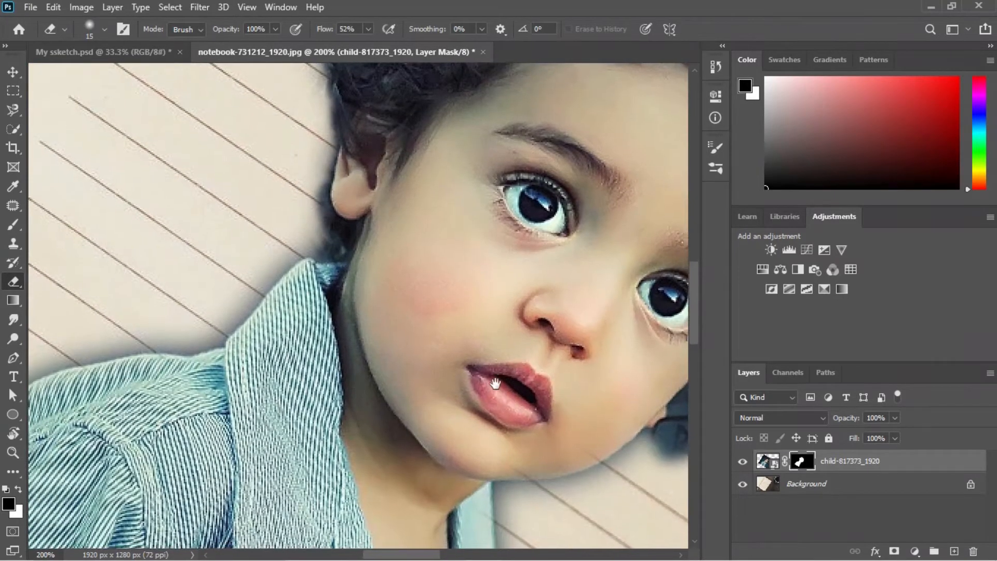
drag(575, 365, 319, 294)
mouse_move(498, 234)
mouse_down()
mouse_move(382, 374)
mouse_move(569, 265)
mouse_up()
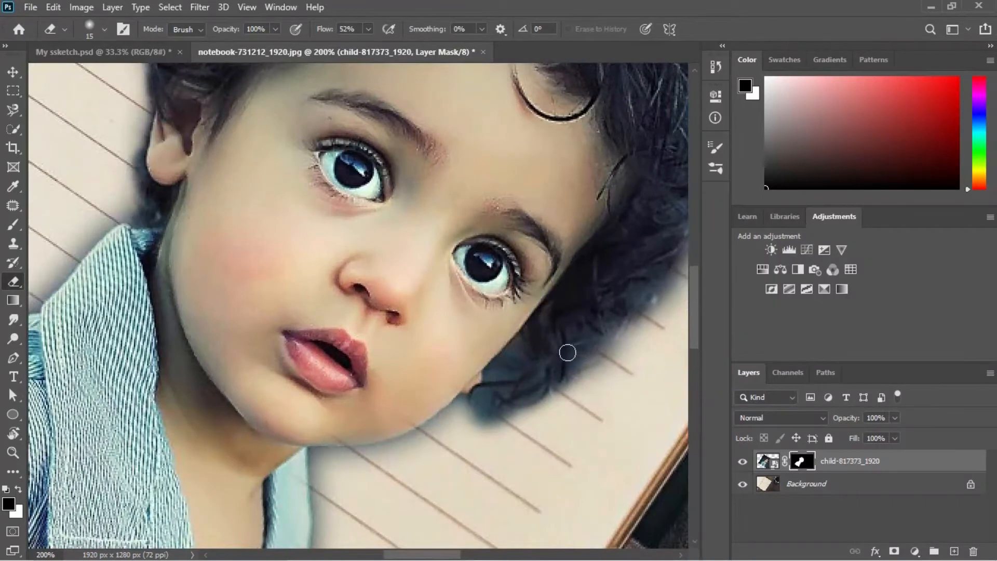
key(b)
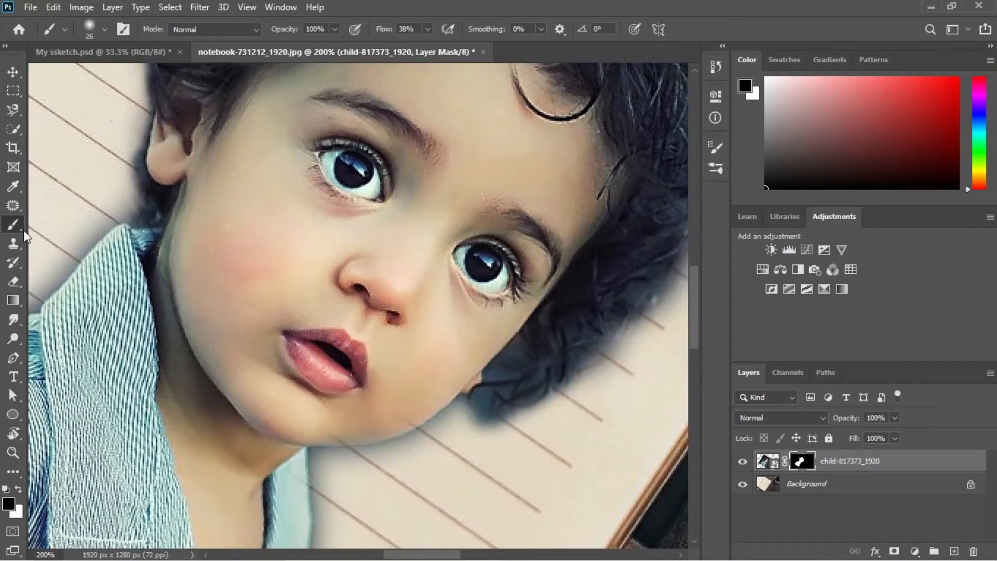
key(bracketleft)
key(bracketleft)
key(bracketleft)
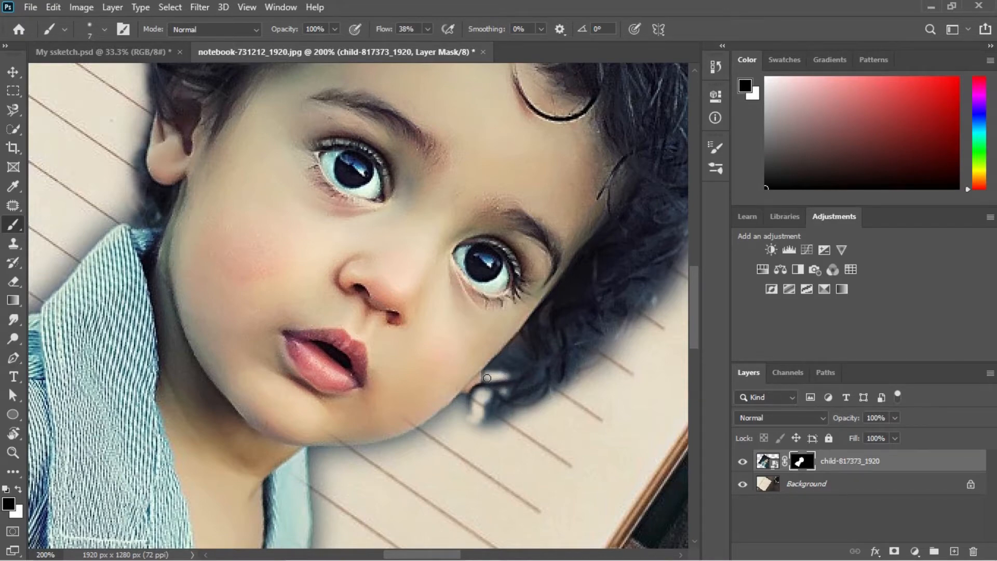
Add a white (ffffff) Solid Color fill layer directly above the Background layer.
key(ctrl+minus)
key(ctrl+minus)
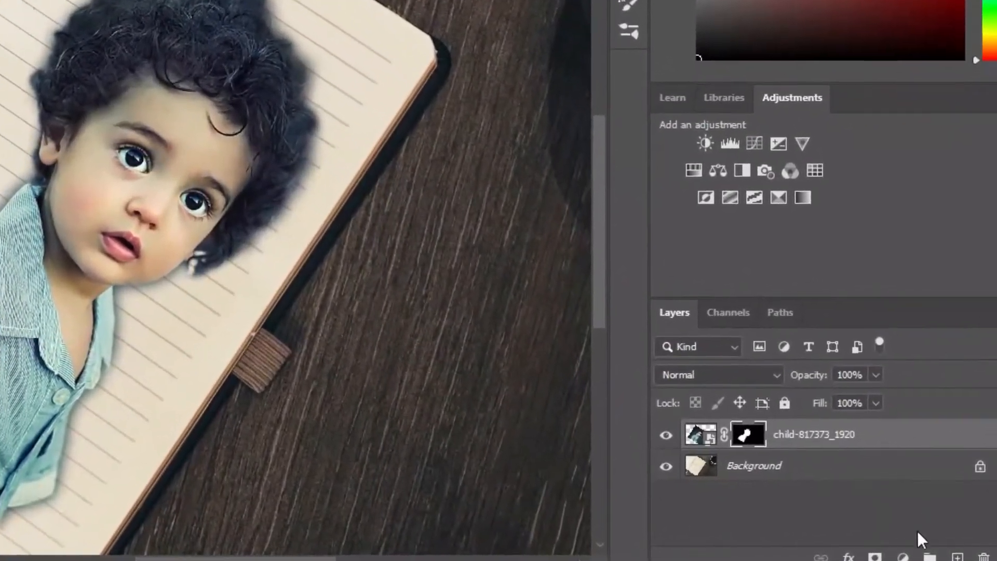
click(713, 475)
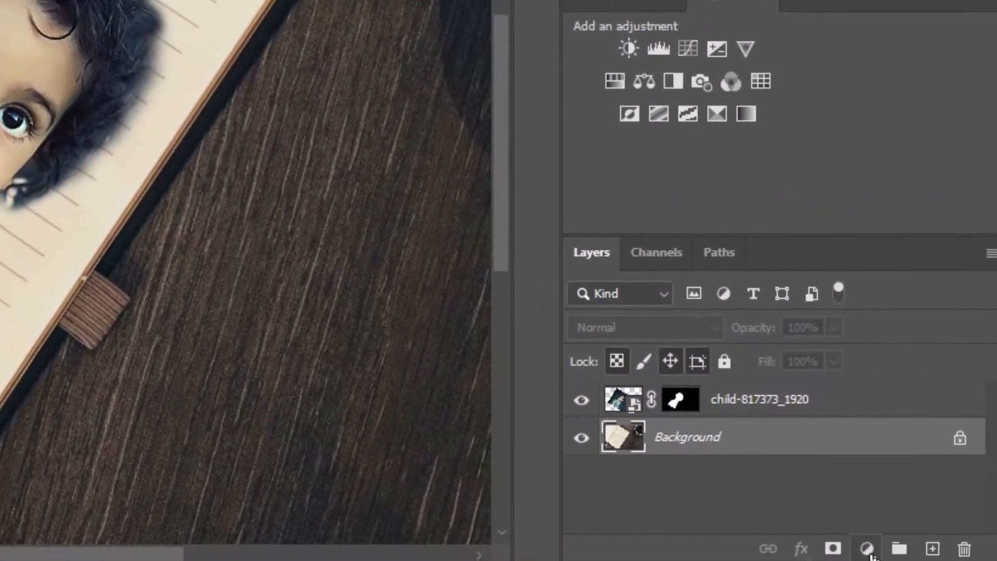
click(885, 555)
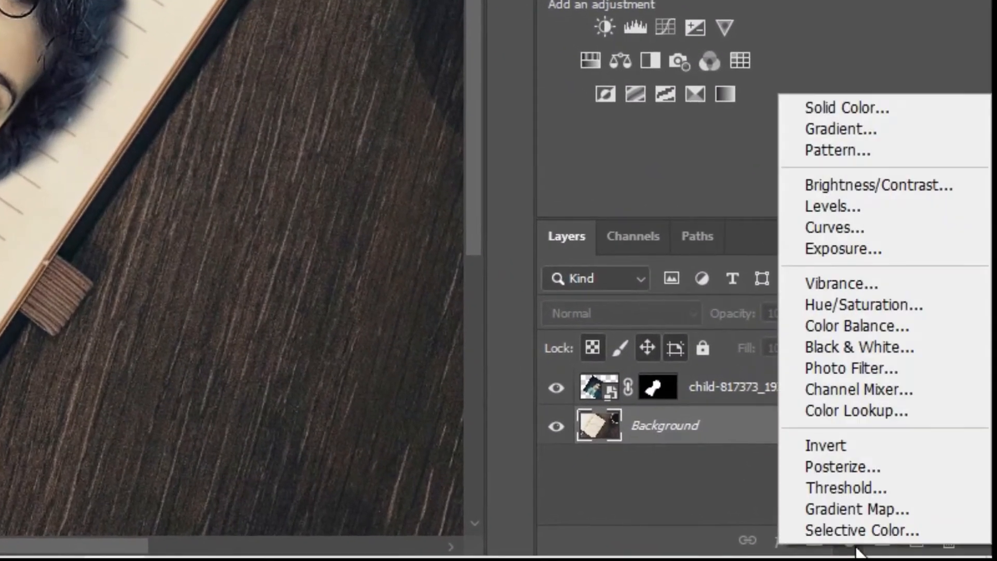
click(836, 107)
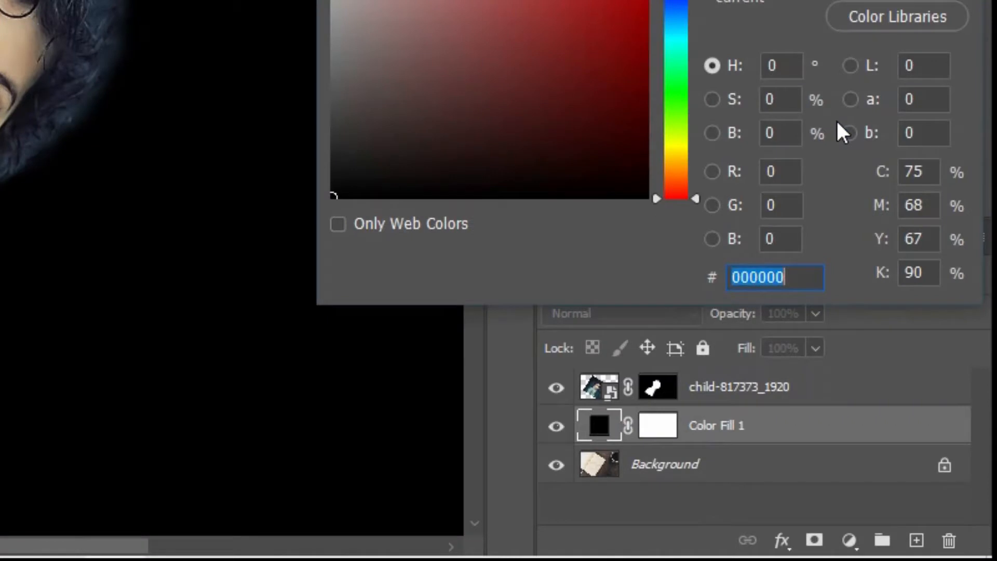
click(332, 1)
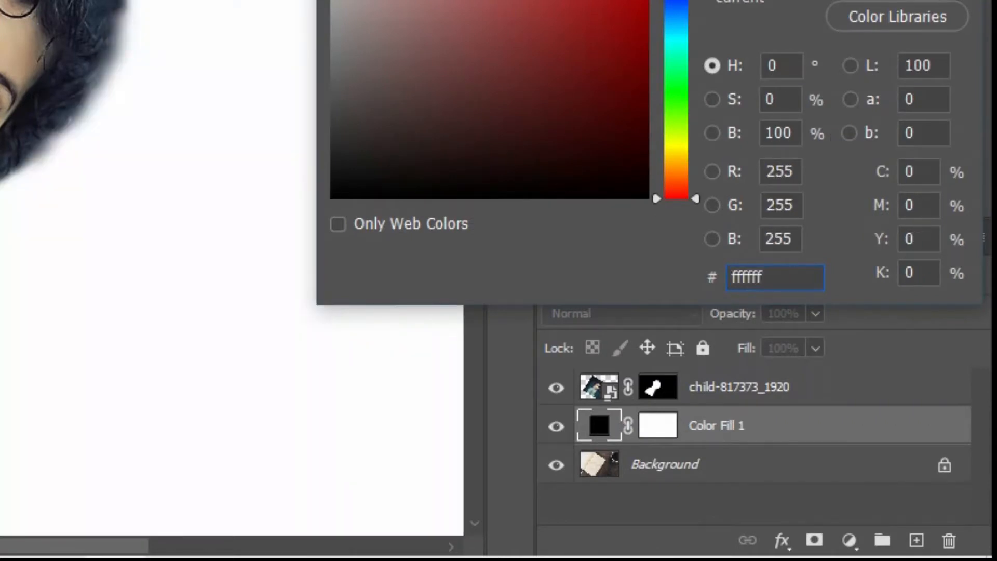
click(897, 1)
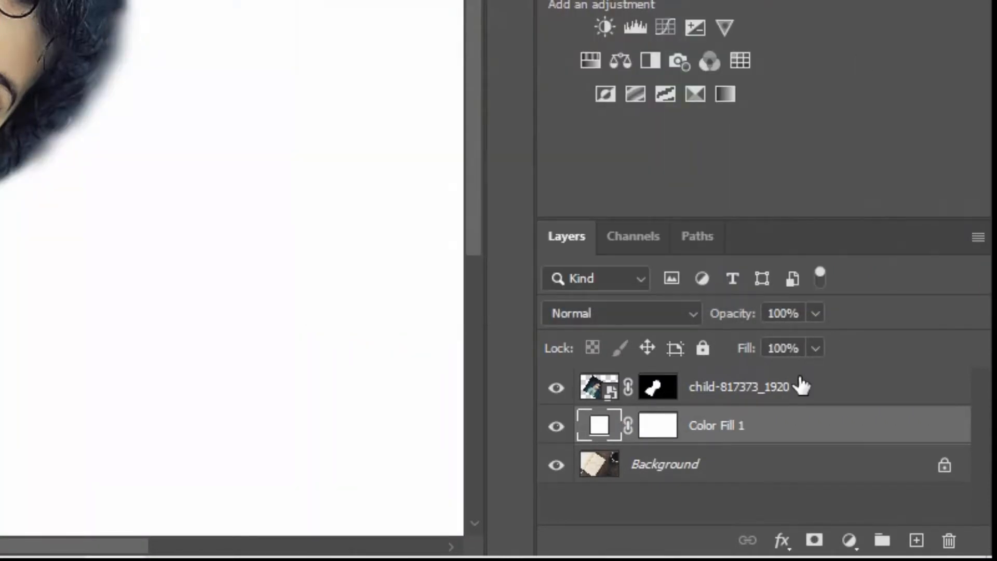
Combine the child-817373_1920 layer and the white Color Fill 1 layer into one smart object.
click(744, 393)
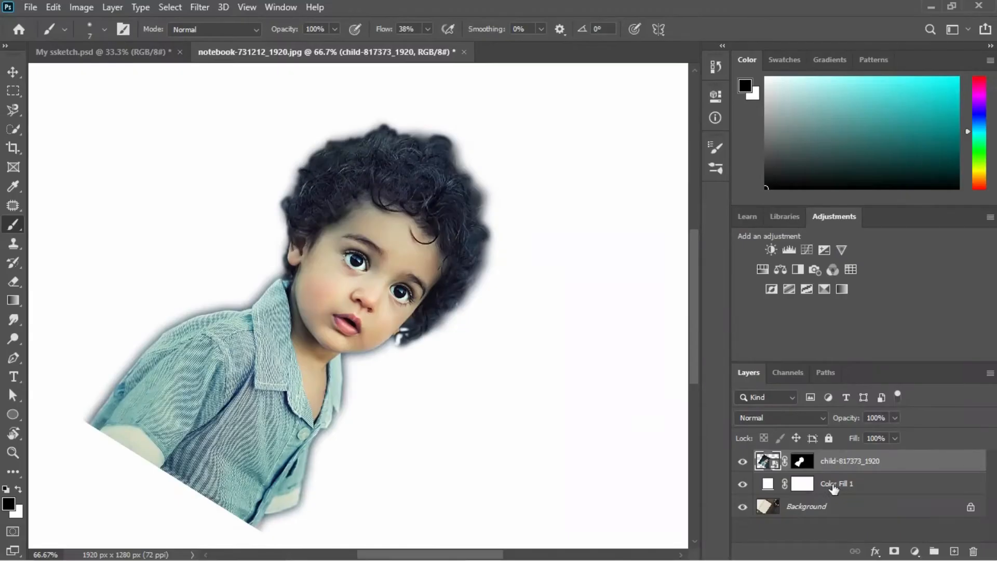
shift+click(717, 430)
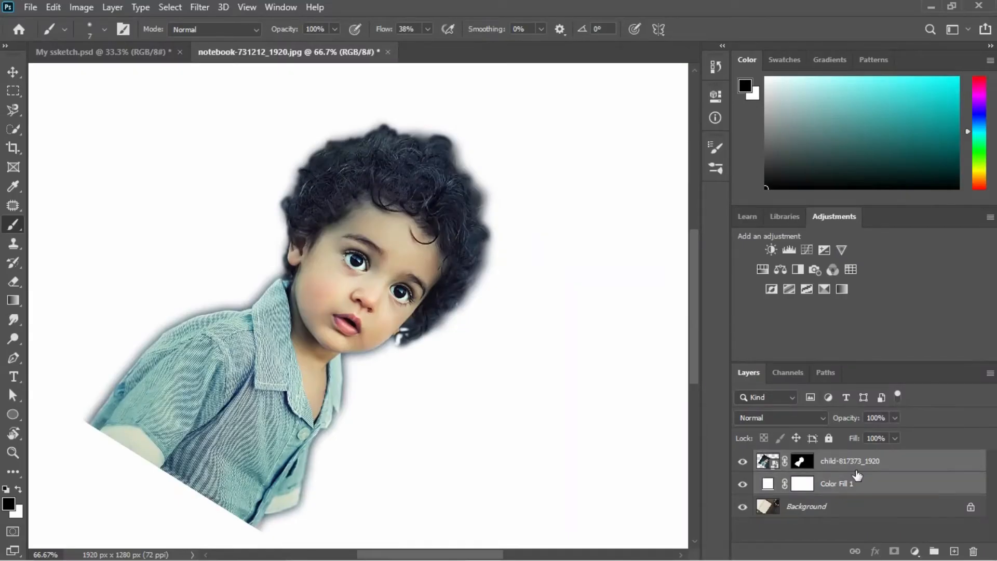
right_click(860, 470)
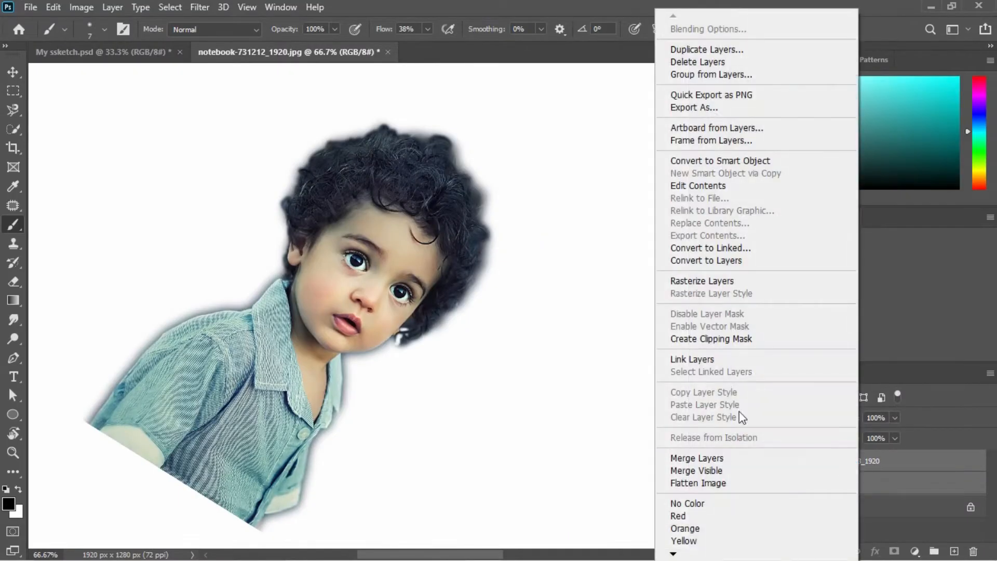
click(733, 161)
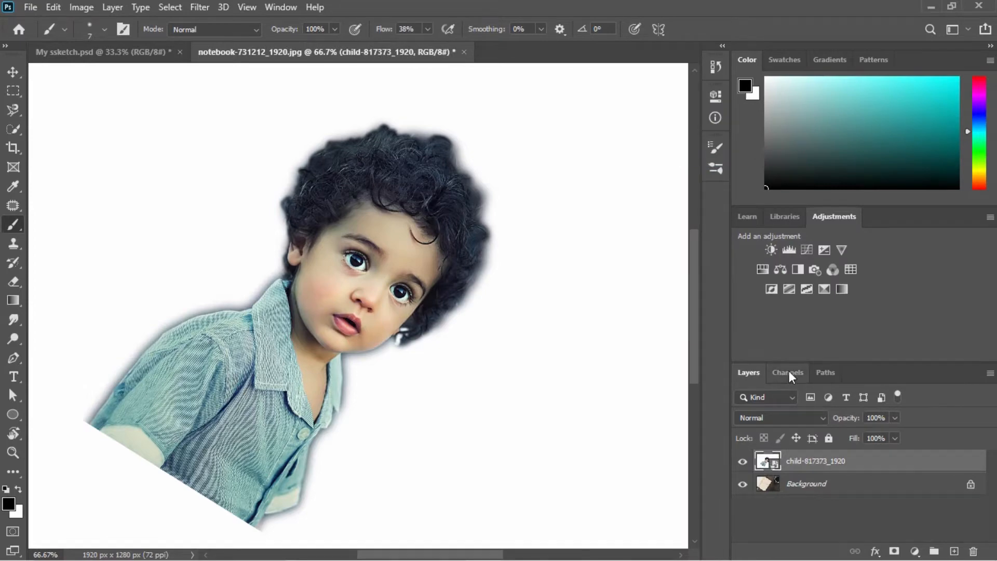
Set the combined child layer's blend mode to Multiply over the notebook page.
click(812, 416)
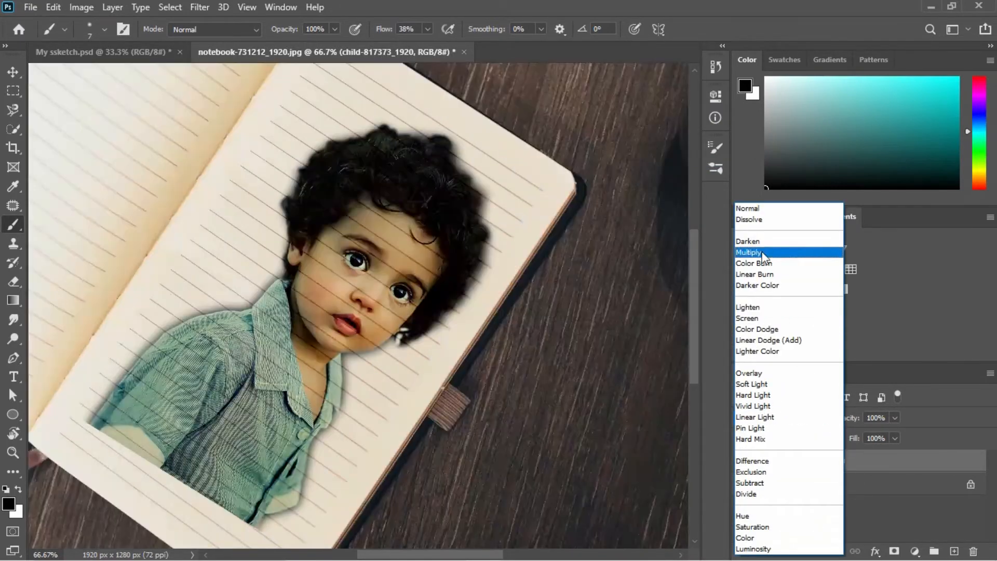
click(763, 254)
key(ctrl+minus)
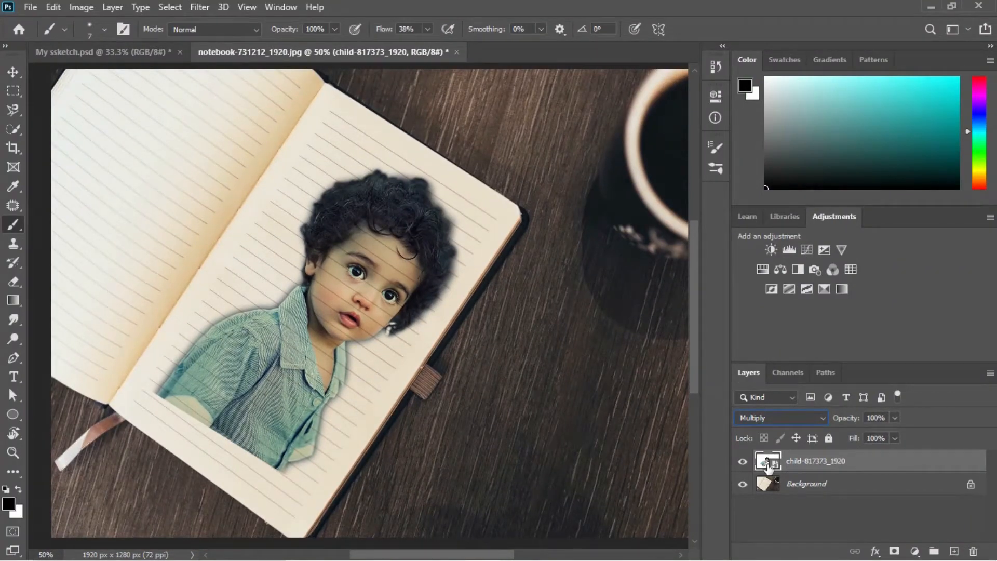
Set the foreground color to dark grey 3c3c3c and return to the Brush tool.
click(10, 505)
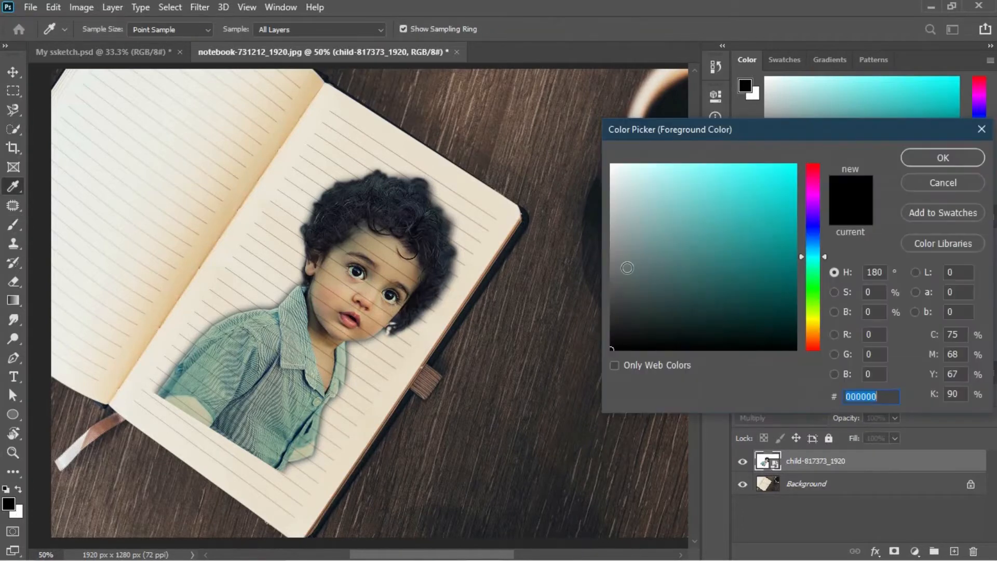
drag(619, 285, 612, 306)
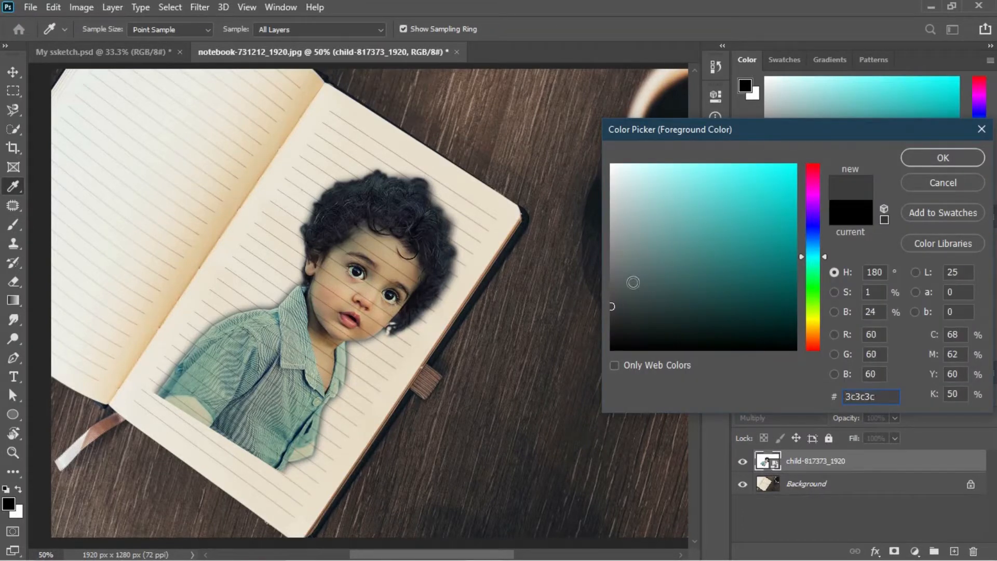
click(954, 156)
key(b)
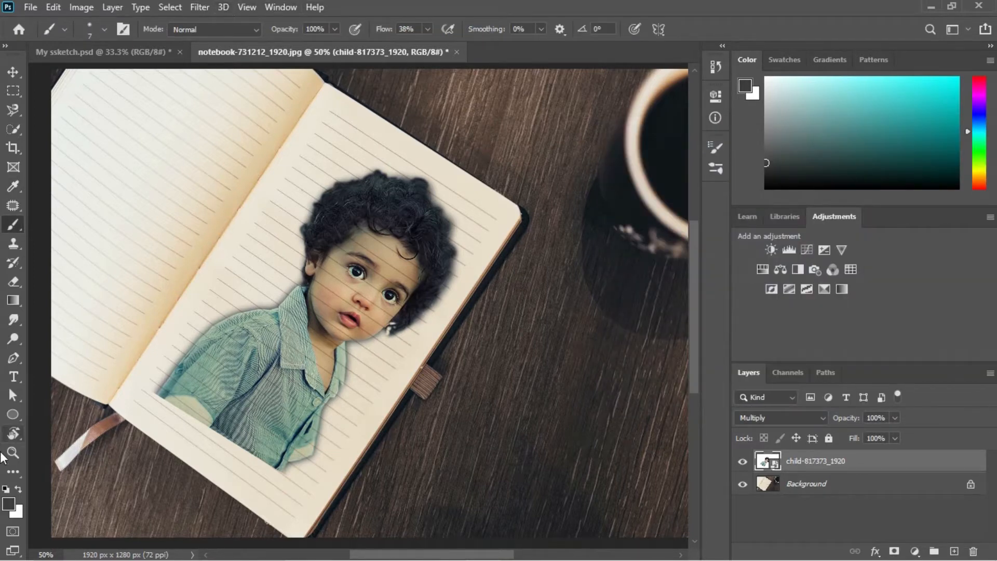
Open the Filter Gallery's Graphic Pen effect for the child layer, with the whole child in the preview.
click(198, 8)
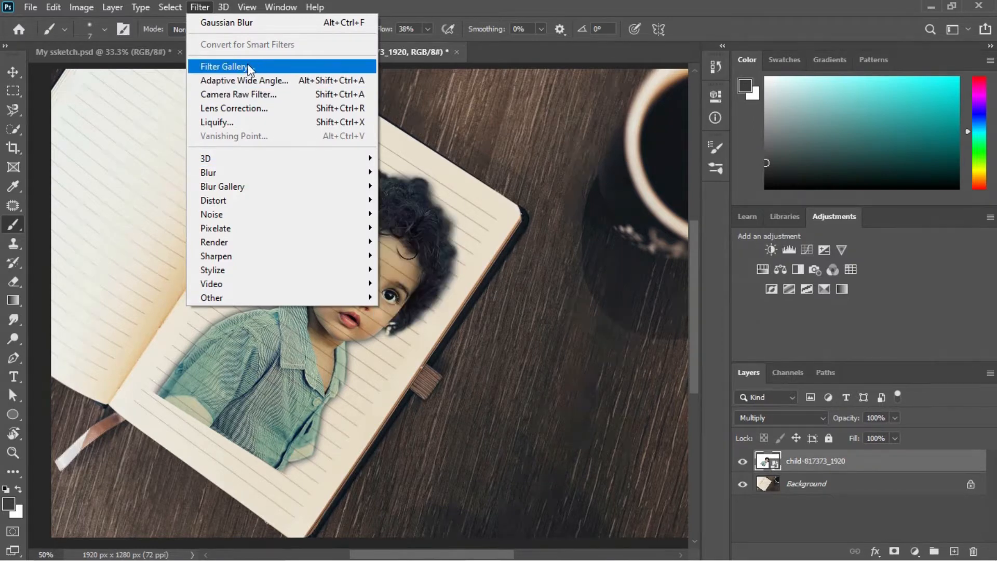
click(222, 66)
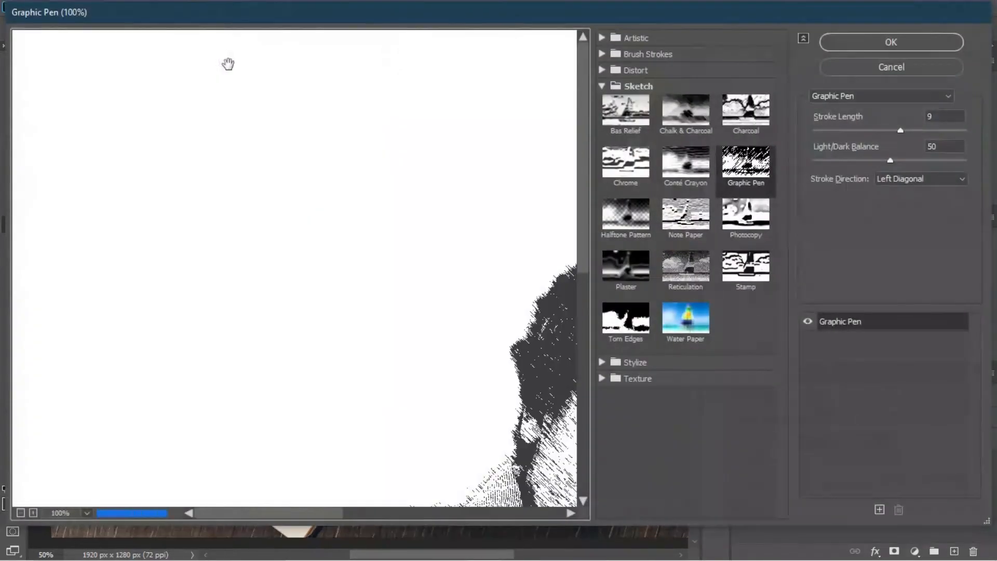
click(20, 512)
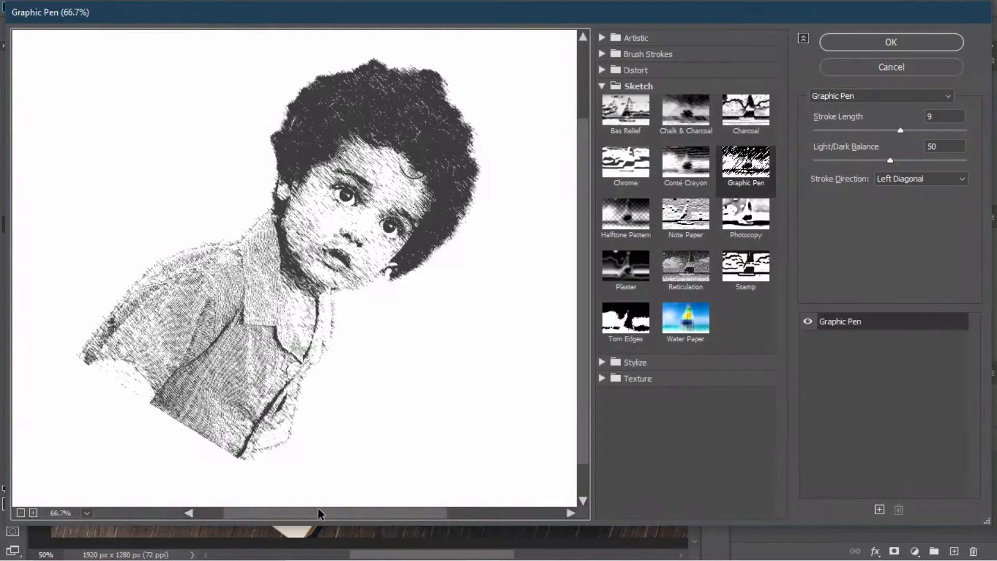
drag(318, 512, 293, 513)
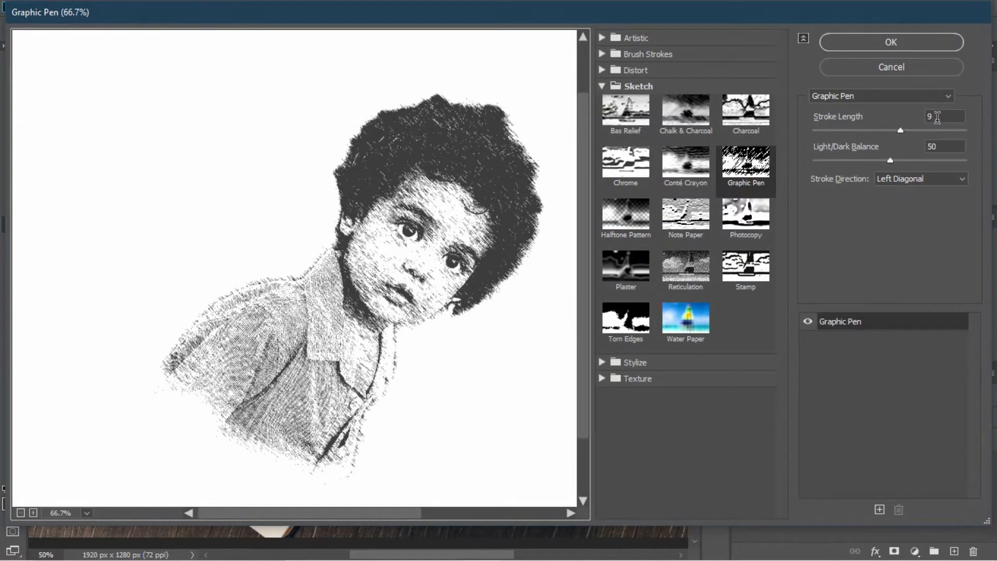
Try Graphic Pen stroke lengths of 11, 8, 12 and 15 on the child.
mouse_move(937, 117)
mouse_down()
mouse_move(910, 131)
mouse_move(923, 131)
mouse_up()
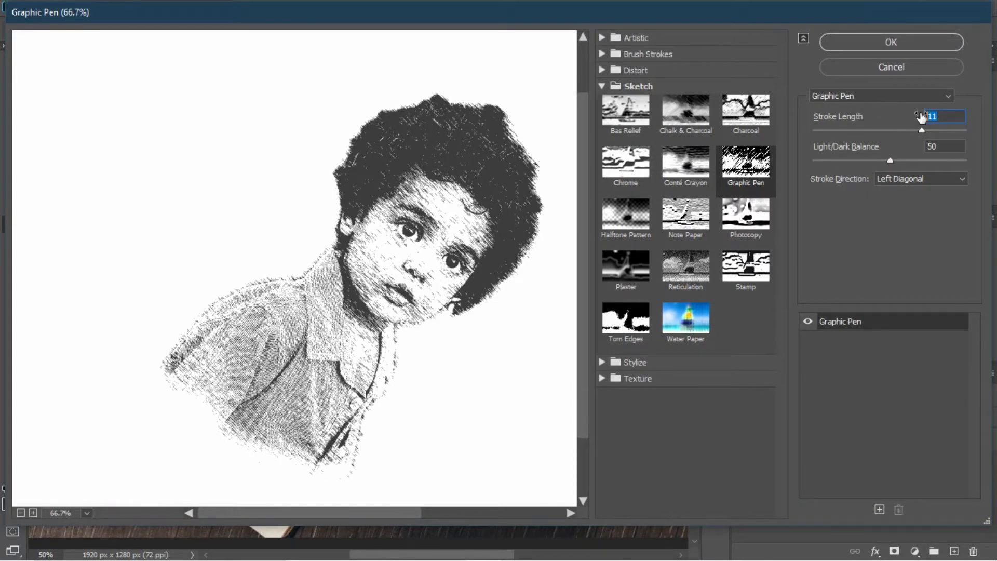
text(8)
drag(936, 114, 923, 117)
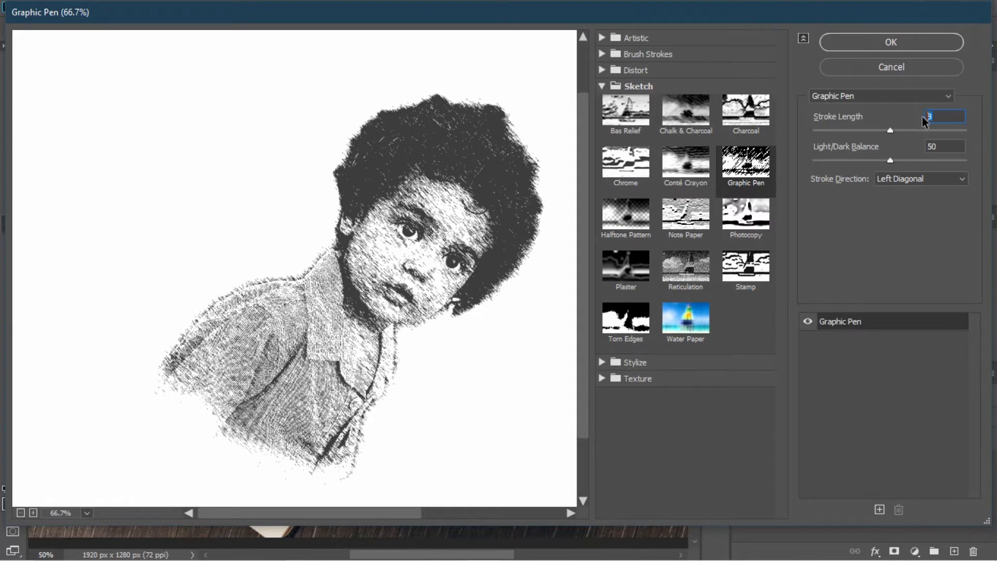
text(12)
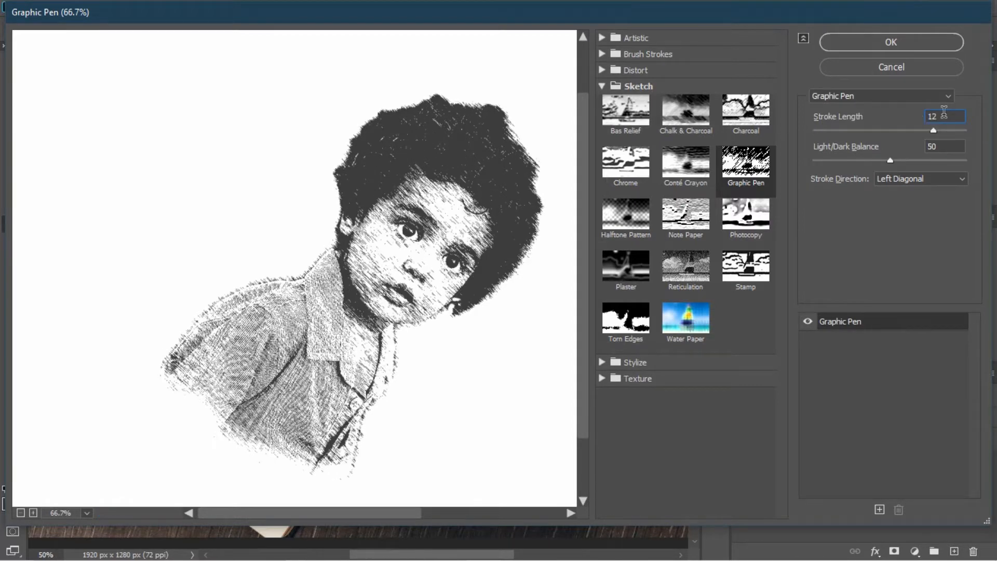
drag(940, 114, 900, 118)
text(15)
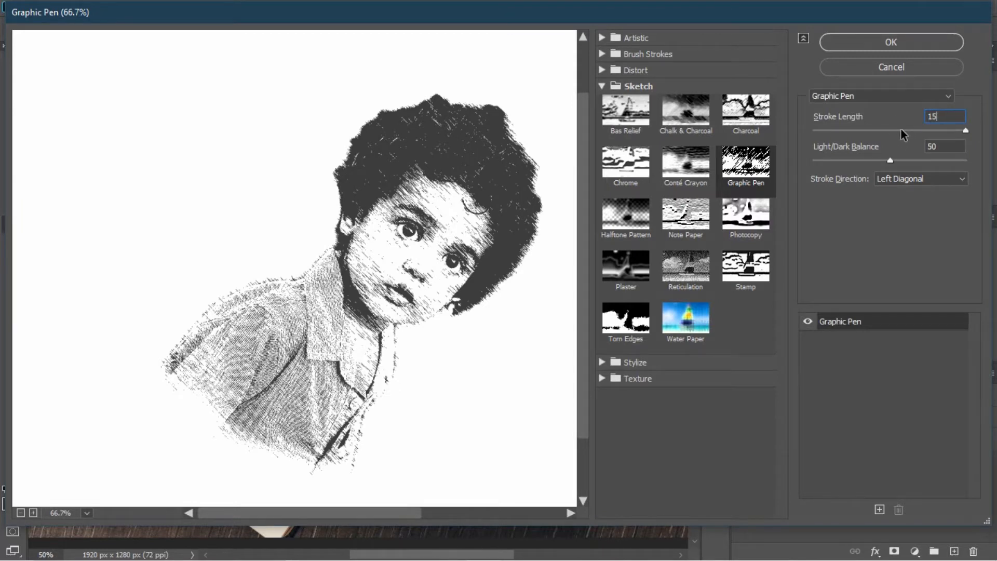
Try a Graphic Pen stroke length of 10, settle on 12, and apply the filter to the child layer.
click(912, 121)
text(10)
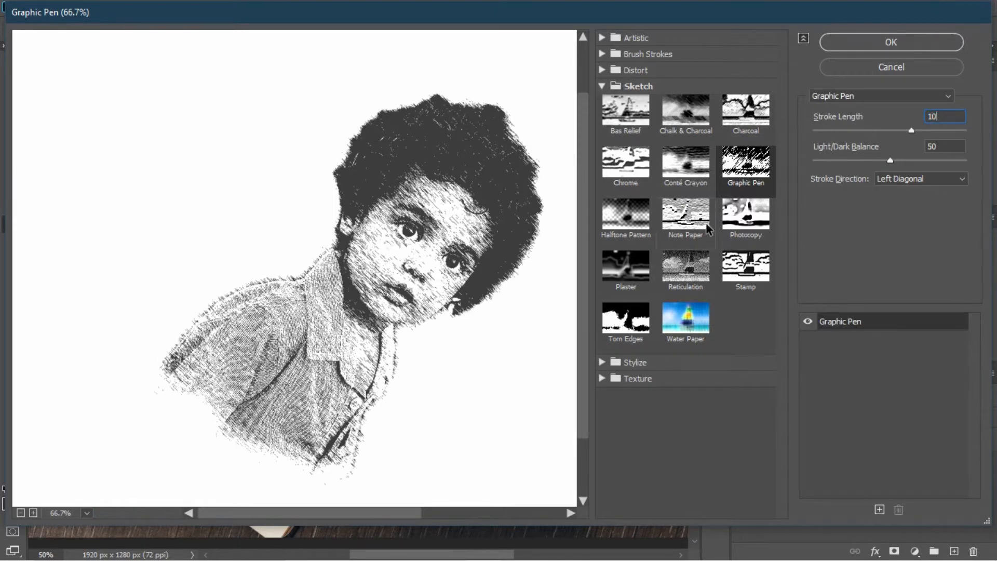
key(BackSpace)
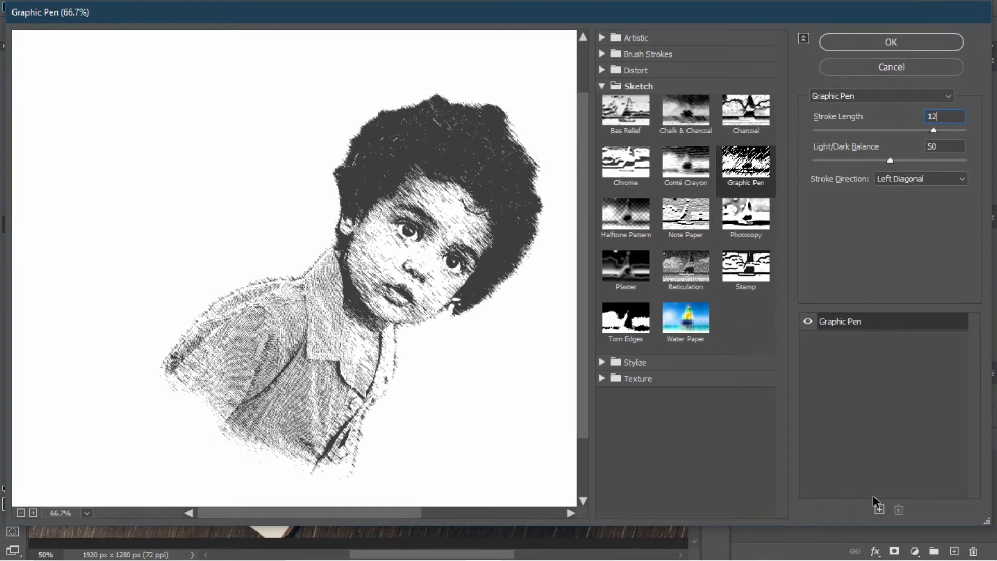
click(874, 51)
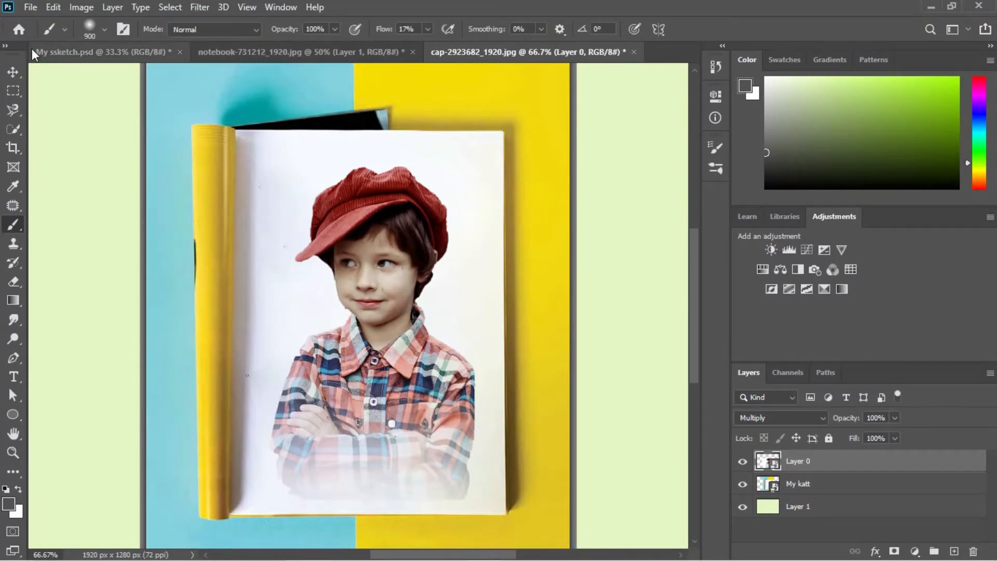
Preview the Graphic Pen filter on Layer 0 of cap-2923682_1920.jpg and examine the boy's shaded eye under the cap.
click(13, 72)
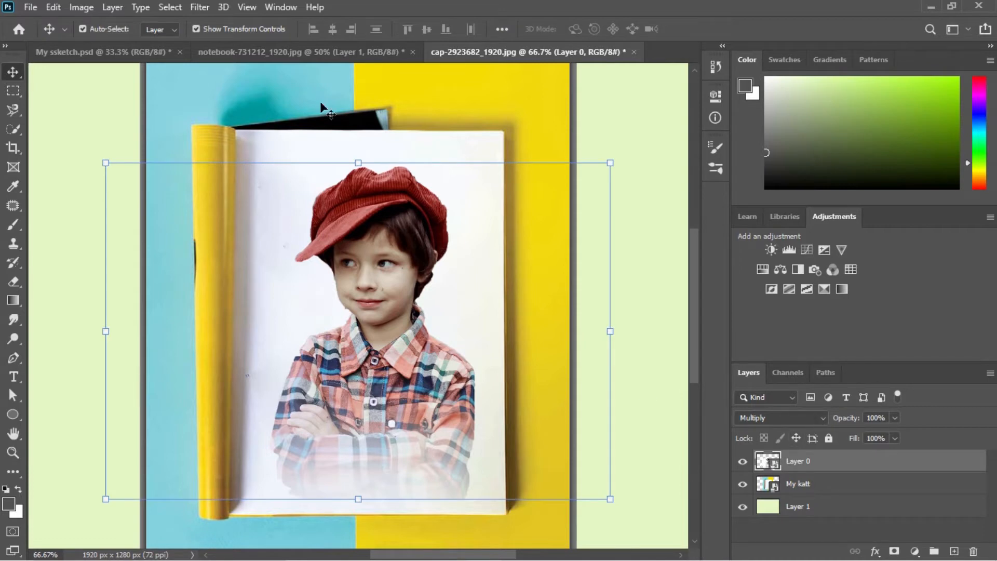
click(205, 6)
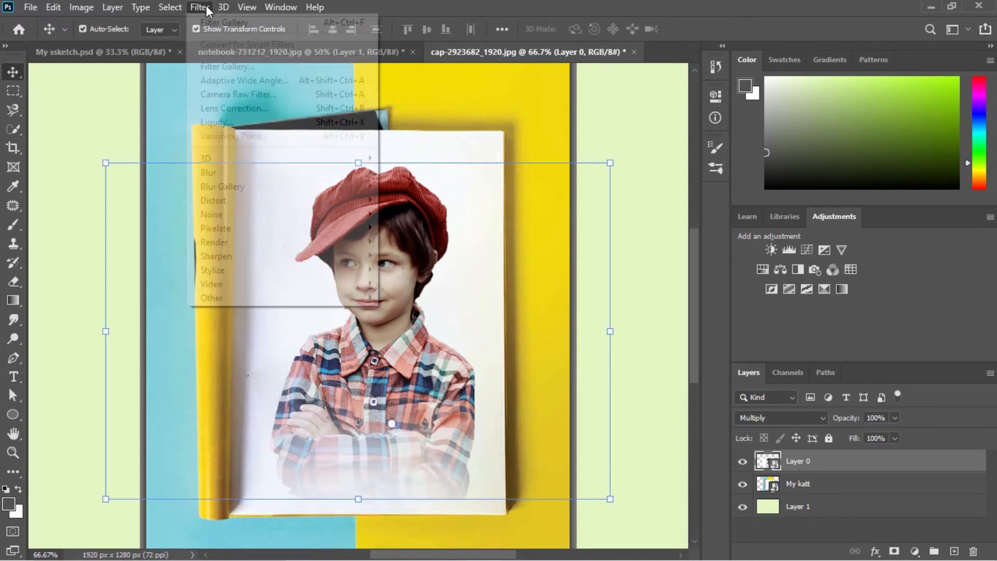
click(238, 66)
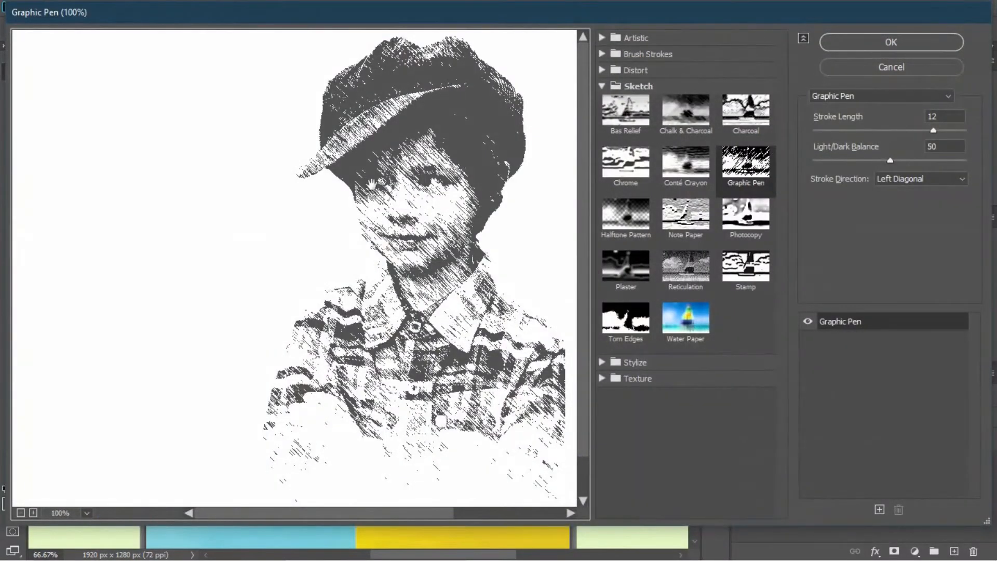
key(ctrl+plus)
key(ctrl+plus)
drag(372, 184, 267, 369)
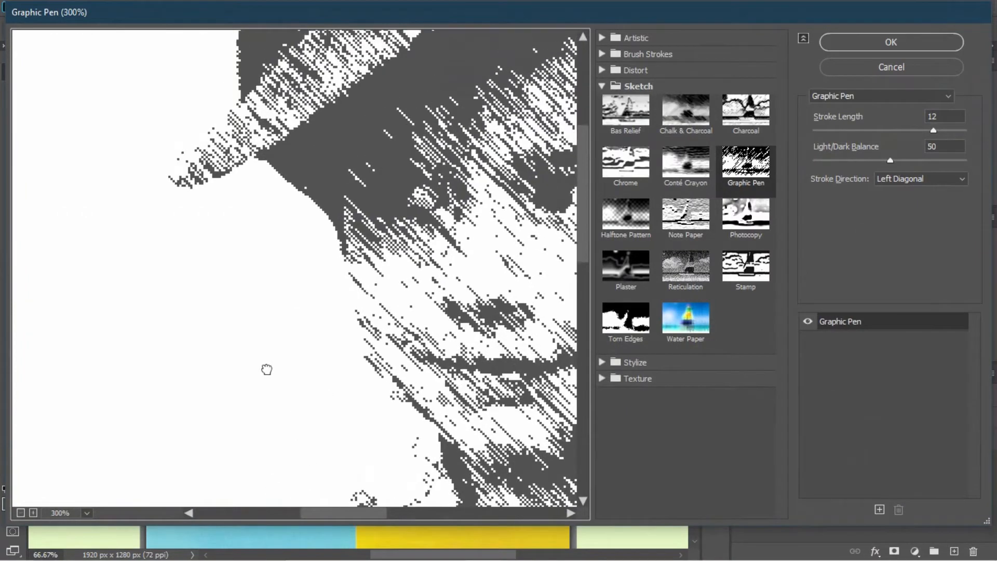
drag(453, 178, 343, 270)
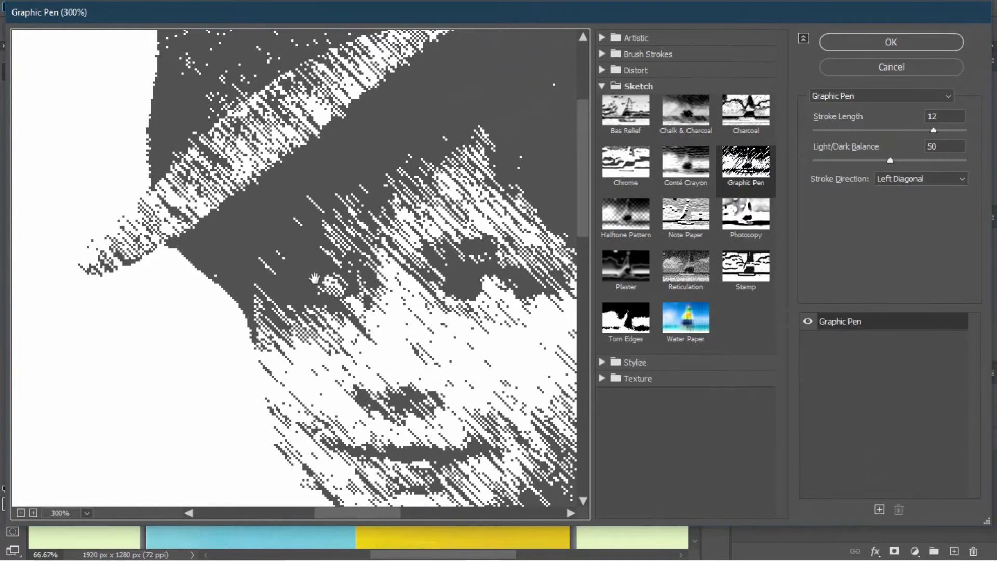
Examine the Graphic Pen strokes across the boy's shirt and face, and leave the Filter Gallery without applying it.
key(ctrl+minus)
key(ctrl+minus)
key(ctrl+minus)
key(ctrl+plus)
key(ctrl+plus)
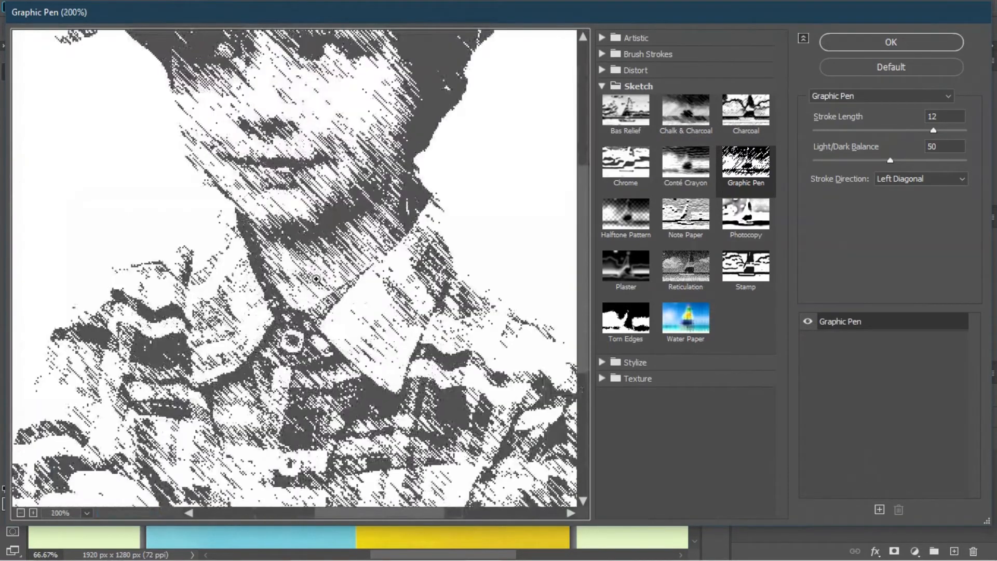
drag(271, 181, 354, 338)
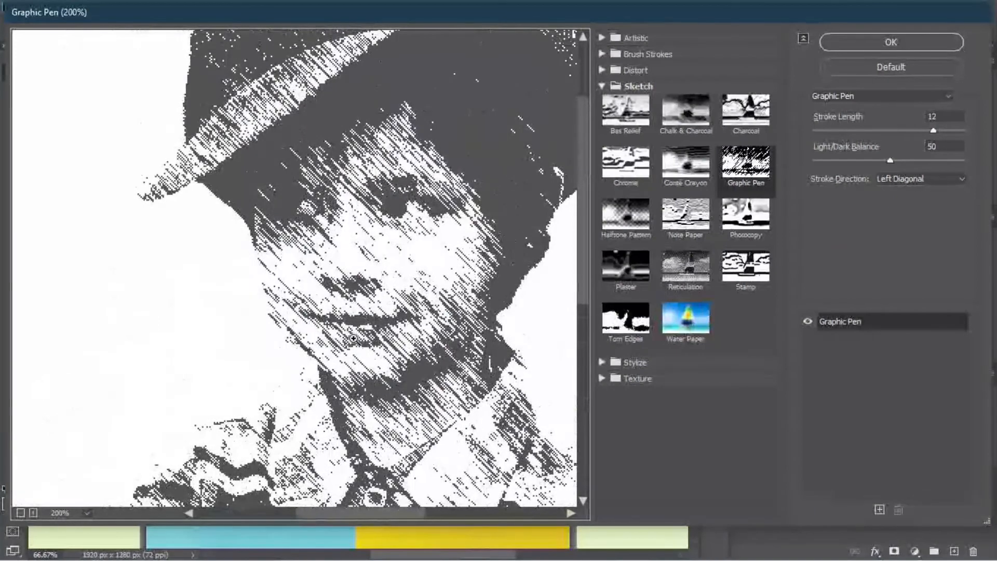
key(ctrl+minus)
click(874, 66)
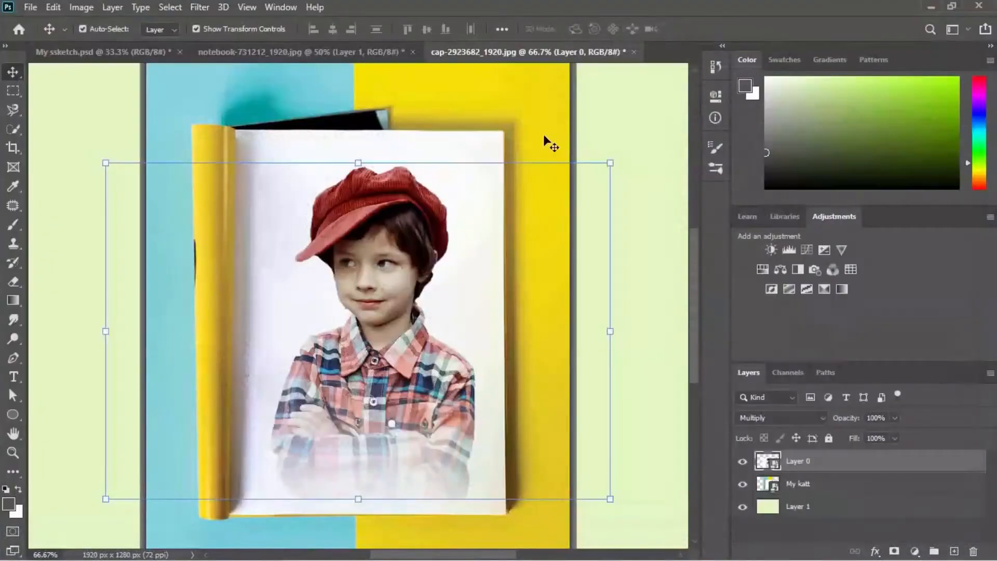
Open Layer 0's smart object contents and add a new empty layer clipped to the masked boy layer.
double_click(771, 462)
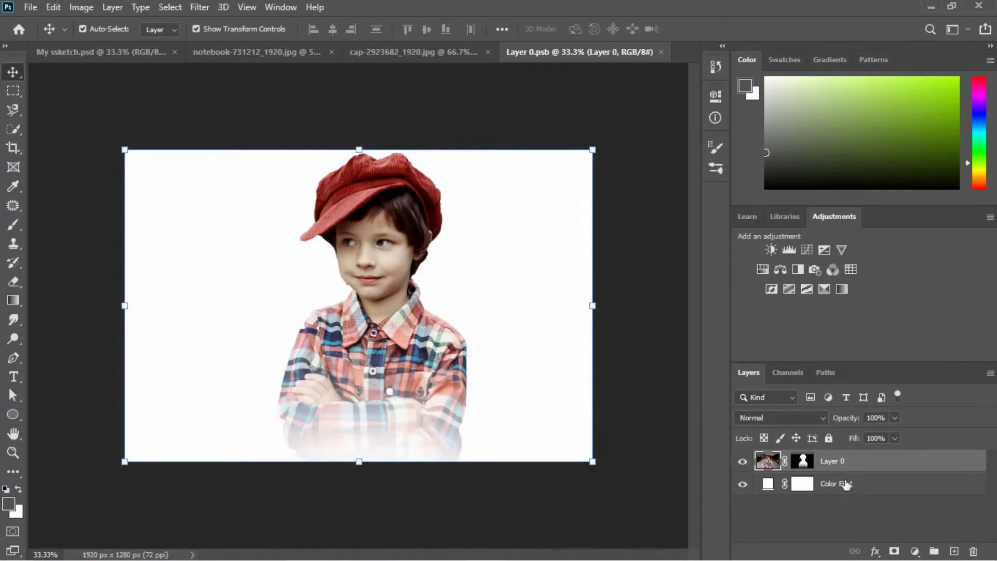
click(954, 551)
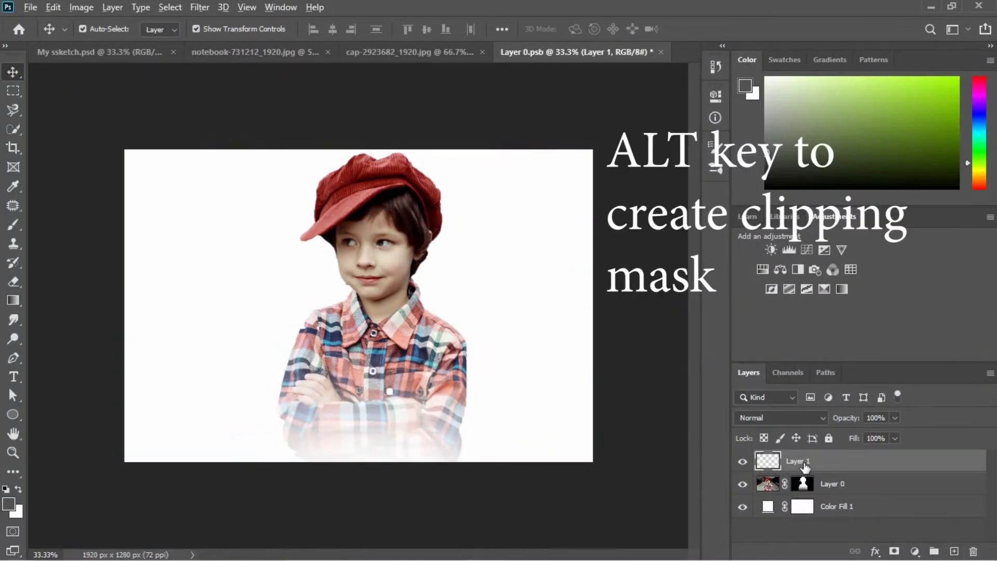
alt+click(800, 472)
Set the foreground color to white (ffffff).
click(8, 504)
drag(617, 264, 595, 155)
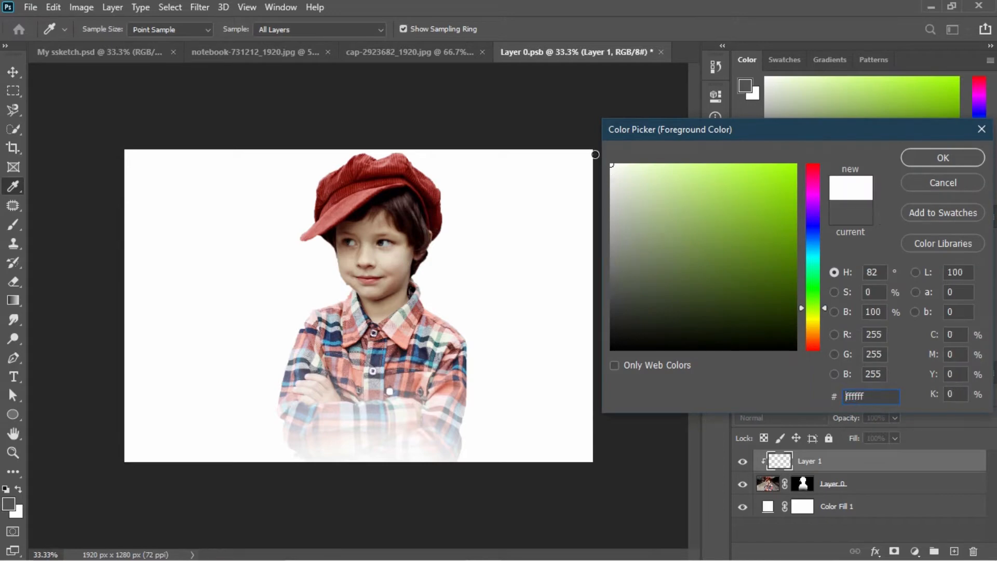
click(933, 159)
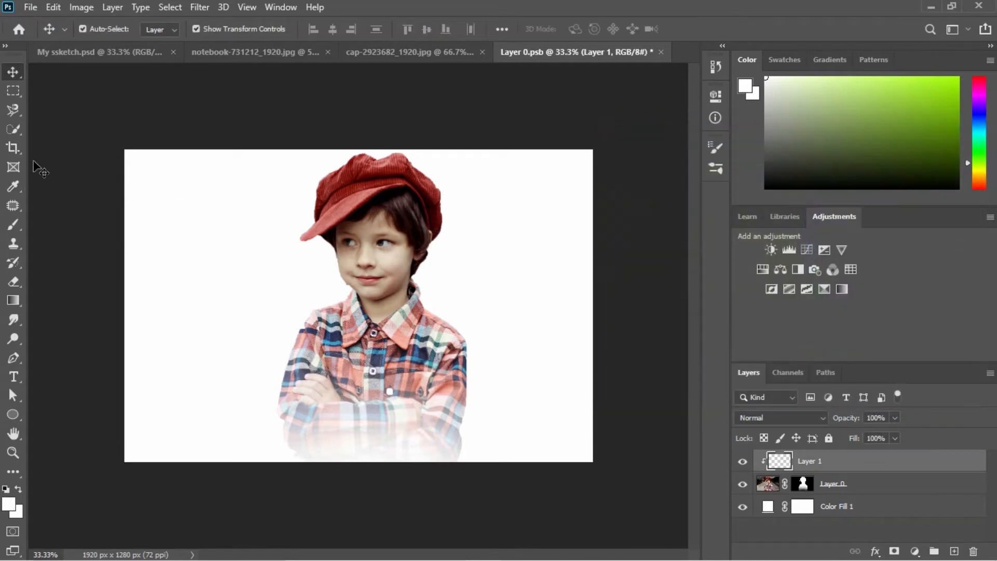
Take the Brush tool and reduce its size to 175 px for work on the boy's face.
click(10, 226)
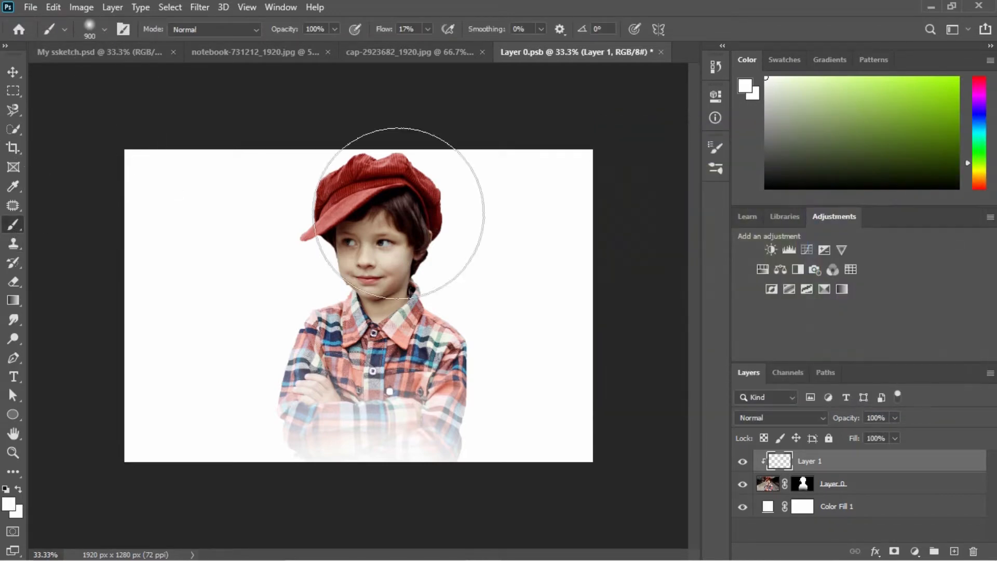
key([)
key([)
key([)
key([)
key([)
key([)
key([)
key([)
key([)
key([)
key([)
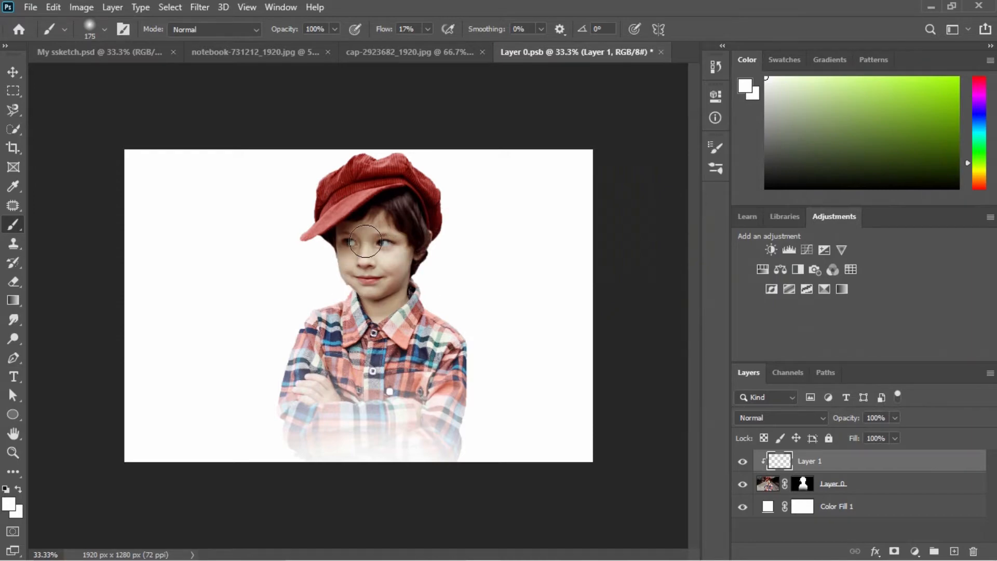
key(ctrl+plus)
key(ctrl+plus)
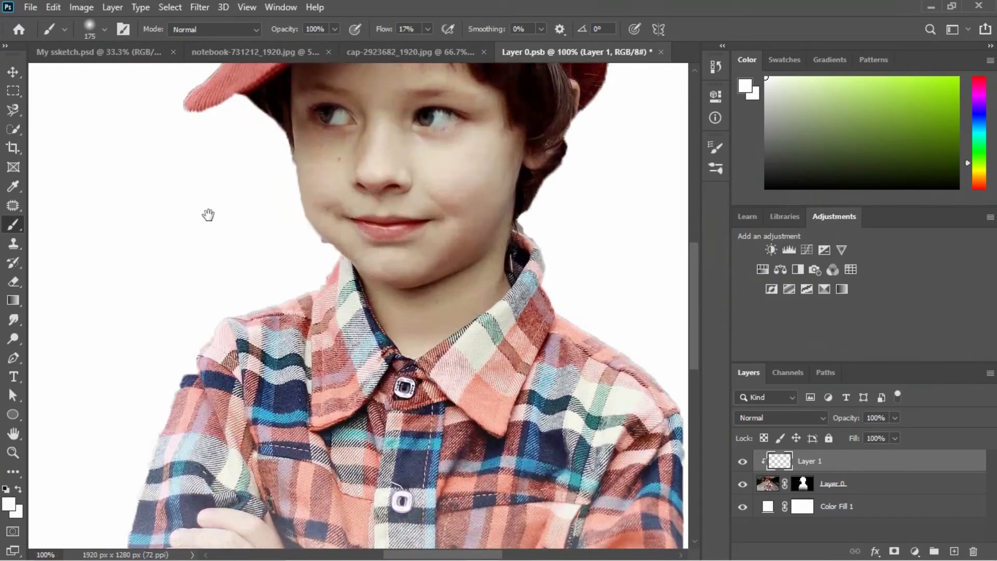
key(ctrl+plus)
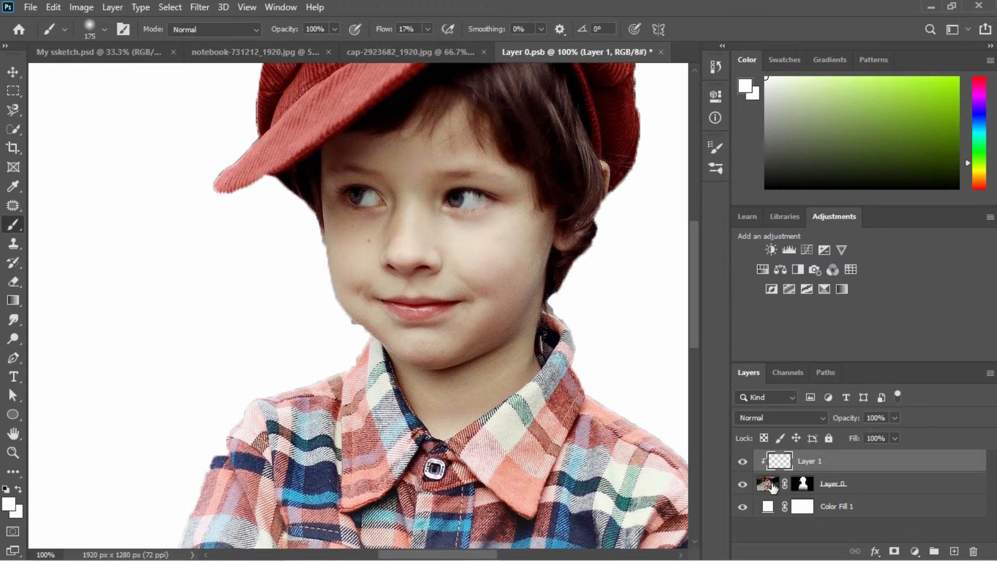
Add a Curves adjustment clipped to Layer 0 and pull its black point far toward the highlights to darken the boy.
click(804, 484)
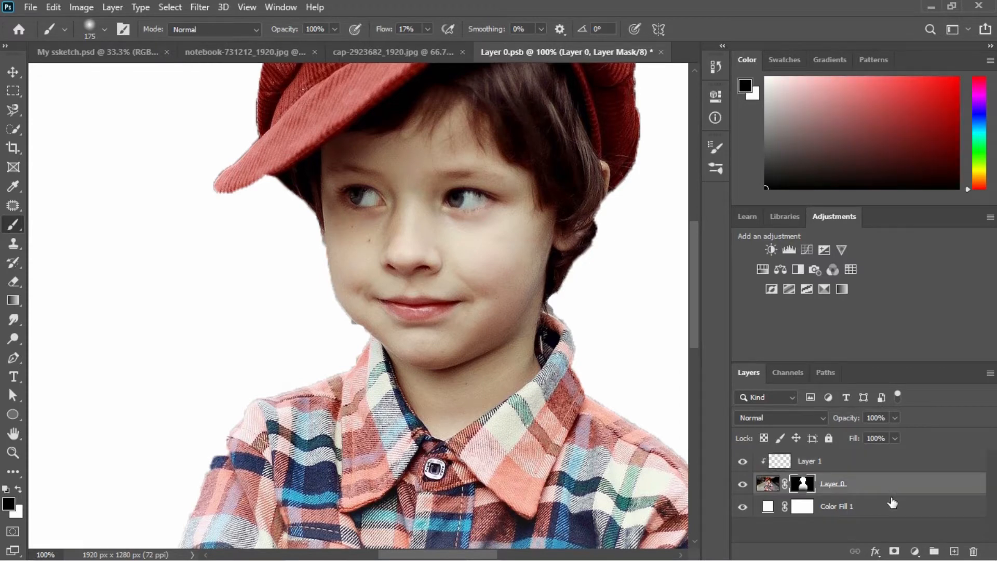
click(916, 551)
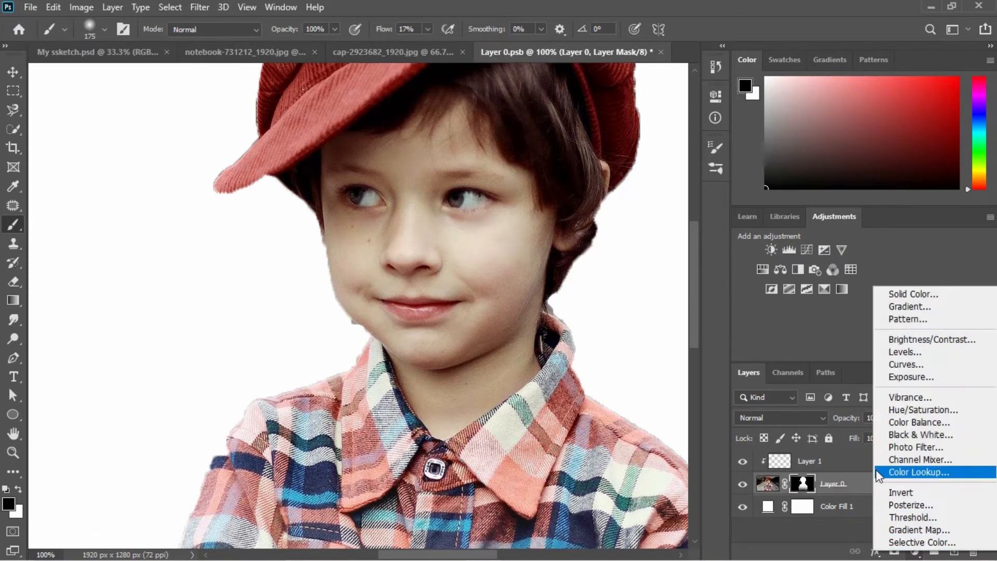
click(901, 363)
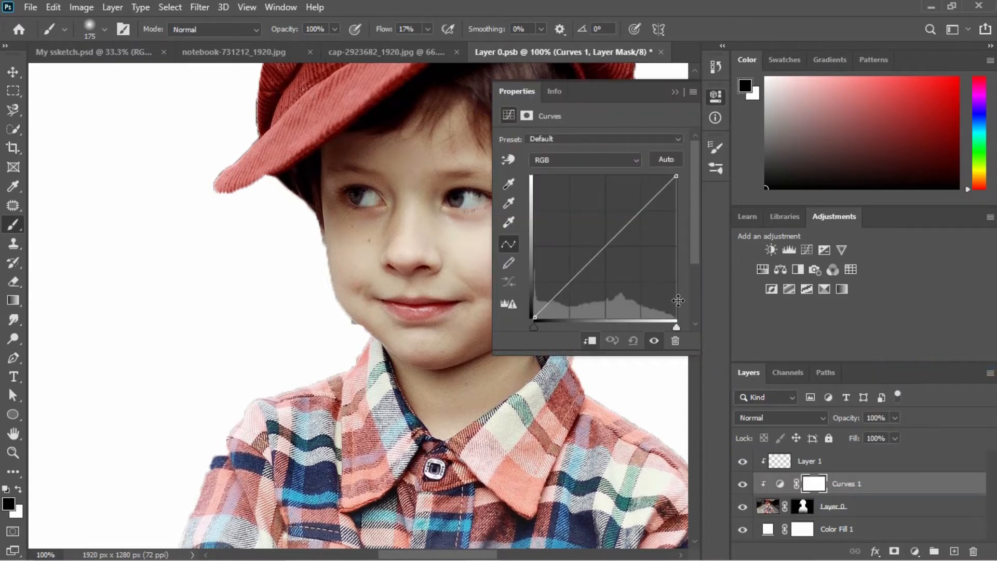
drag(678, 325, 702, 314)
drag(540, 326, 641, 318)
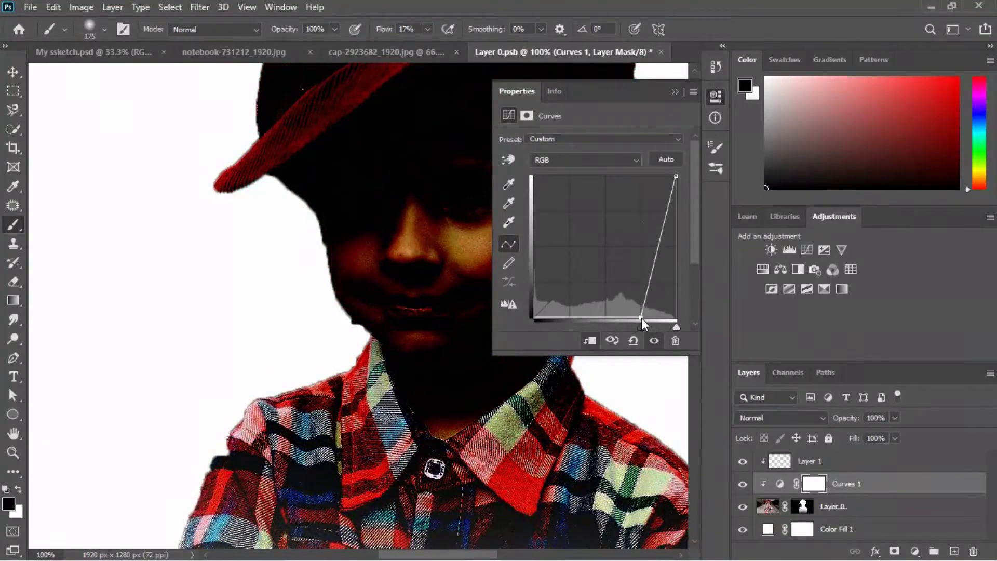
click(677, 86)
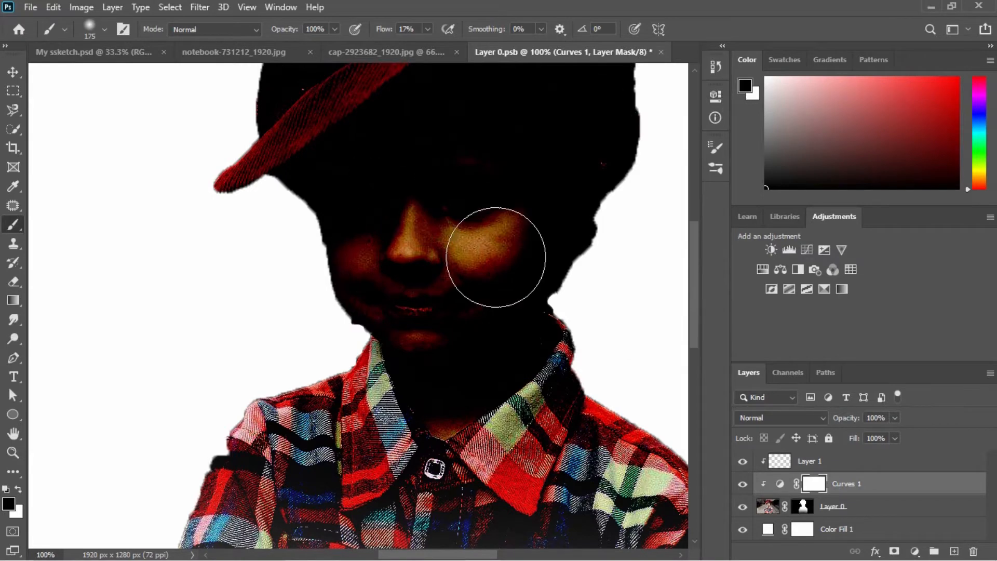
On Layer 1, lightly paint white over the boy's shaded eye under the cap brim with the 17% flow brush.
drag(407, 223, 431, 404)
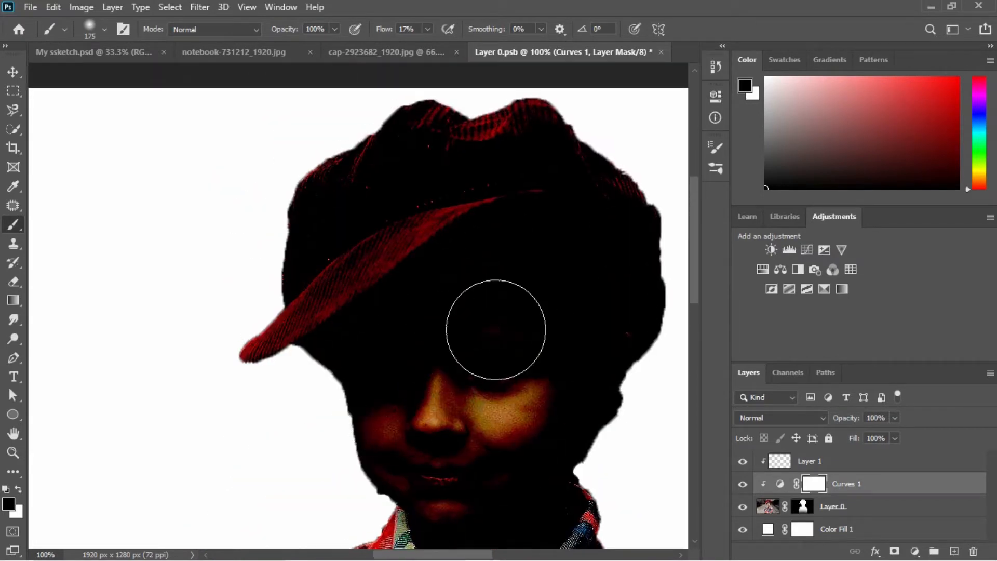
drag(494, 405, 451, 355)
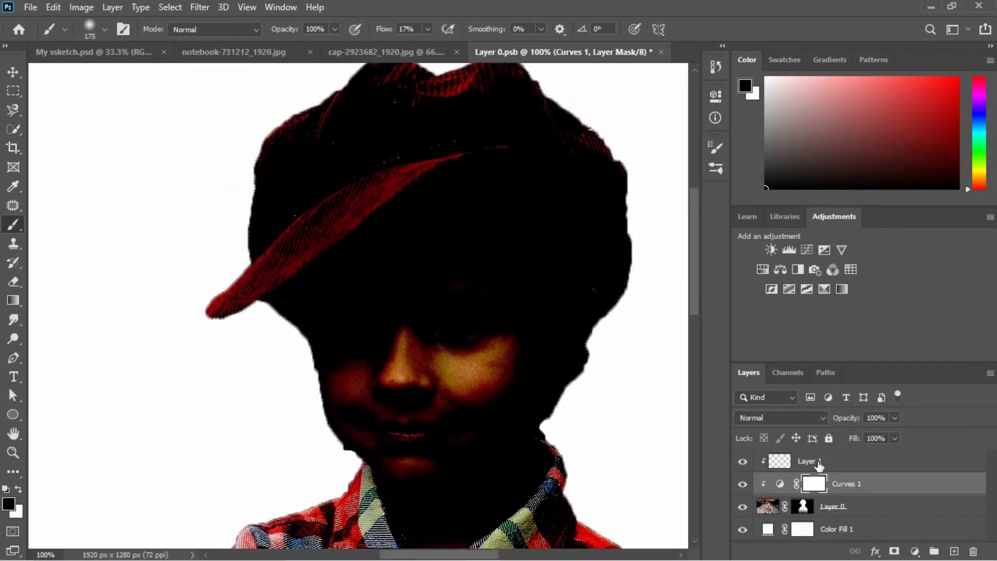
click(817, 462)
click(358, 327)
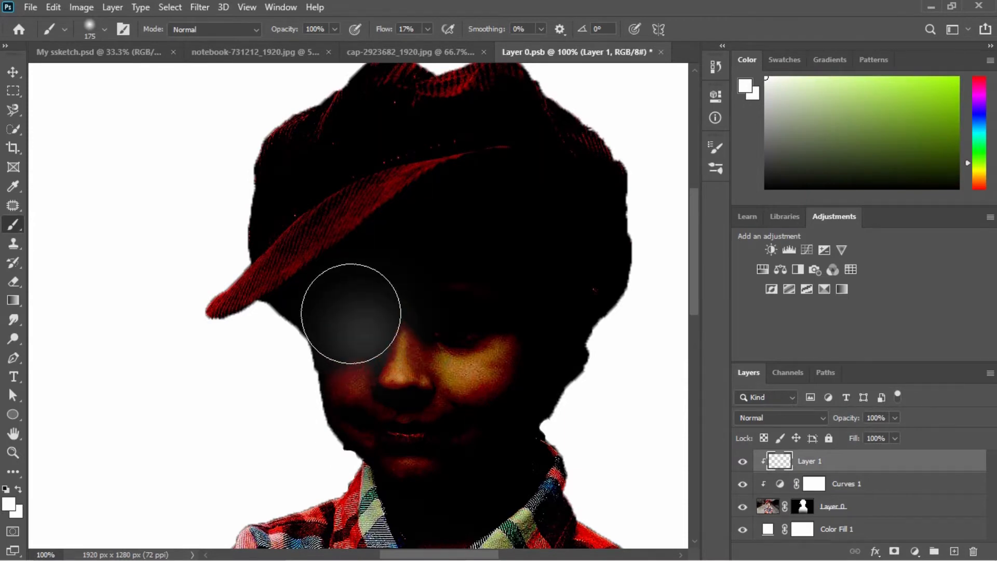
mouse_move(351, 313)
mouse_down()
mouse_move(368, 341)
mouse_move(341, 285)
mouse_up()
Raise the brush flow to 100% and paint white across the boy's forehead, eyes and upper cheeks on Layer 1.
click(427, 30)
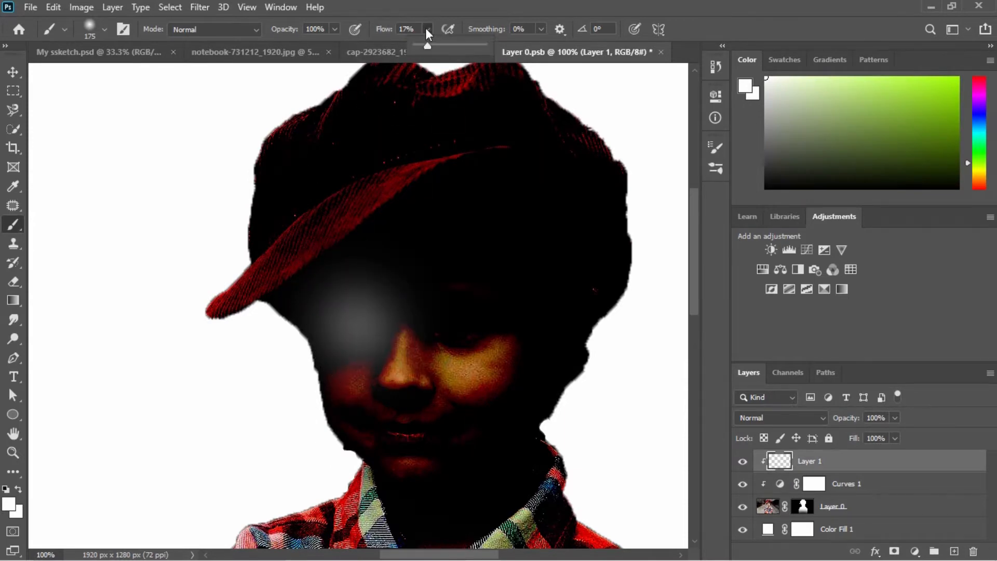
drag(428, 45, 487, 45)
click(367, 323)
click(362, 312)
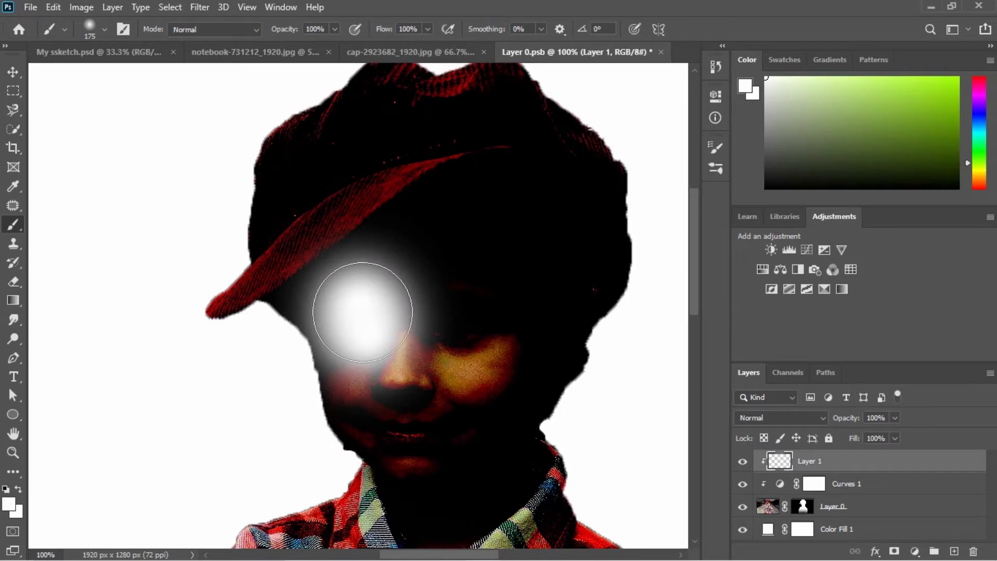
key(ctrl+z)
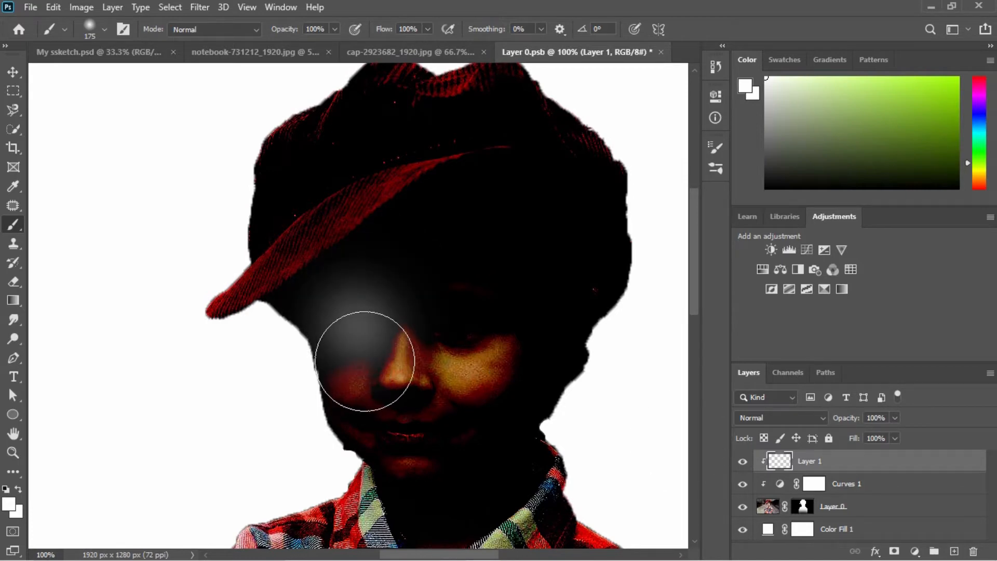
mouse_move(364, 361)
mouse_down()
mouse_move(336, 313)
mouse_move(346, 328)
mouse_move(395, 268)
mouse_move(422, 274)
mouse_move(427, 301)
mouse_move(467, 304)
mouse_move(476, 322)
mouse_move(501, 303)
mouse_move(525, 345)
mouse_up()
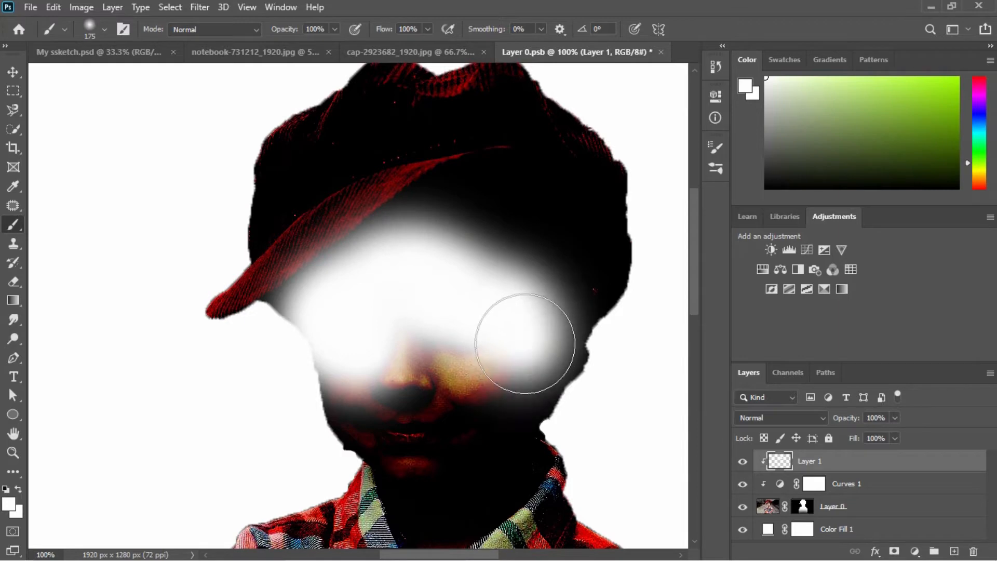
Reduce the brush to 70 px and paint white down the cheek below the ear and over the dark neck area.
key(bracketleft)
key(bracketleft)
key(bracketleft)
key(bracketleft)
key(bracketleft)
key(bracketleft)
key(bracketleft)
key(bracketleft)
mouse_move(513, 400)
mouse_down()
mouse_move(543, 370)
mouse_move(543, 321)
mouse_move(421, 248)
mouse_move(356, 339)
mouse_move(294, 299)
mouse_move(367, 266)
mouse_move(391, 238)
mouse_move(357, 309)
mouse_move(401, 329)
mouse_move(441, 313)
mouse_move(465, 318)
mouse_move(363, 348)
mouse_move(349, 371)
mouse_move(336, 350)
mouse_up()
drag(416, 378, 403, 300)
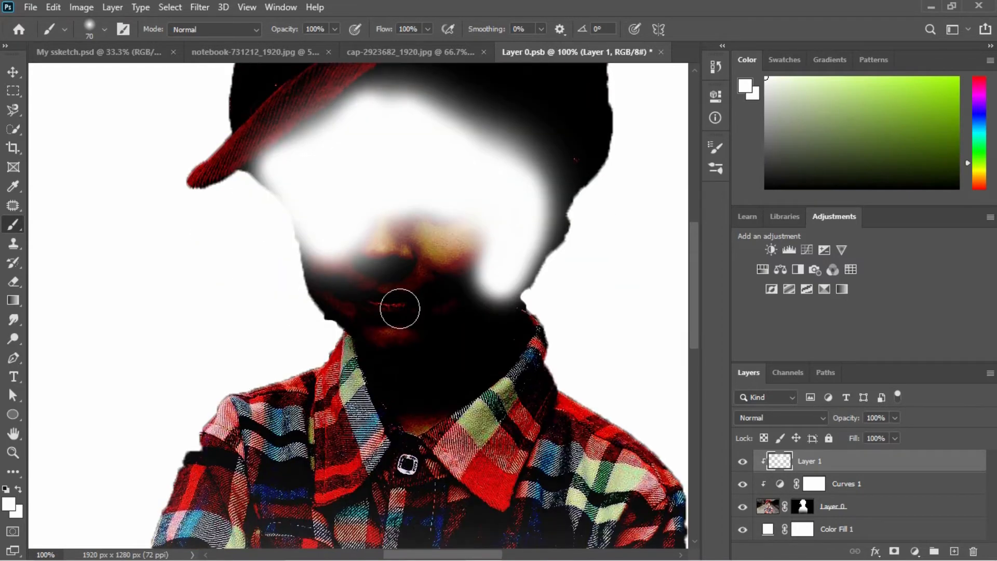
mouse_move(397, 387)
mouse_down()
mouse_move(428, 383)
mouse_move(467, 356)
mouse_move(459, 376)
mouse_move(403, 380)
mouse_move(519, 330)
mouse_move(411, 379)
mouse_up()
Reduce the brush to 45 px and paint white over the dark areas around the boy's mouth, jaw and chin.
key(bracketleft)
key(bracketleft)
key(bracketleft)
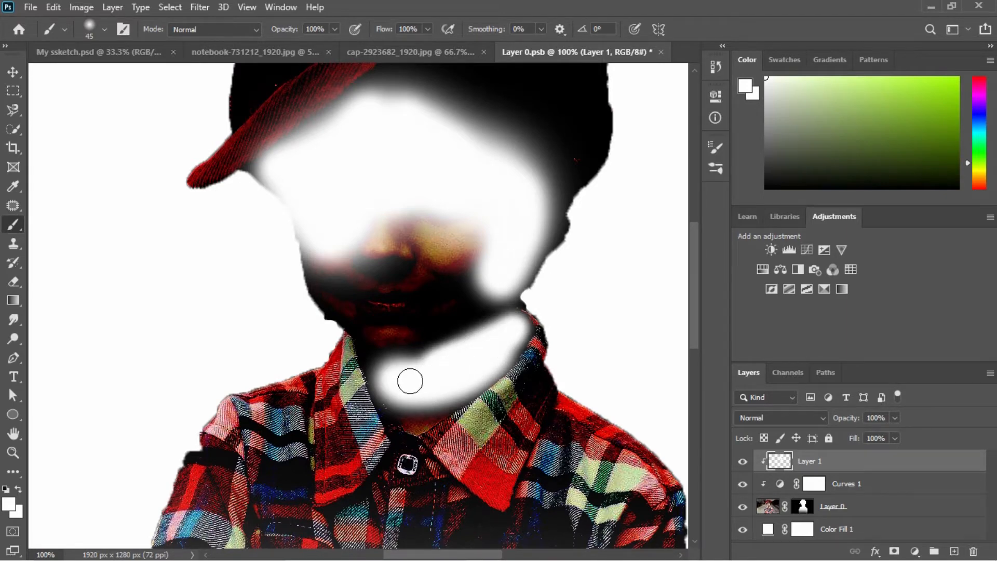
mouse_move(327, 304)
mouse_down()
mouse_move(318, 275)
mouse_move(359, 326)
mouse_move(397, 334)
mouse_move(473, 302)
mouse_move(466, 312)
mouse_move(482, 309)
mouse_move(441, 331)
mouse_move(395, 336)
mouse_move(348, 308)
mouse_move(305, 253)
mouse_move(358, 339)
mouse_move(374, 343)
mouse_move(367, 312)
mouse_move(420, 304)
mouse_move(348, 300)
mouse_move(336, 281)
mouse_move(389, 308)
mouse_move(467, 300)
mouse_up()
drag(421, 394, 444, 486)
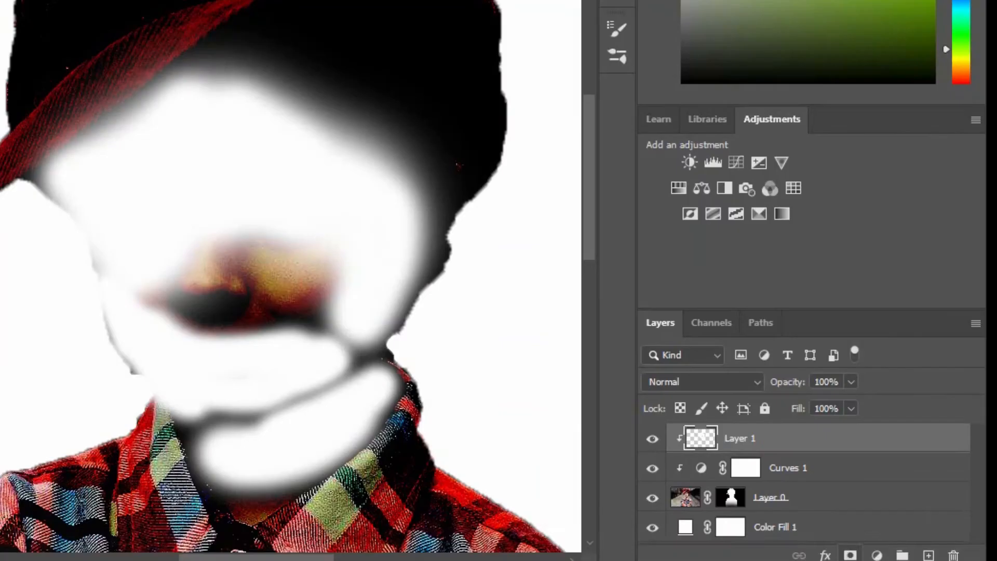
Remove the Curves 1 adjustment and set Layer 1's blend mode to Overlay.
click(841, 487)
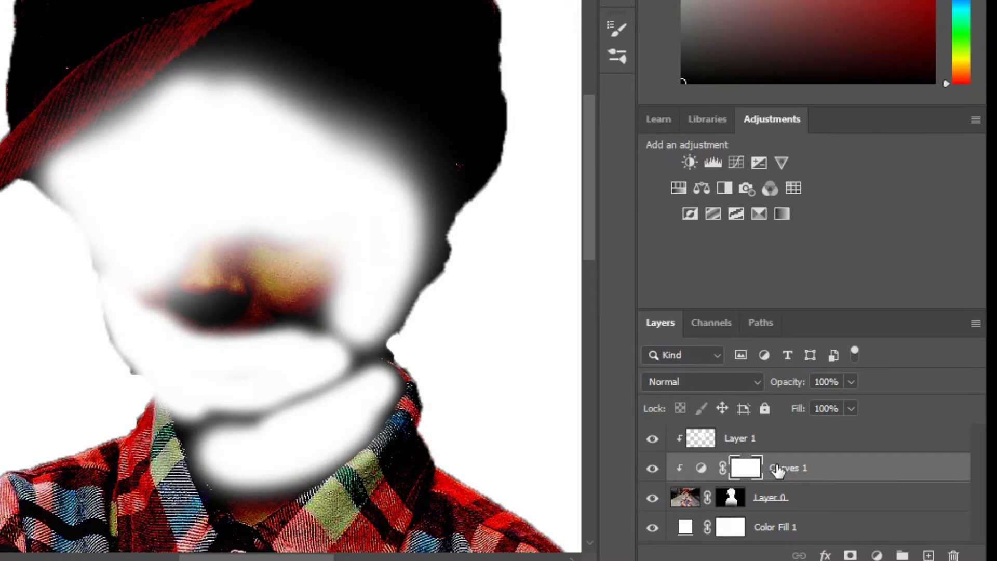
key(Delete)
click(733, 439)
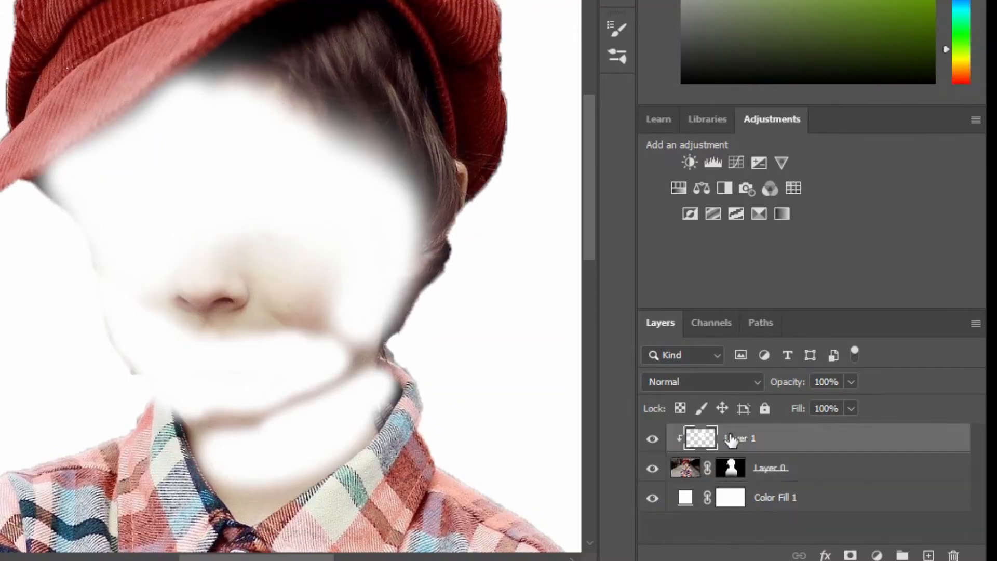
click(755, 381)
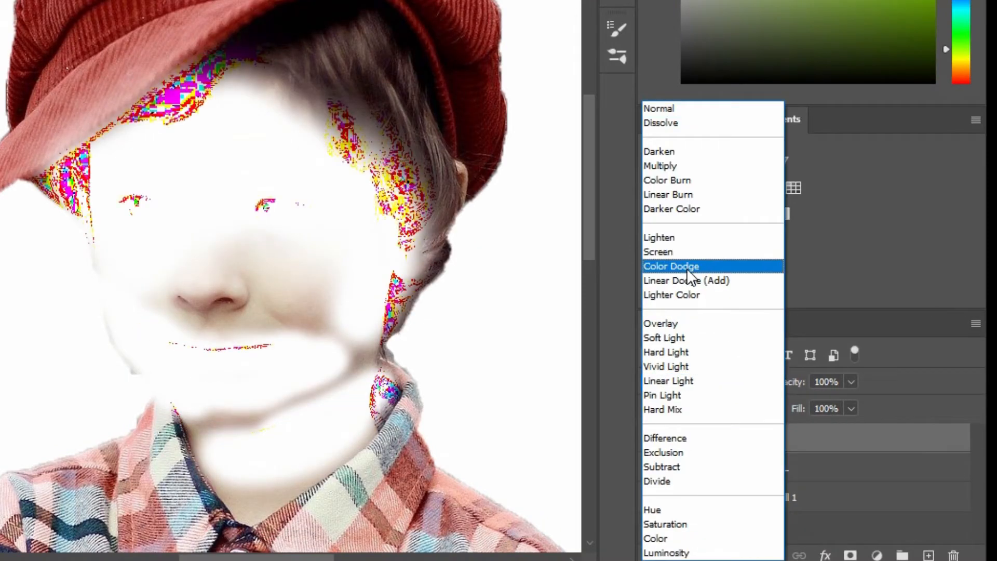
click(672, 322)
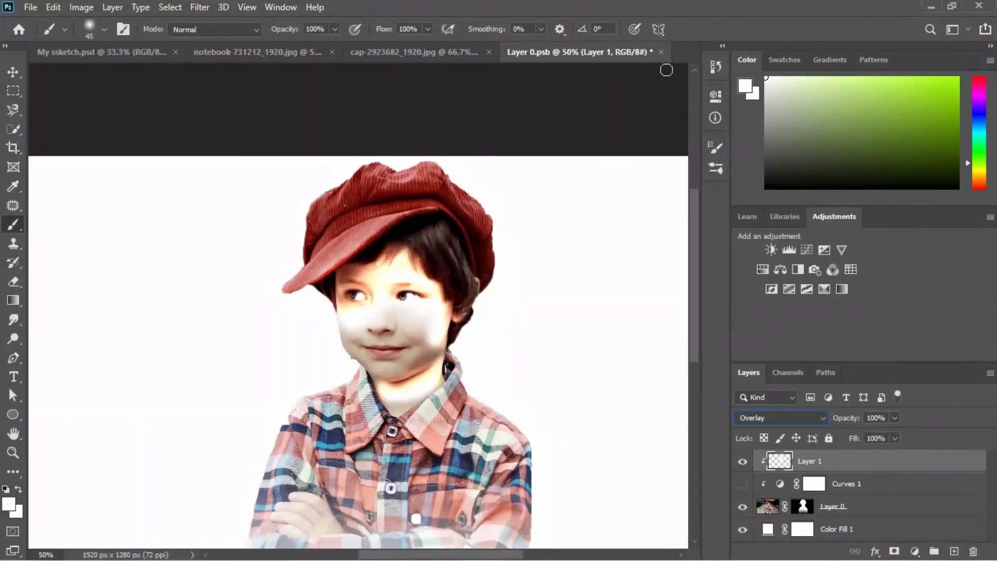
Close the Layer 0.psb smart object contents and save the changes.
click(660, 53)
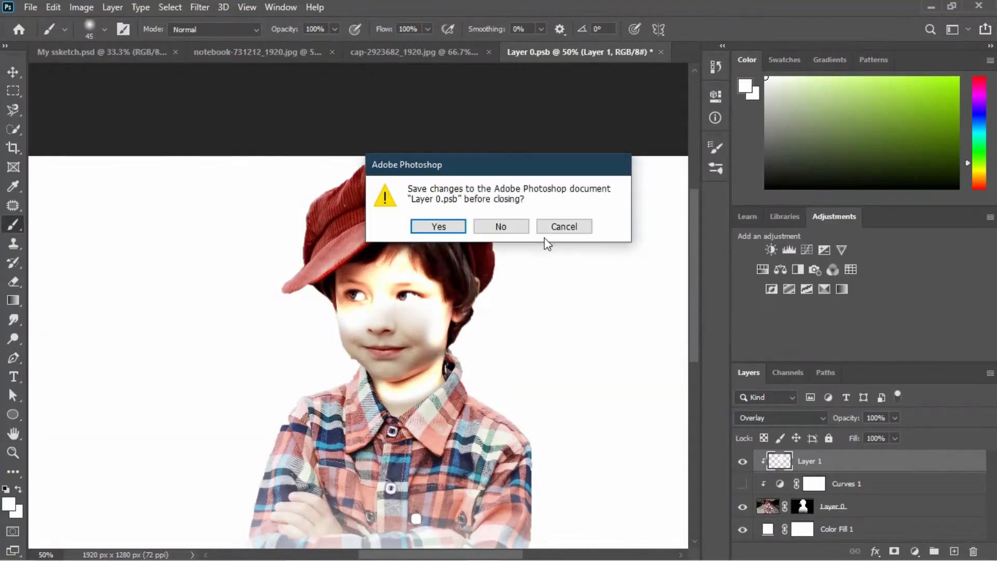
click(439, 226)
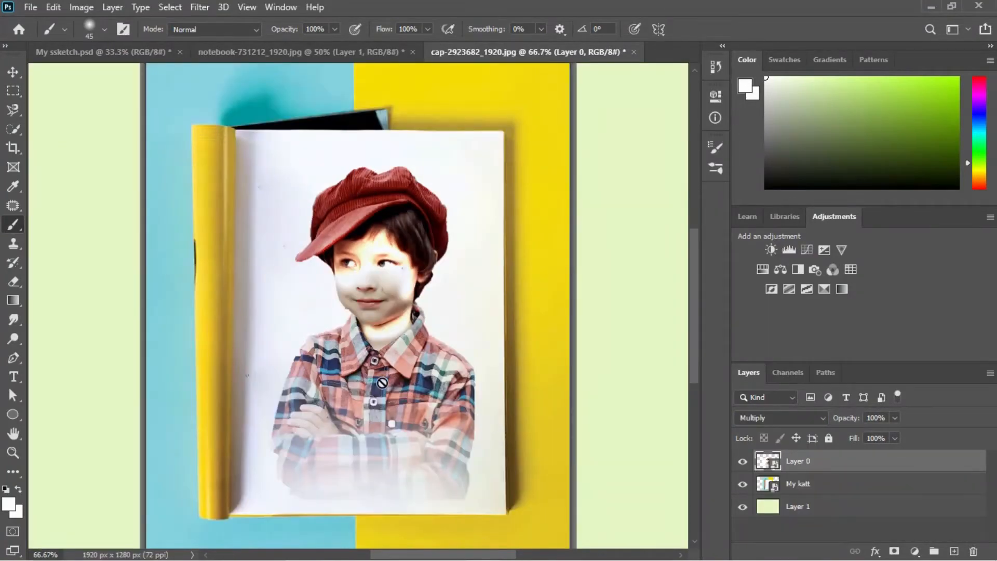
click(200, 7)
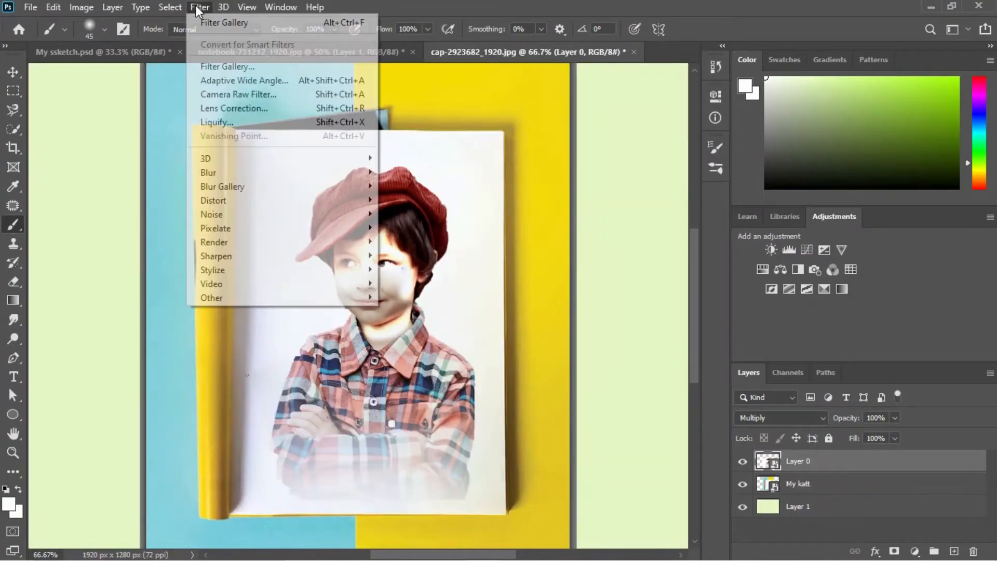
click(235, 68)
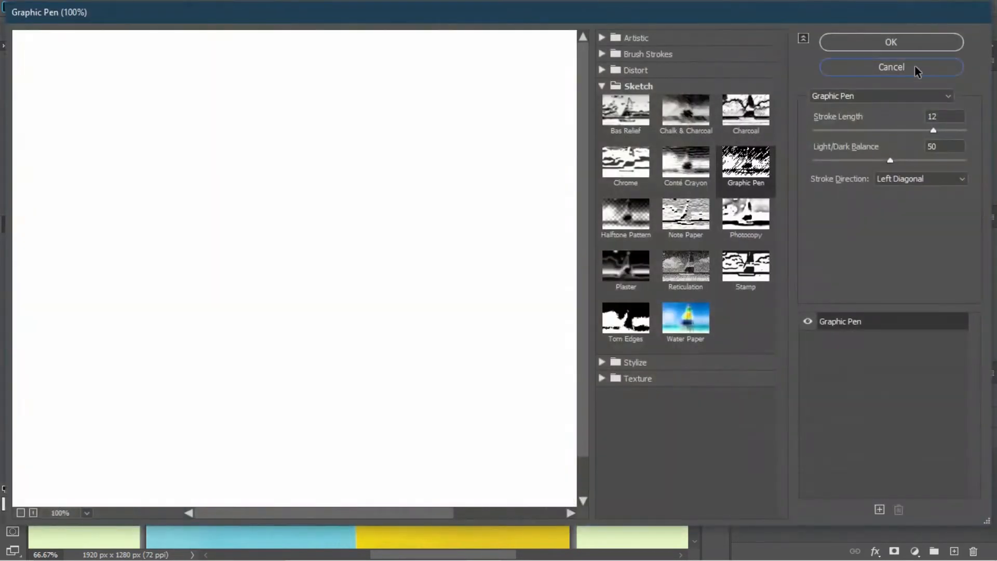
click(913, 69)
Set the foreground color to dark gray (353535).
click(11, 502)
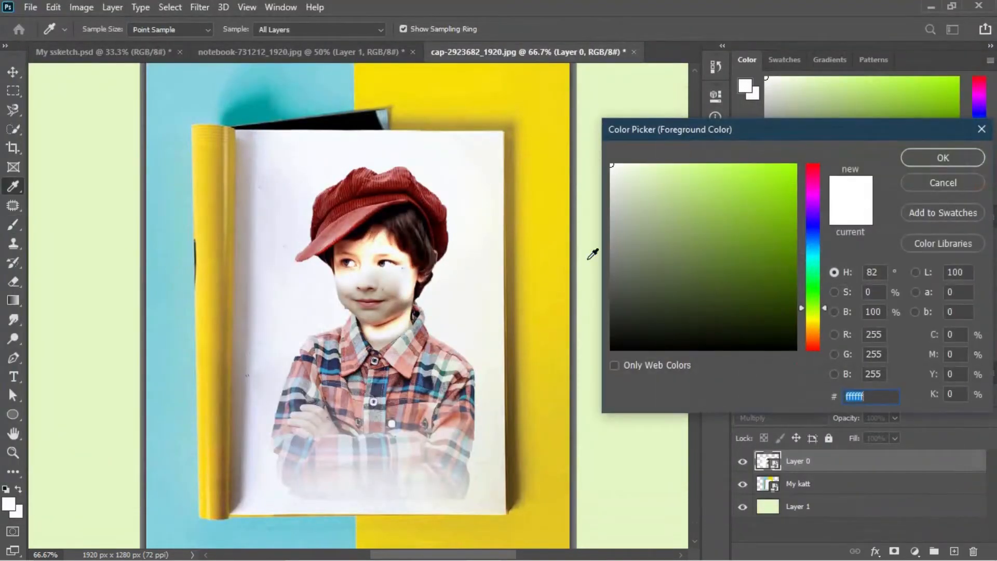
drag(610, 258, 610, 316)
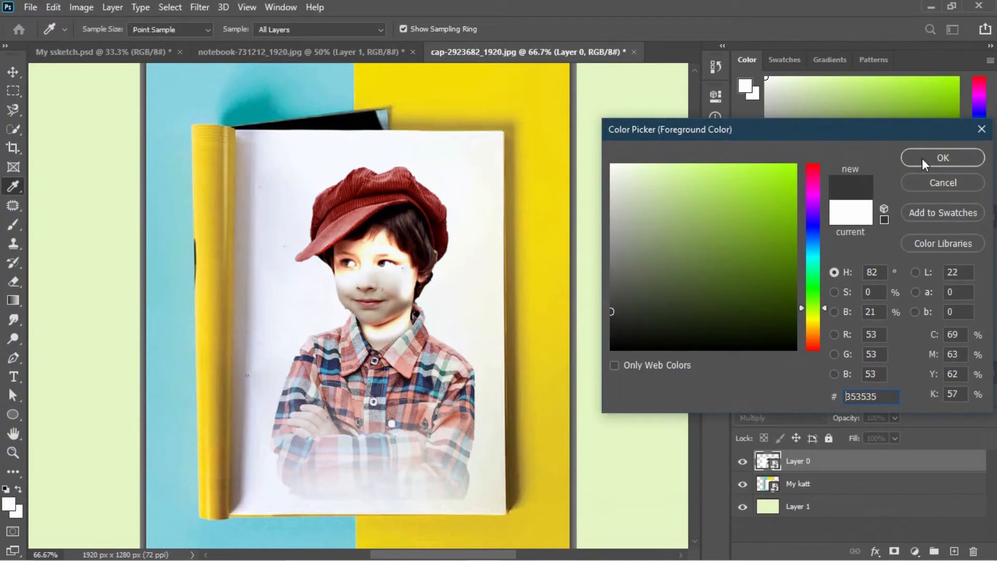
click(922, 158)
Preview the Graphic Pen filter on Layer 0, examine both eyes and the whole figure, and leave without applying it.
click(203, 7)
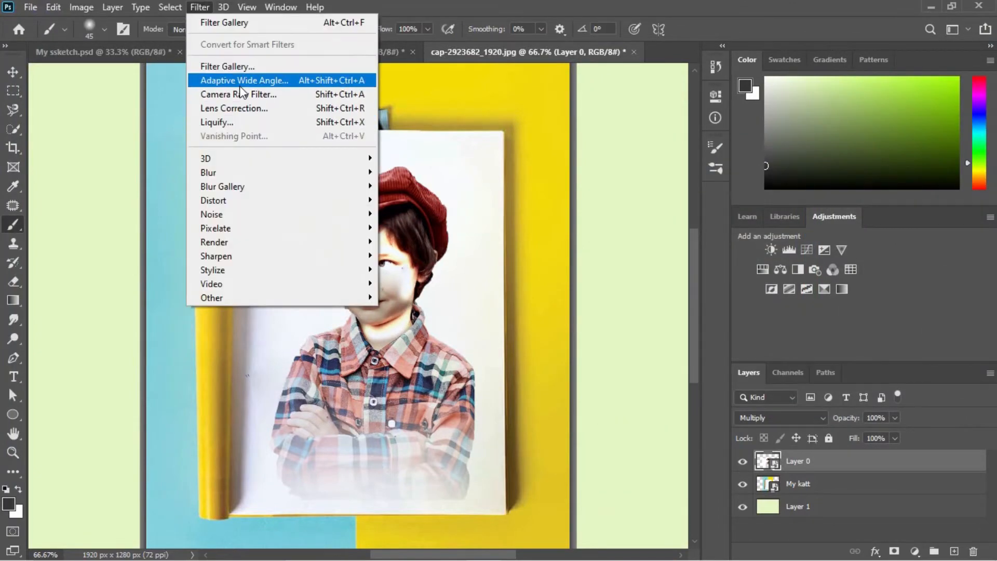
click(226, 67)
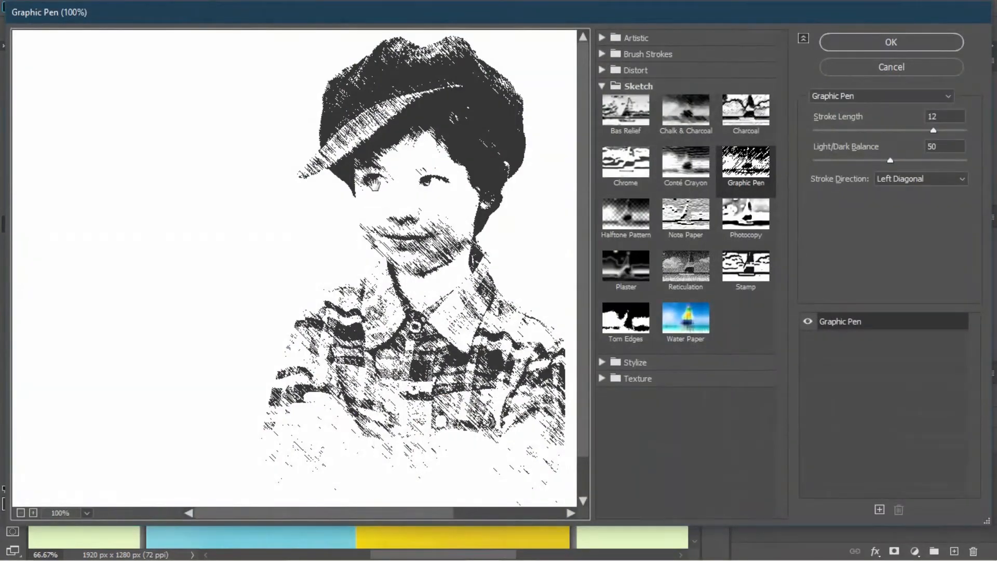
ctrl+click(375, 182)
ctrl+click(382, 175)
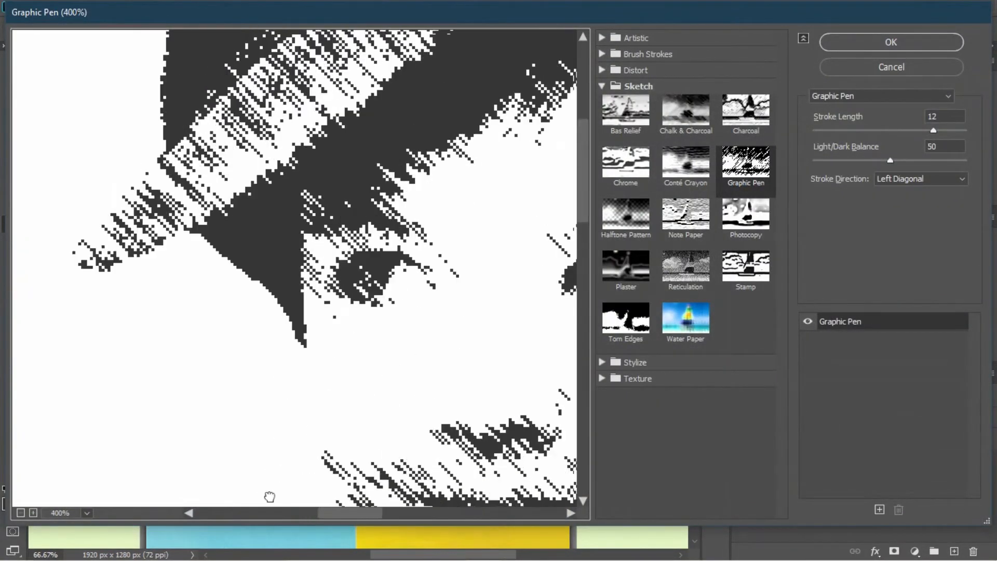
drag(269, 497, 260, 513)
drag(362, 268, 178, 267)
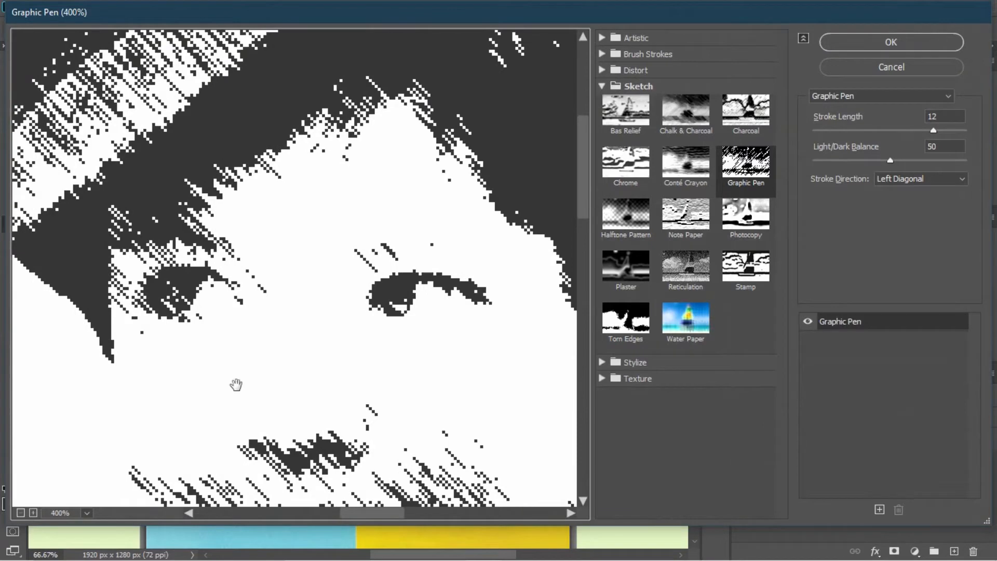
alt+click(262, 343)
alt+click(263, 343)
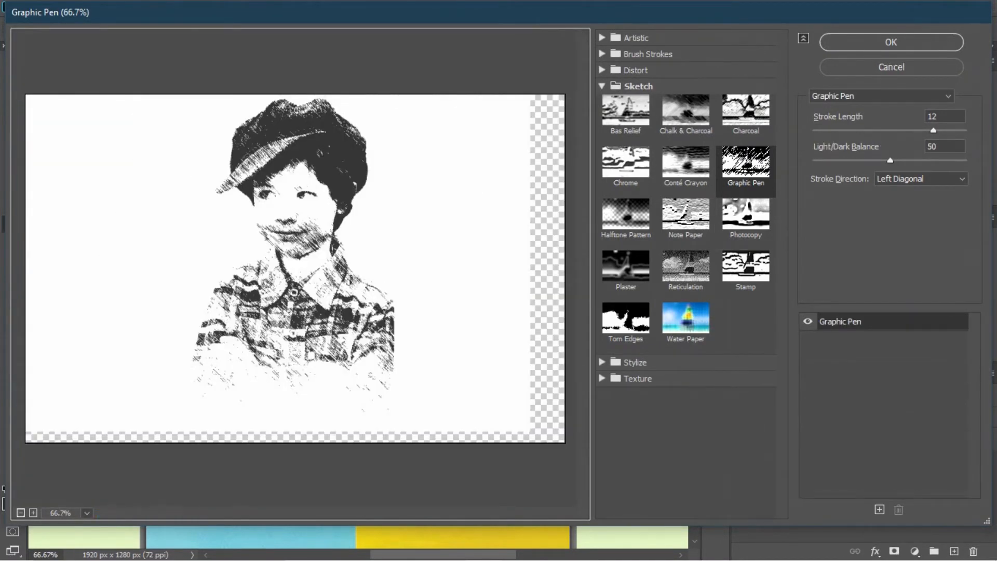
click(897, 67)
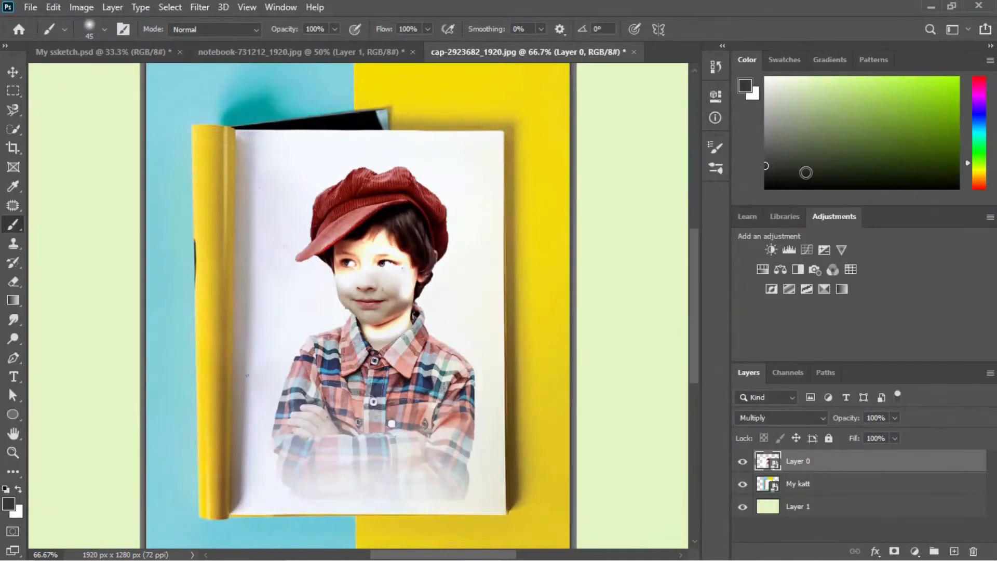
Switch to the notebook-731212_1920.jpg document and set the child-817373_1920 layer's opacity to 83%.
click(309, 52)
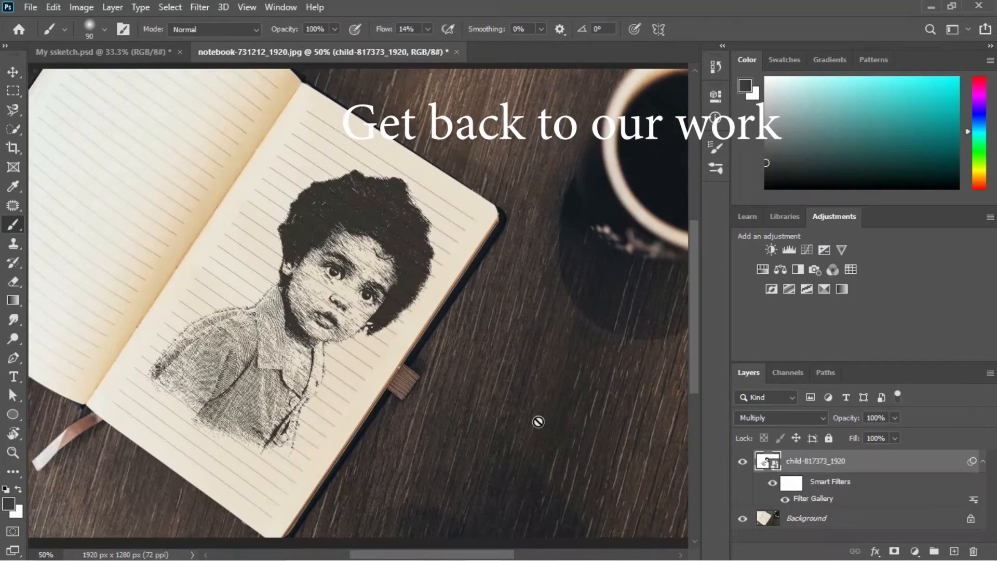
click(896, 419)
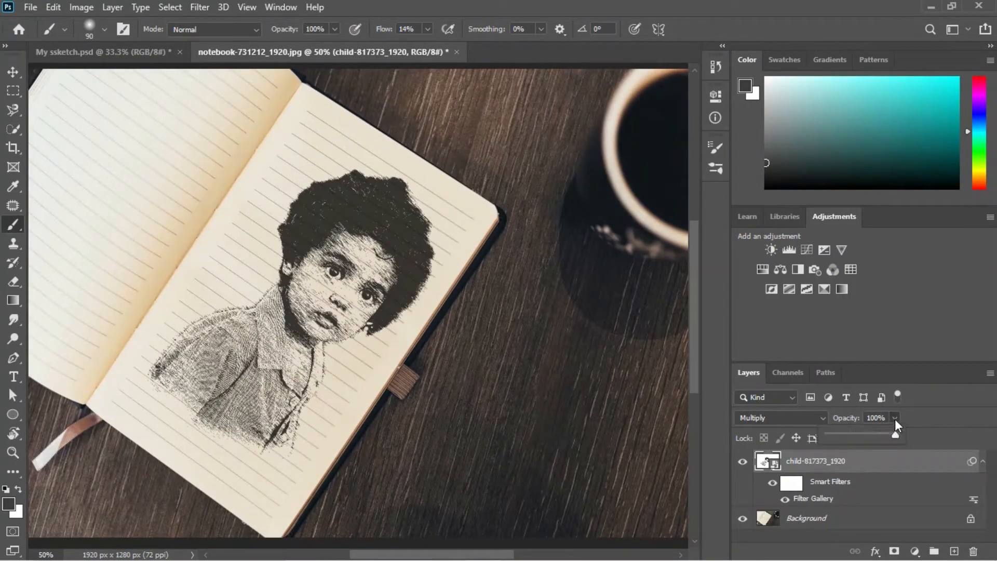
click(883, 434)
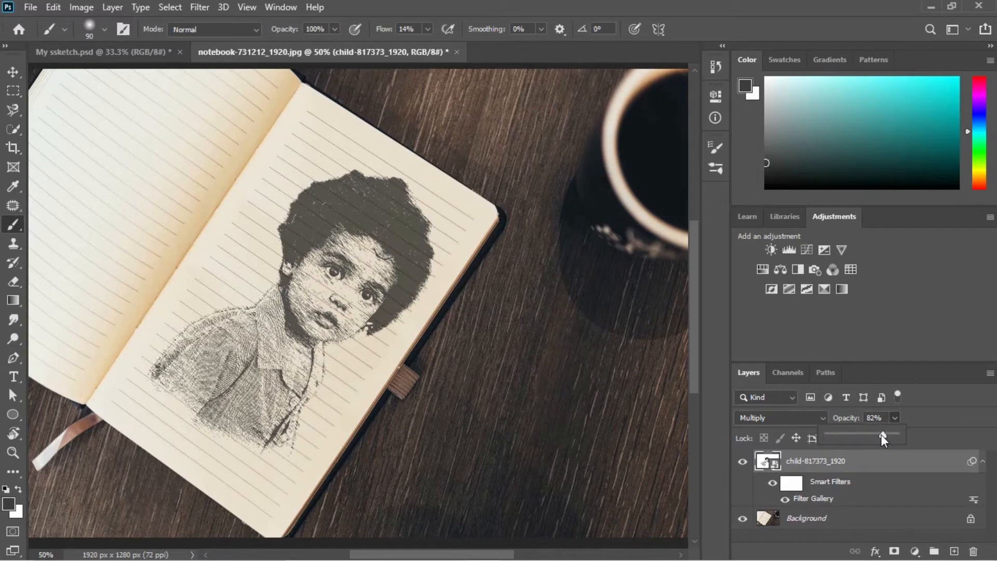
mouse_move(889, 434)
mouse_down()
mouse_move(879, 434)
mouse_move(896, 416)
mouse_up()
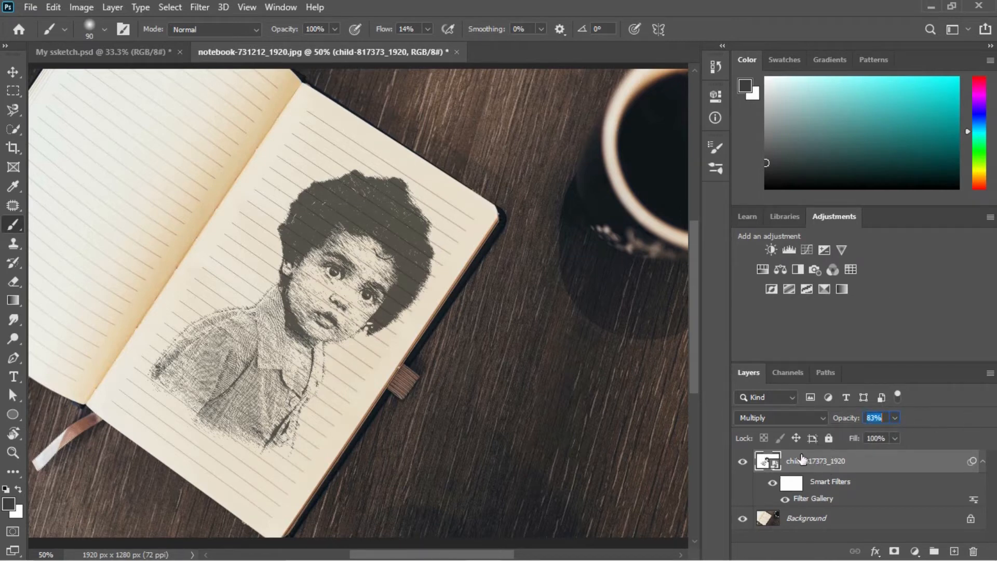
Apply a Gaussian Blur smart filter with a 0.4 pixel radius to the child-817373_1920 layer.
click(192, 7)
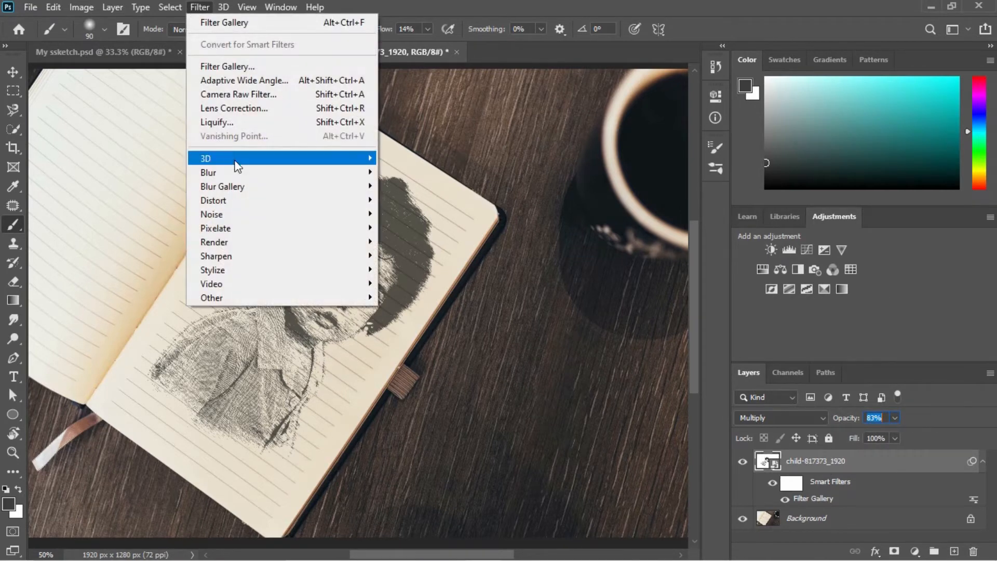
mouse_move(239, 173)
click(405, 227)
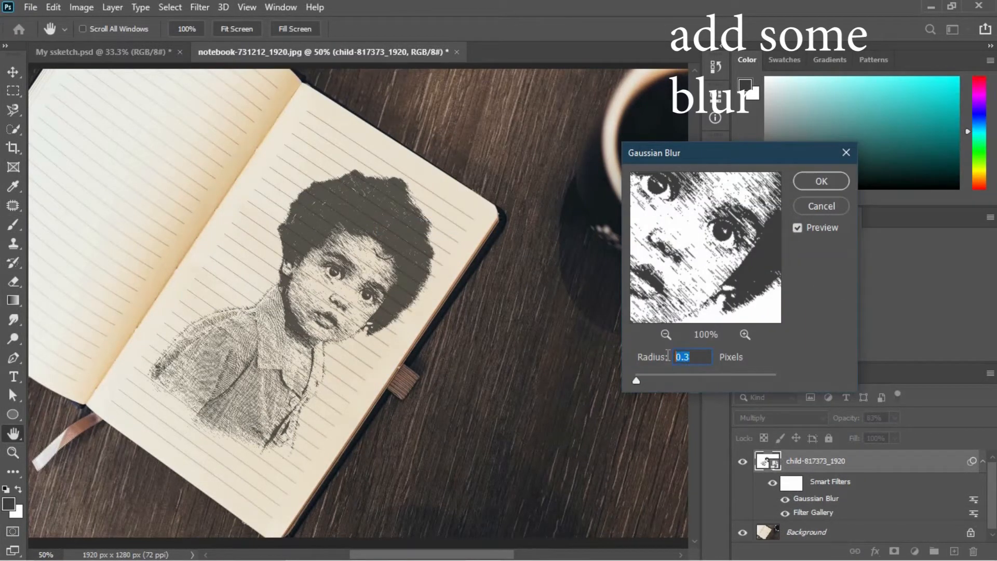
text(0.)
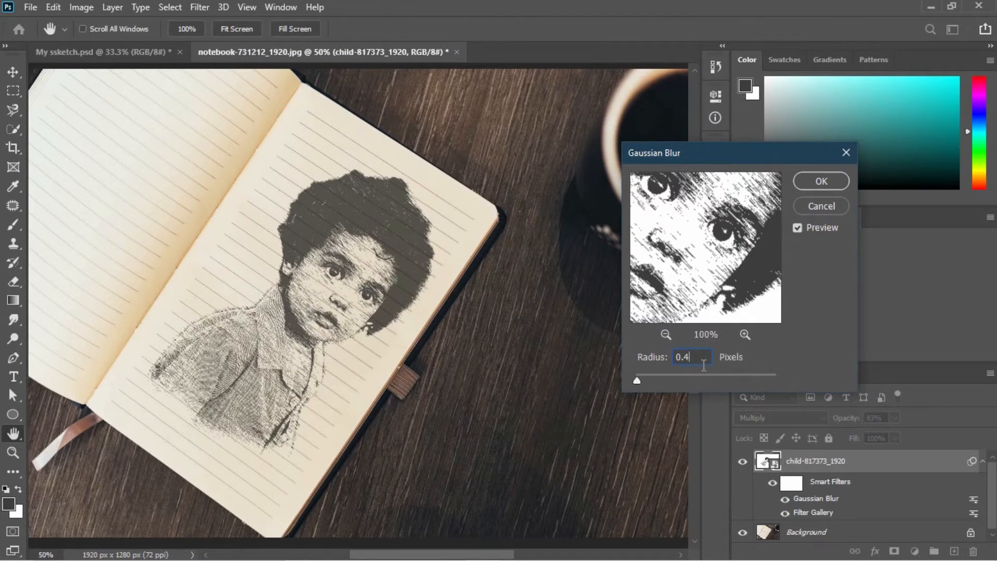
click(821, 181)
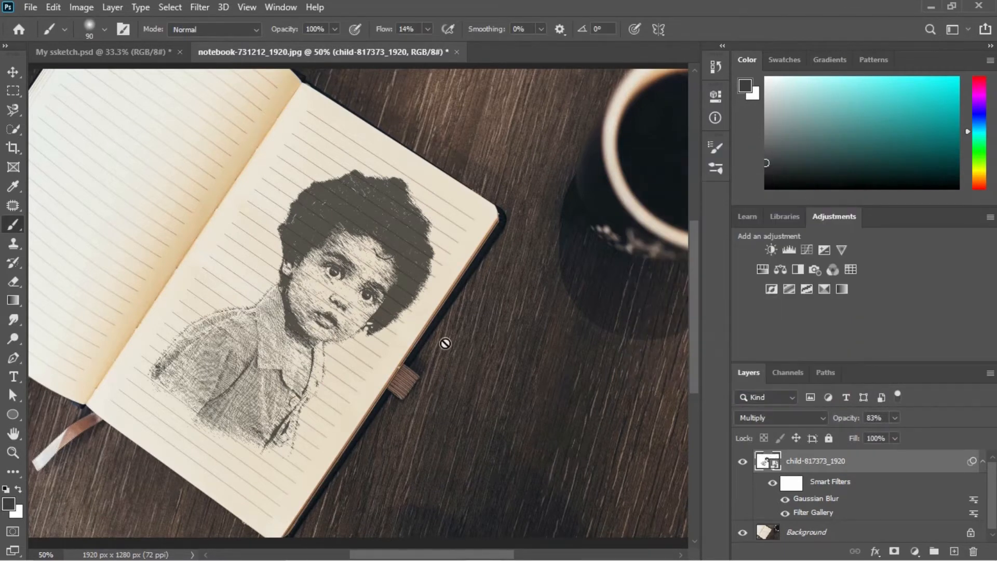
Add a new empty layer above the child-817373_1920 layer and clip it to that layer.
click(15, 72)
key(ctrl+plus)
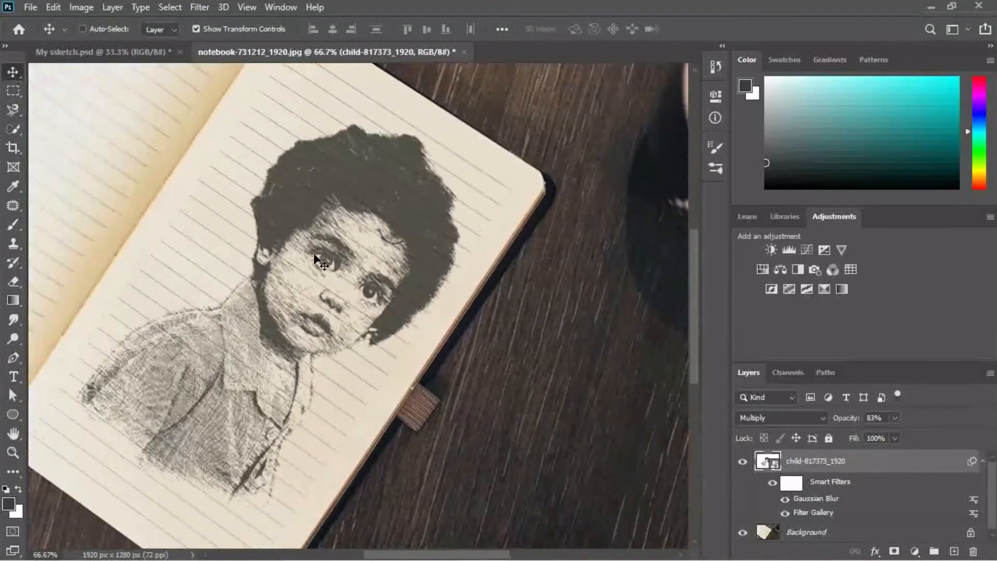
key(ctrl+minus)
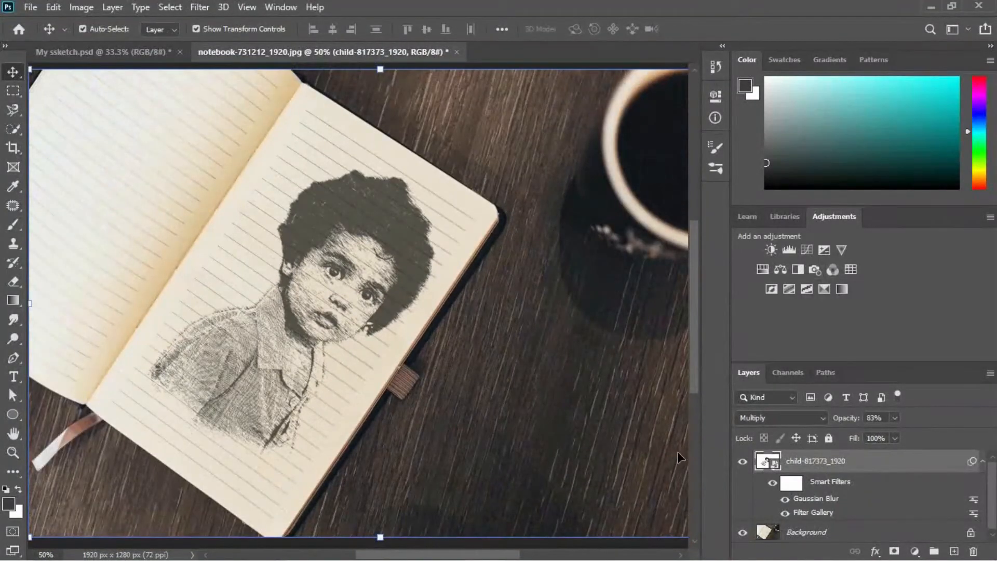
click(956, 551)
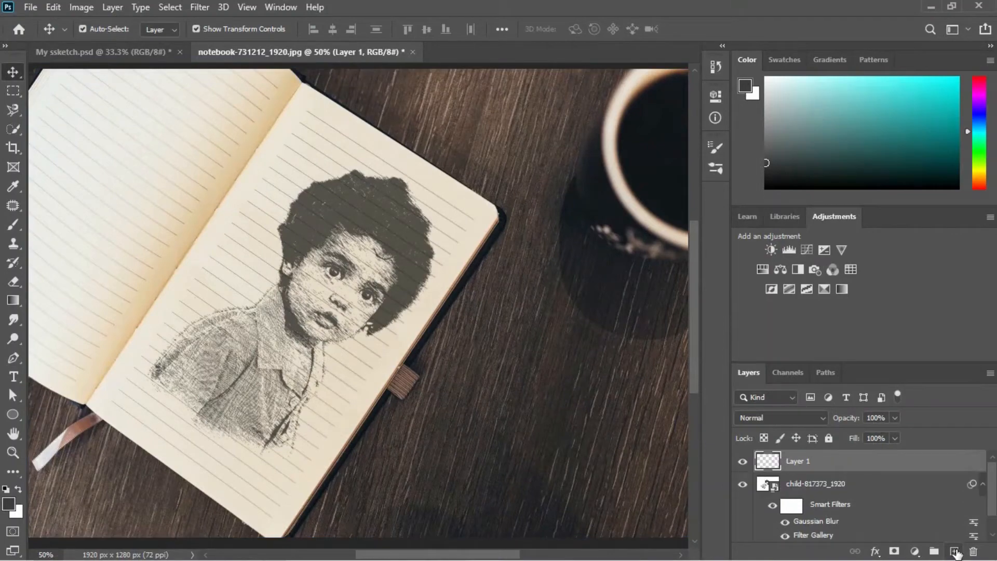
right_click(840, 457)
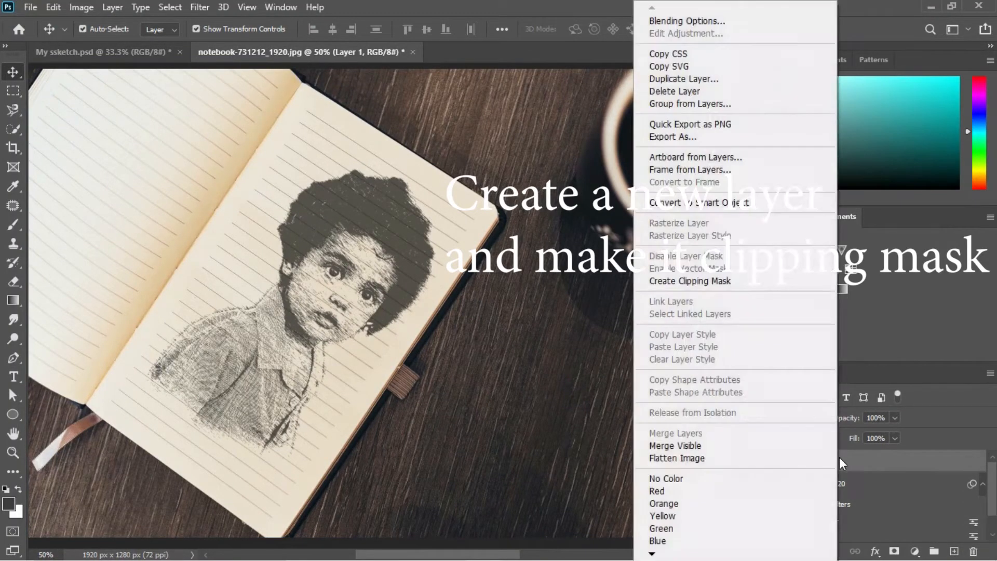
click(680, 281)
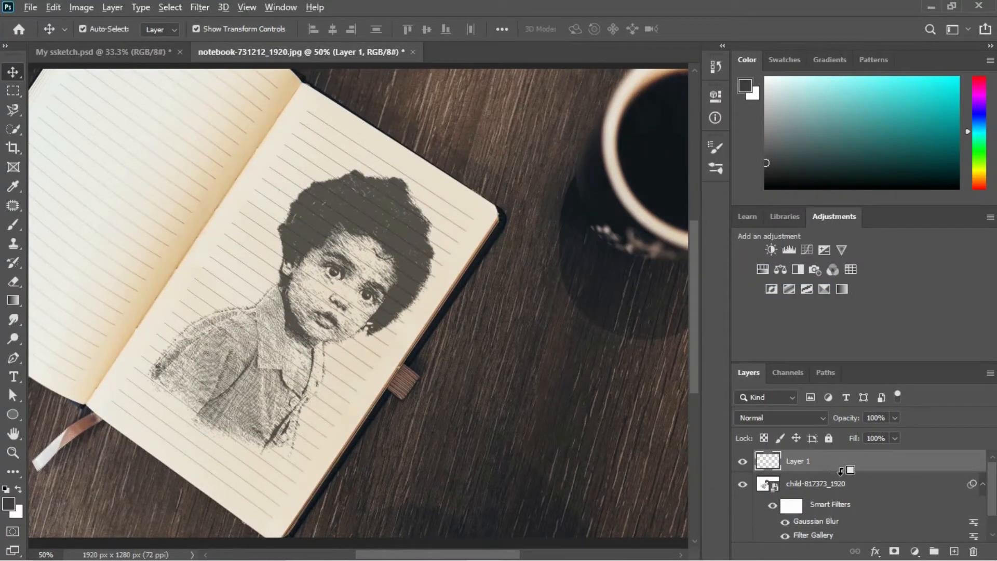
alt+click(841, 471)
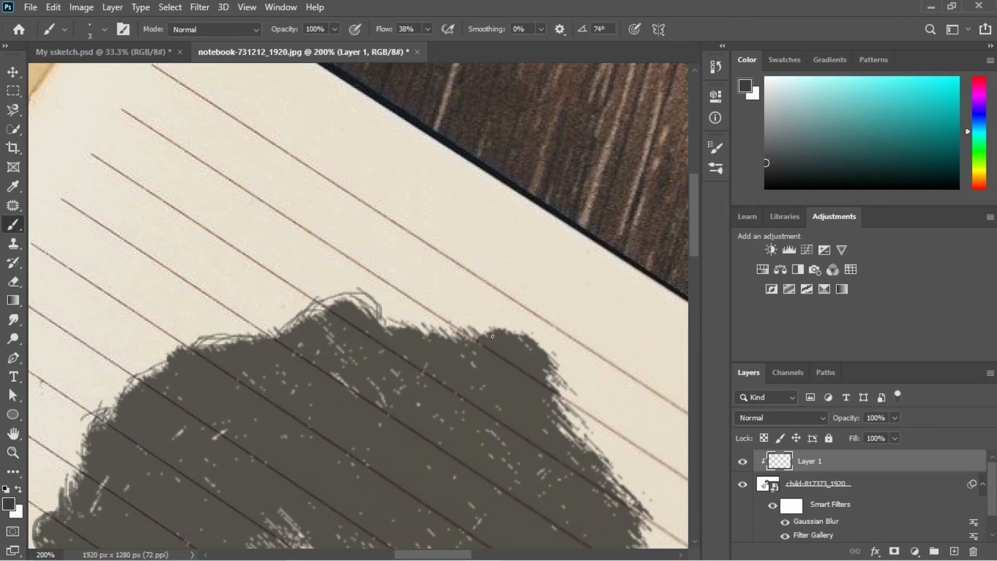
Draw thin, loose dark gray brush strokes along the outer right edge of the hair on Layer 1.
drag(542, 339, 566, 417)
drag(503, 422, 424, 331)
mouse_move(488, 314)
mouse_down()
mouse_move(506, 359)
mouse_move(492, 334)
mouse_up()
mouse_move(519, 439)
mouse_down()
mouse_move(444, 316)
mouse_move(500, 346)
mouse_move(476, 337)
mouse_move(486, 380)
mouse_up()
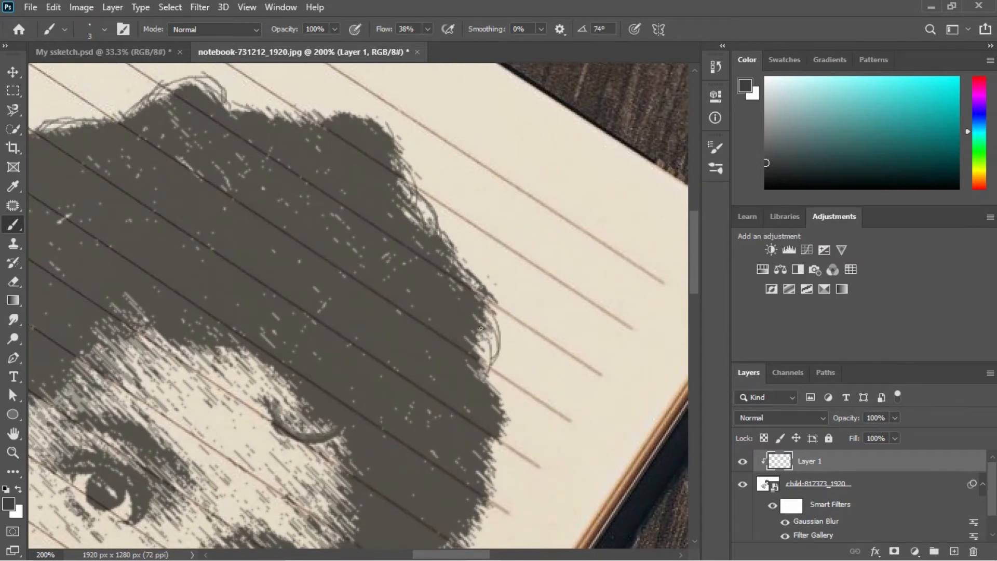
mouse_move(488, 343)
mouse_down()
mouse_move(488, 389)
mouse_move(490, 371)
mouse_up()
mouse_move(496, 301)
mouse_down()
mouse_move(489, 385)
mouse_move(498, 333)
mouse_up()
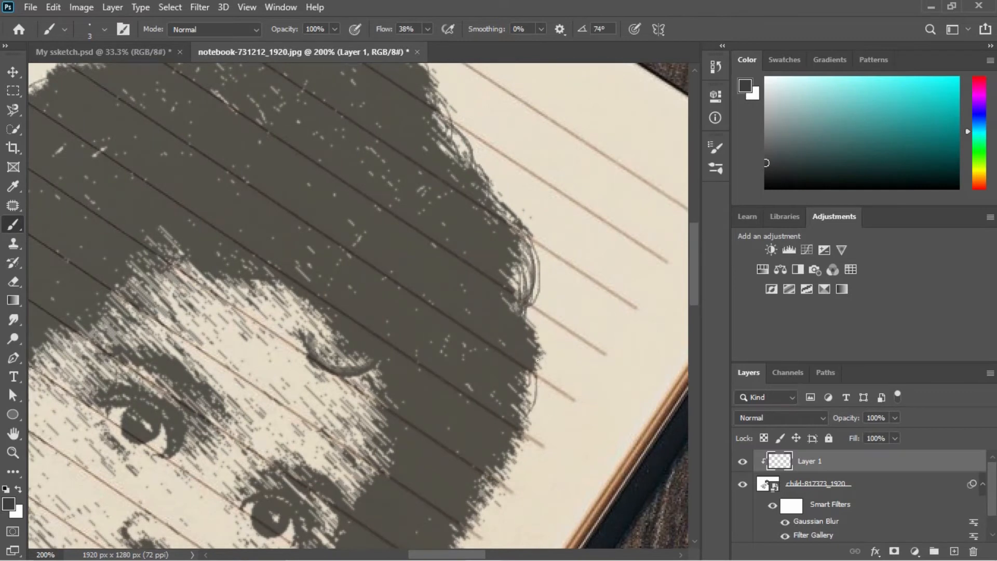
mouse_move(537, 360)
mouse_down()
mouse_move(524, 436)
mouse_move(529, 416)
mouse_up()
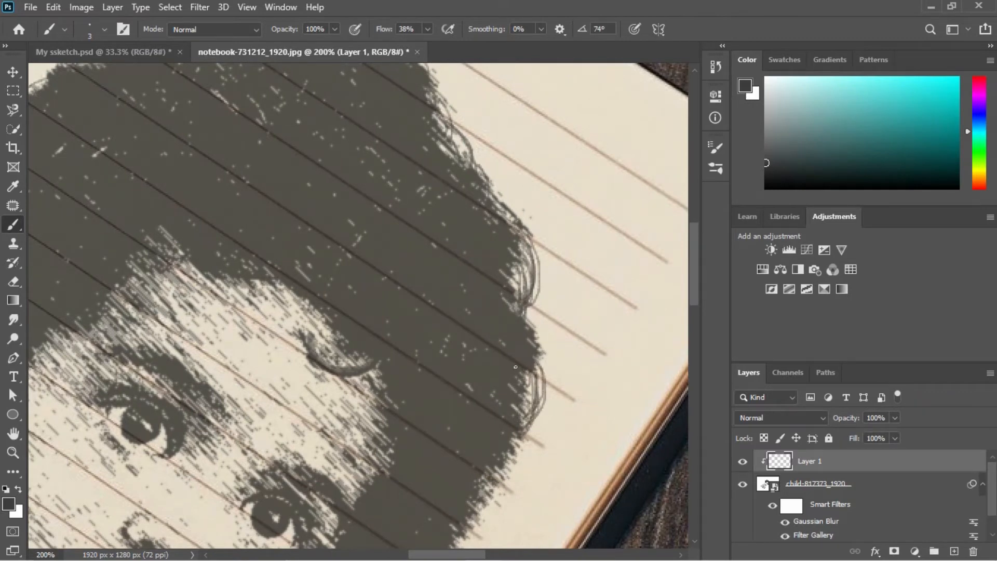
drag(531, 377, 523, 420)
Try fine curved strokes along the lower right edge of the hair, undoing the unwanted stroke.
scroll(478, 396, down, 3)
drag(501, 337, 488, 403)
drag(500, 358, 485, 403)
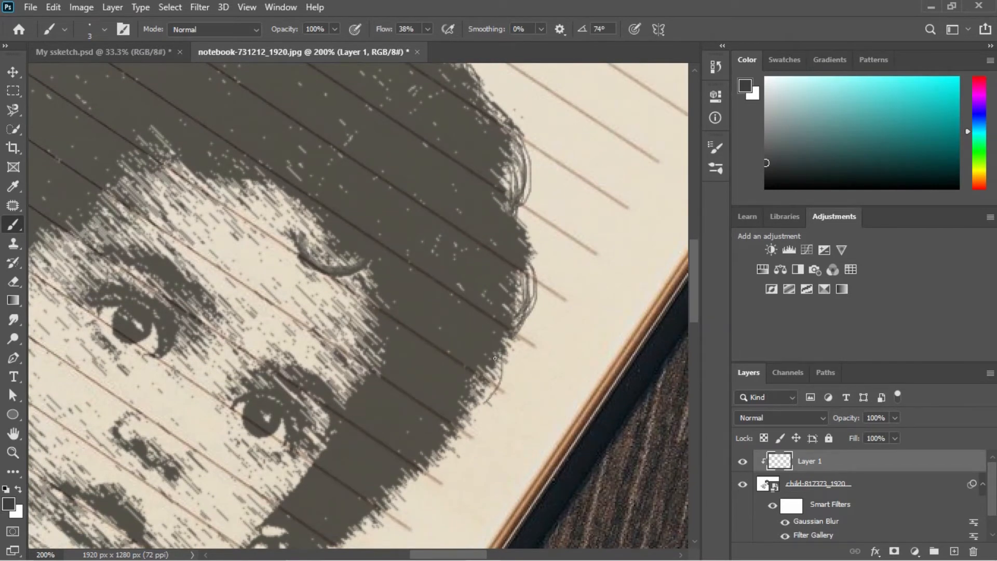
key(ctrl+z)
scroll(475, 382, down, 2)
scroll(498, 373, left, 2)
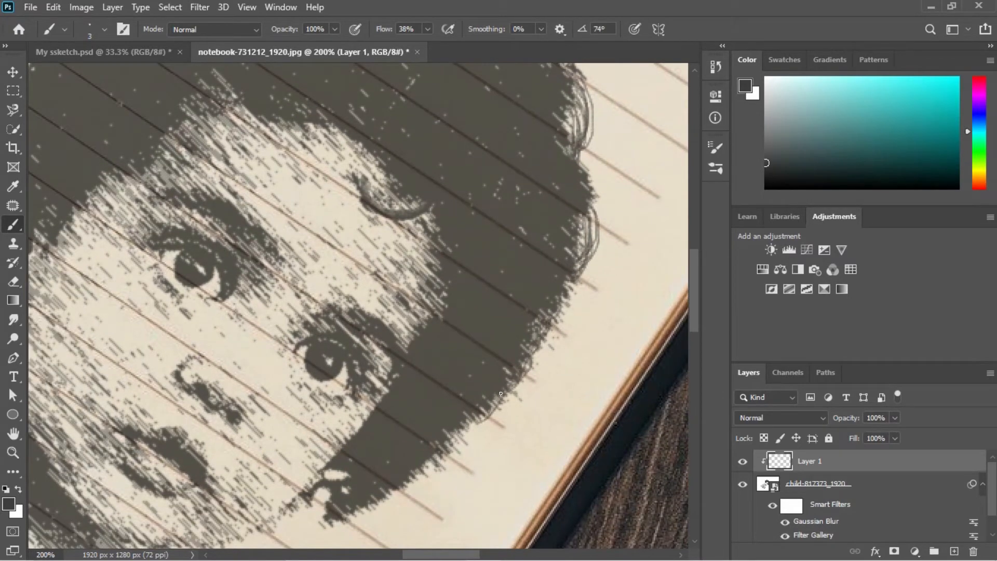
drag(432, 450, 413, 460)
scroll(364, 455, down, 2)
scroll(478, 441, left, 4)
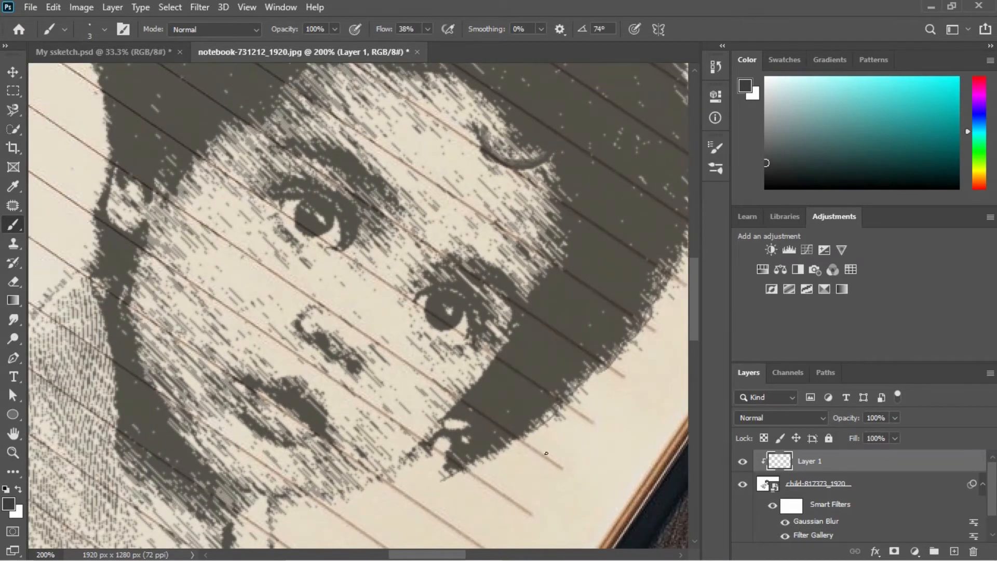
Hide the Gaussian Blur and Filter Gallery effects to examine the original eye up close, and show both filters again.
click(786, 521)
click(786, 535)
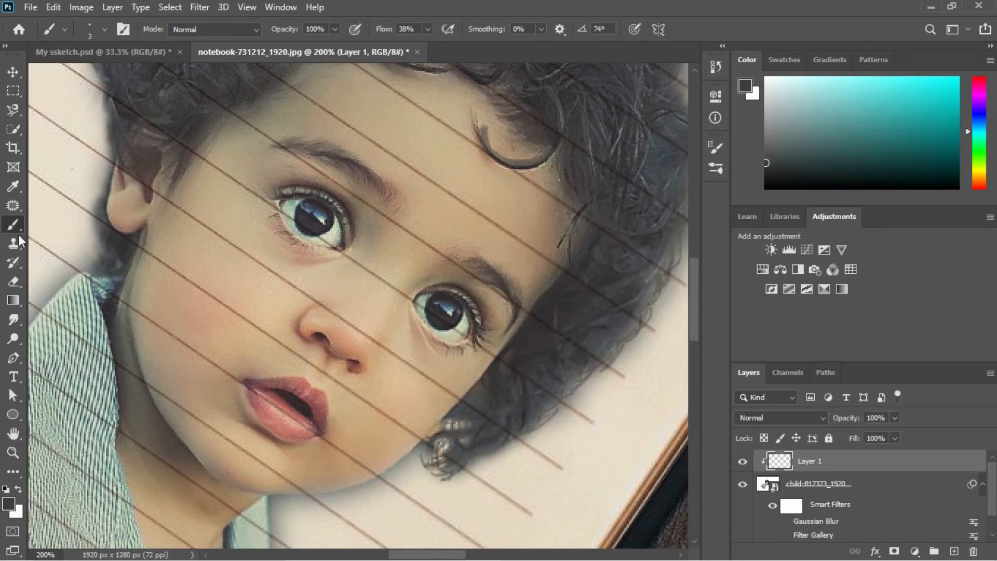
key(ctrl+plus)
drag(218, 231, 385, 471)
click(785, 535)
click(784, 521)
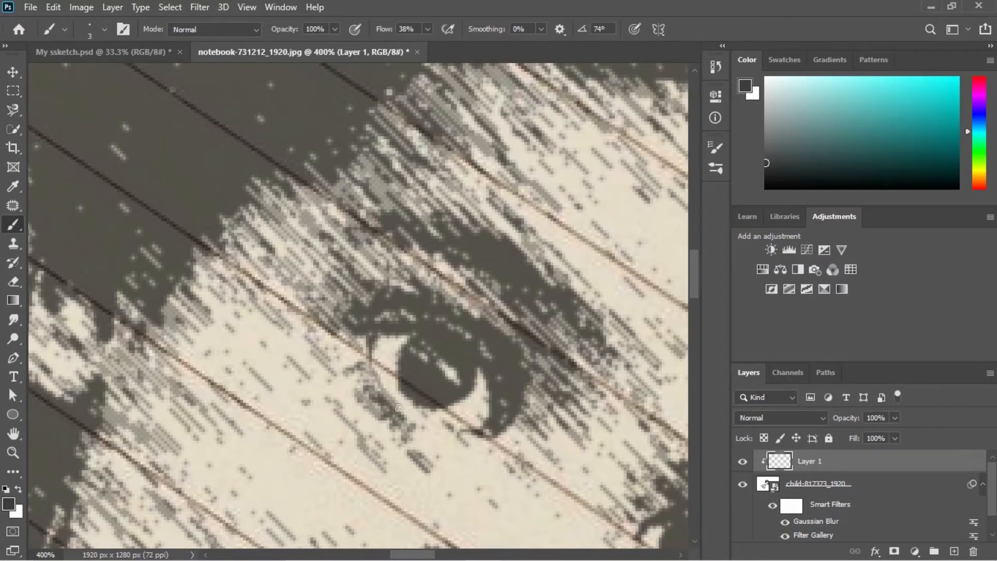
Outline the lower eyelids of both eyes with thin dark gray brush strokes on Layer 1.
mouse_move(409, 417)
mouse_down()
mouse_move(484, 429)
mouse_move(430, 429)
mouse_move(389, 398)
mouse_up()
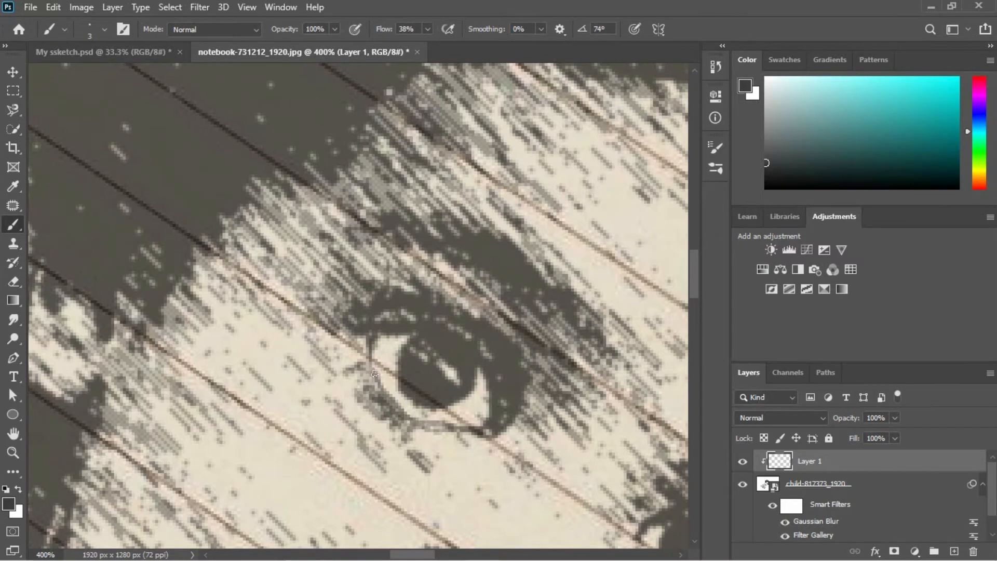
drag(508, 411, 190, 219)
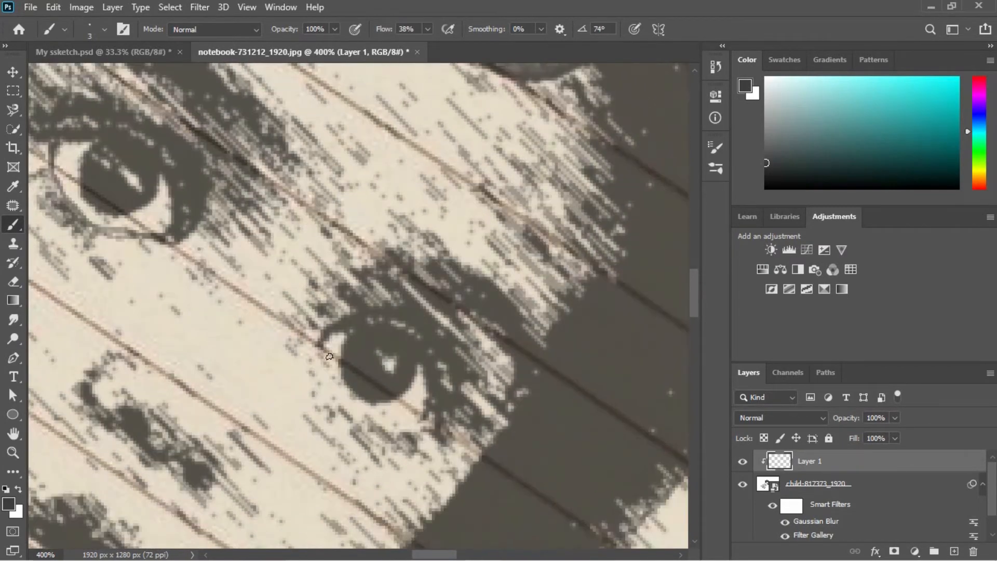
mouse_move(321, 350)
mouse_down()
mouse_move(347, 392)
mouse_move(424, 423)
mouse_up()
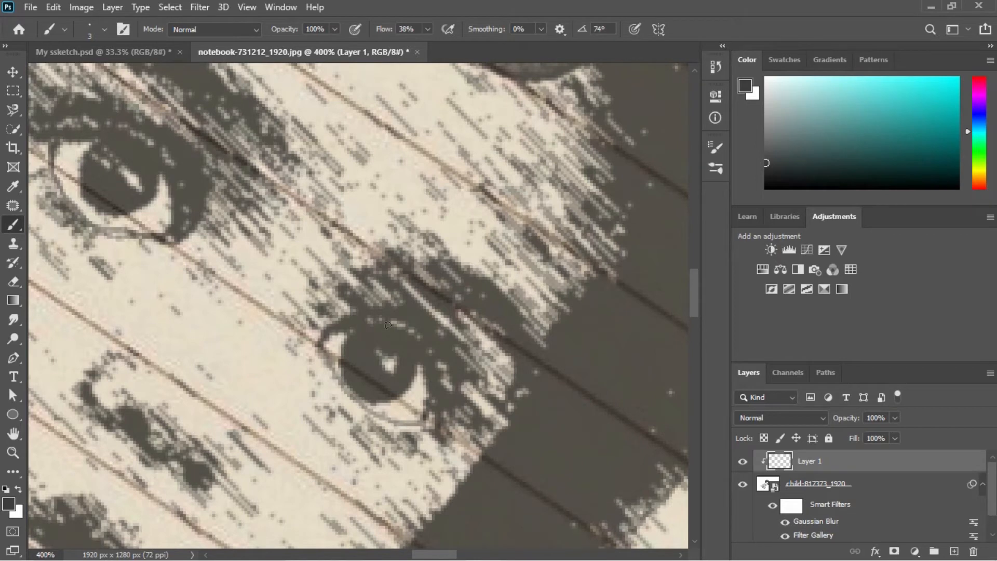
Set the brush flow to 62% and fill in both eyebrows with dark gray strokes.
scroll(398, 328, up, 3)
scroll(399, 328, left, 6)
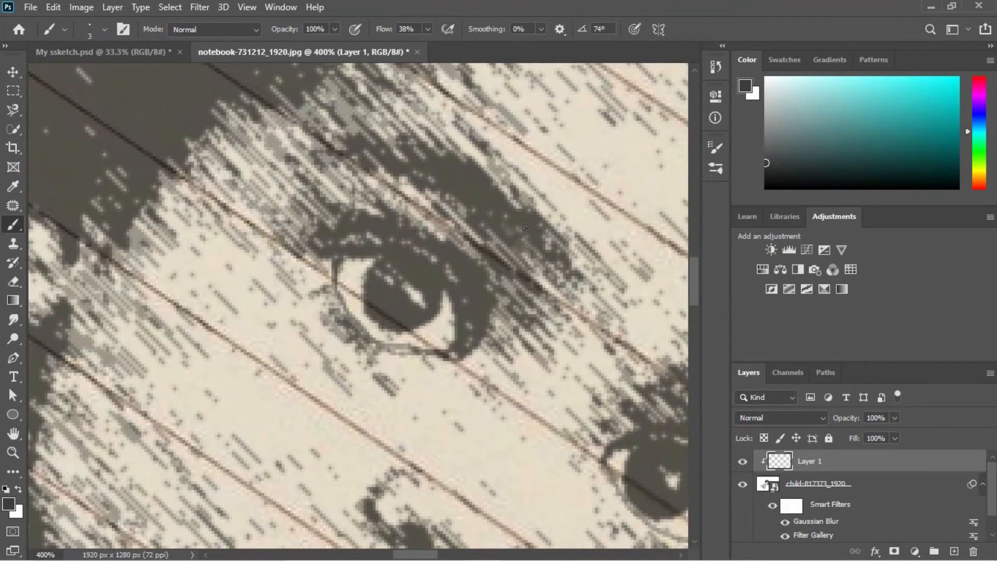
click(428, 29)
click(493, 243)
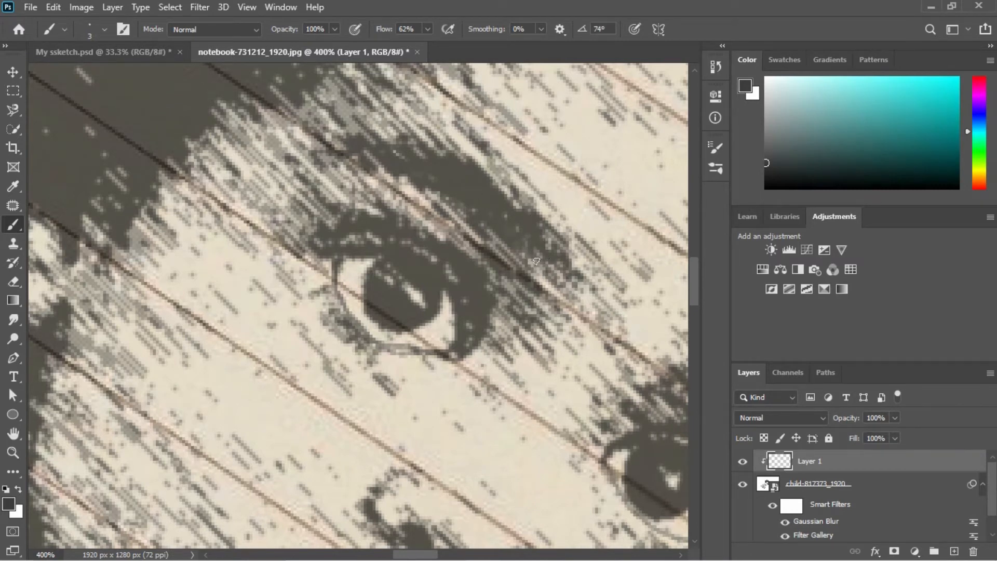
mouse_move(536, 261)
mouse_down()
mouse_move(546, 262)
mouse_move(549, 234)
mouse_move(524, 273)
mouse_move(536, 221)
mouse_up()
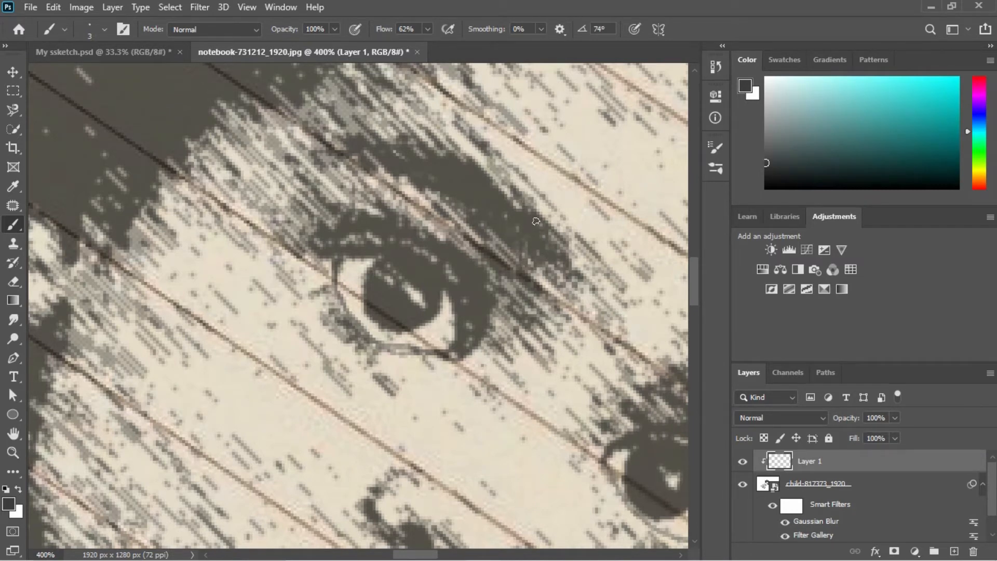
drag(540, 331, 387, 245)
mouse_move(536, 291)
mouse_down()
mouse_move(590, 309)
mouse_move(620, 306)
mouse_move(546, 295)
mouse_move(563, 308)
mouse_up()
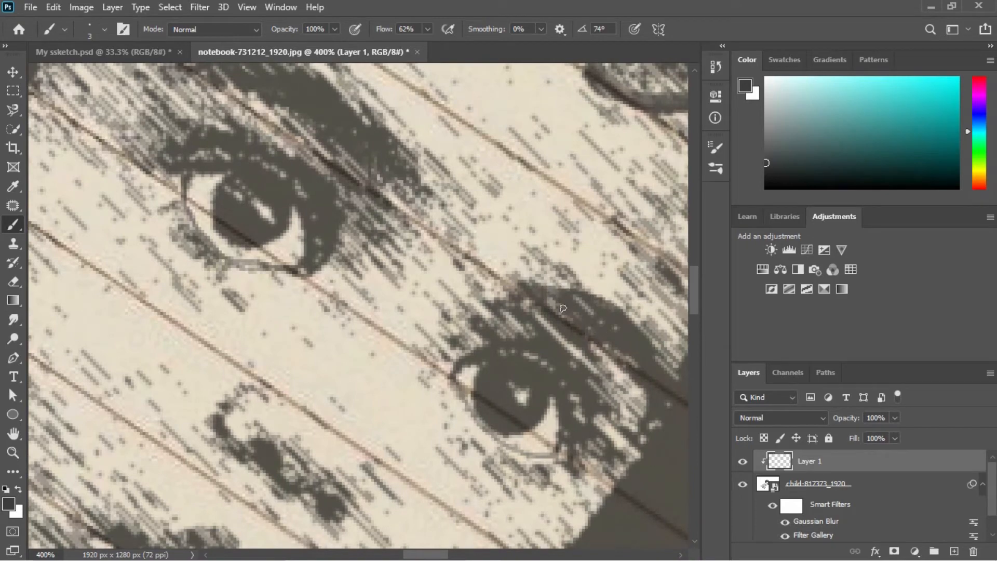
drag(620, 328, 641, 368)
Trace the nostril contours and the upper edge of the upper lip with the dark gray brush.
drag(396, 359, 528, 256)
mouse_move(429, 277)
mouse_down()
mouse_move(560, 303)
mouse_move(487, 336)
mouse_up()
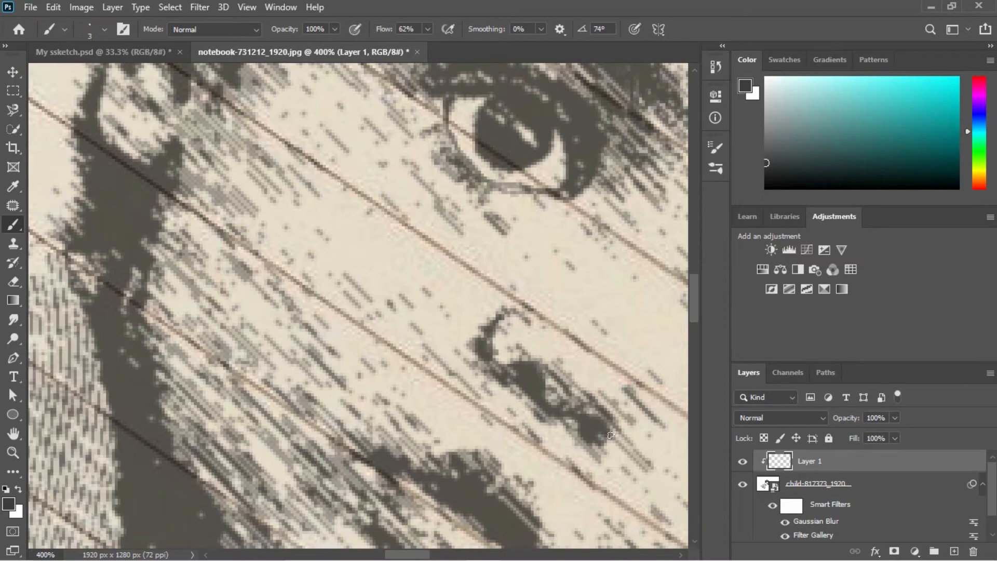
drag(454, 418, 469, 335)
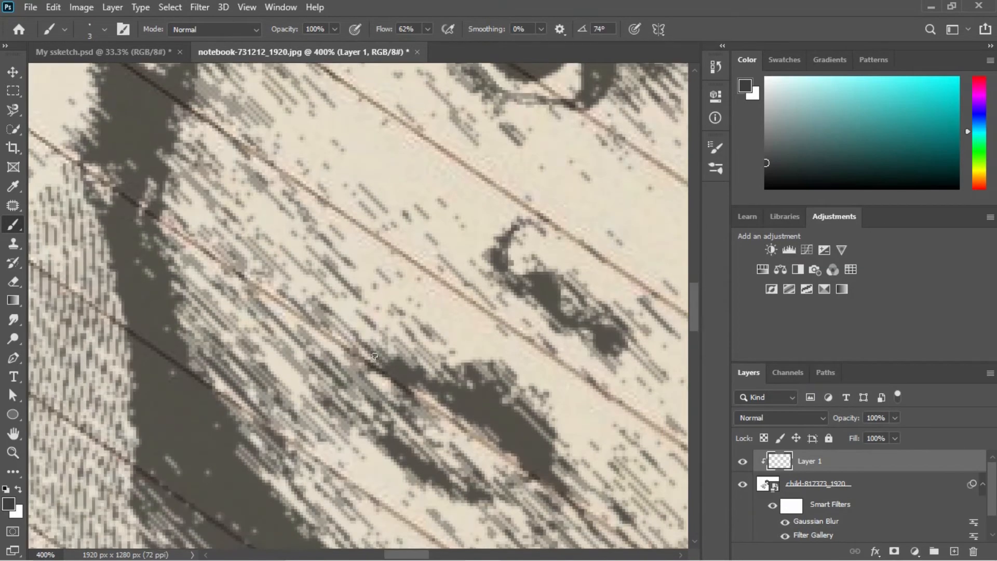
mouse_move(379, 367)
mouse_down()
mouse_move(505, 363)
mouse_move(555, 418)
mouse_up()
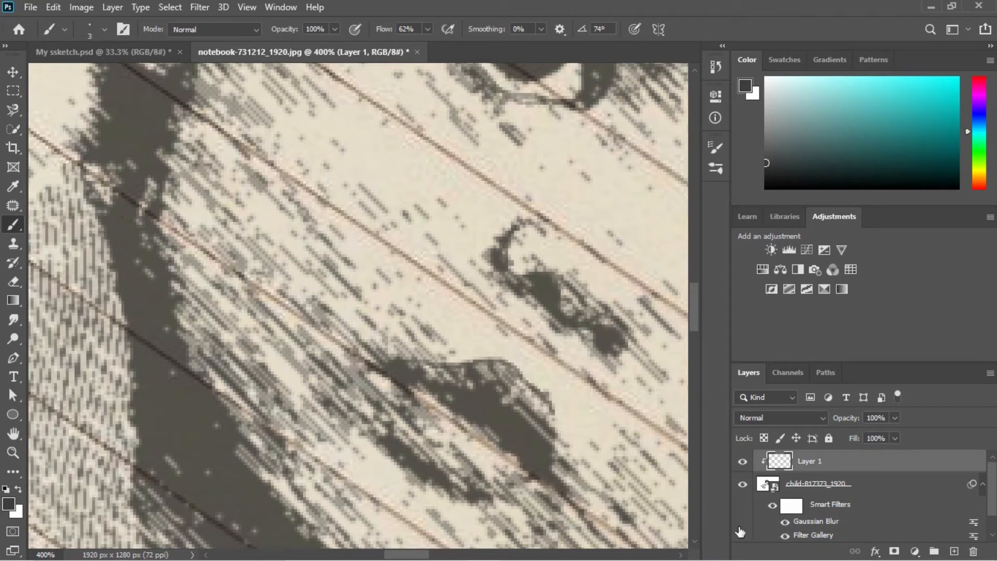
Hide the smart filters and trace the remaining lip outline over the original photo on Layer 1.
click(785, 534)
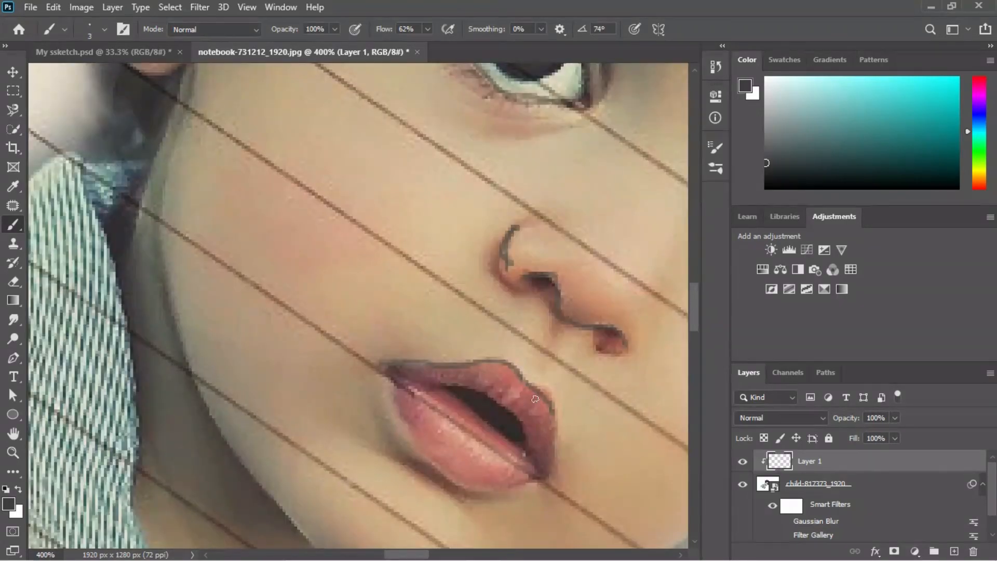
drag(546, 394, 550, 472)
mouse_move(387, 372)
mouse_down()
mouse_move(402, 427)
mouse_move(449, 477)
mouse_move(486, 490)
mouse_move(544, 479)
mouse_up()
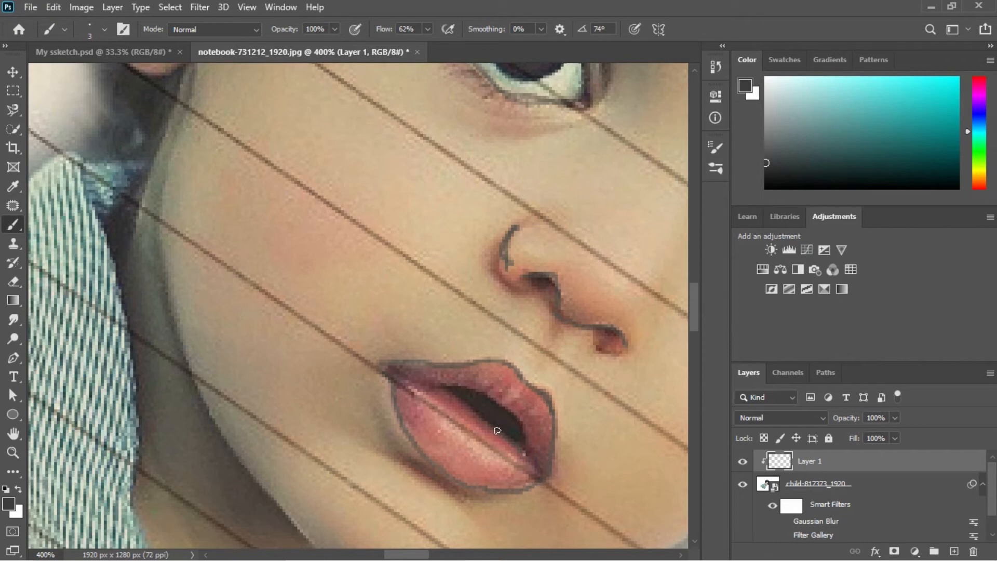
key(ctrl+minus)
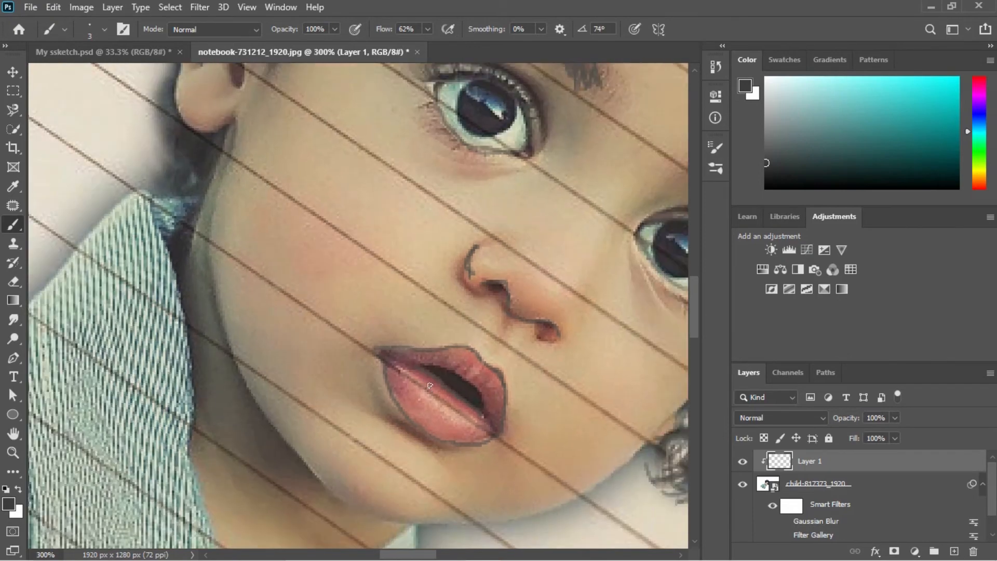
Trace the cheek and jaw contour from below the ear toward the chin and stroke the collar's upper edge on Layer 1.
drag(297, 321, 410, 274)
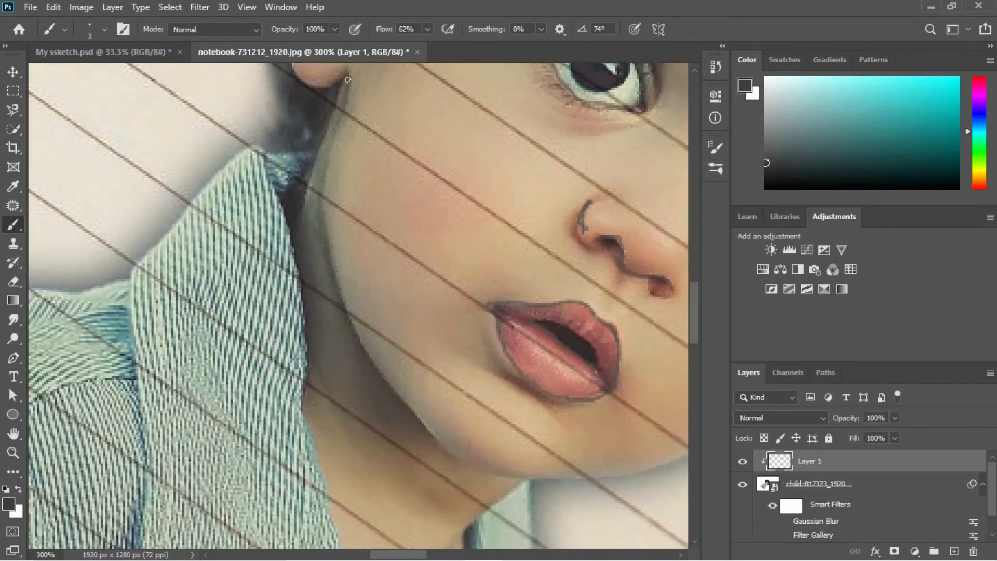
mouse_move(348, 80)
mouse_down()
mouse_move(324, 186)
mouse_move(331, 232)
mouse_up()
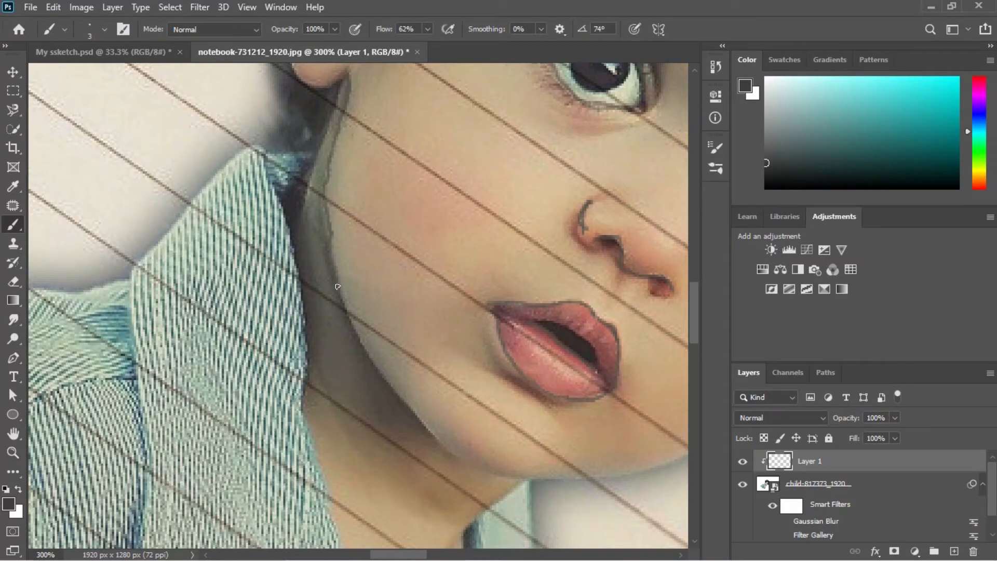
drag(349, 318, 436, 434)
mouse_move(304, 152)
mouse_down()
mouse_move(268, 156)
mouse_move(252, 145)
mouse_move(134, 270)
mouse_up()
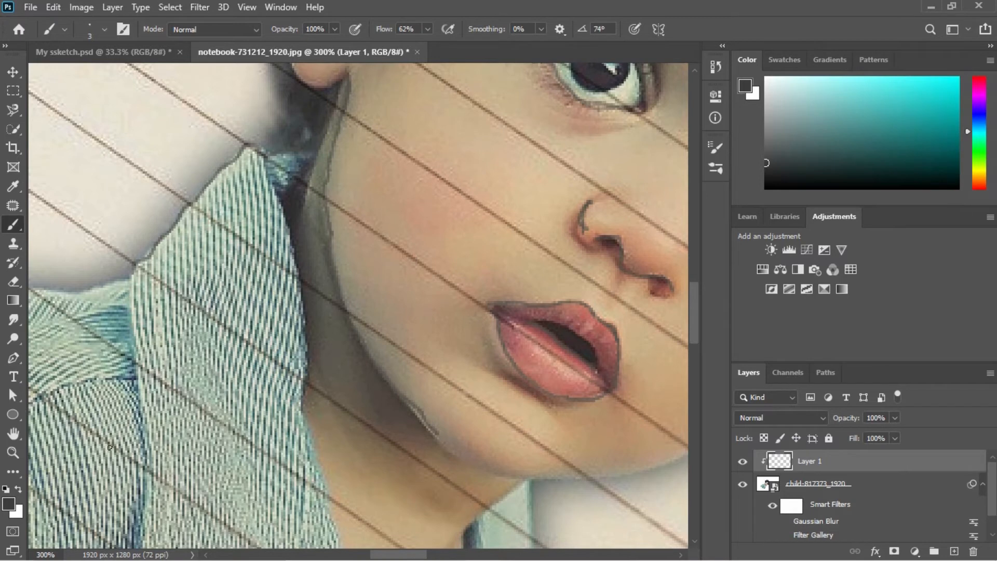
Set the brush flow to 93%, pick a darker gray, and trace the collar edge that runs along the neck.
scroll(141, 390, down, 1)
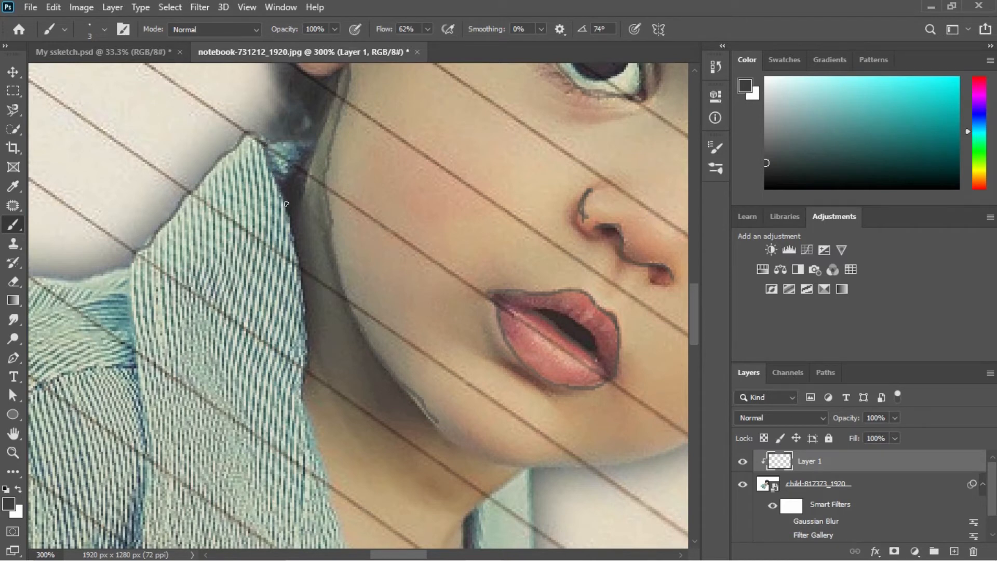
click(427, 29)
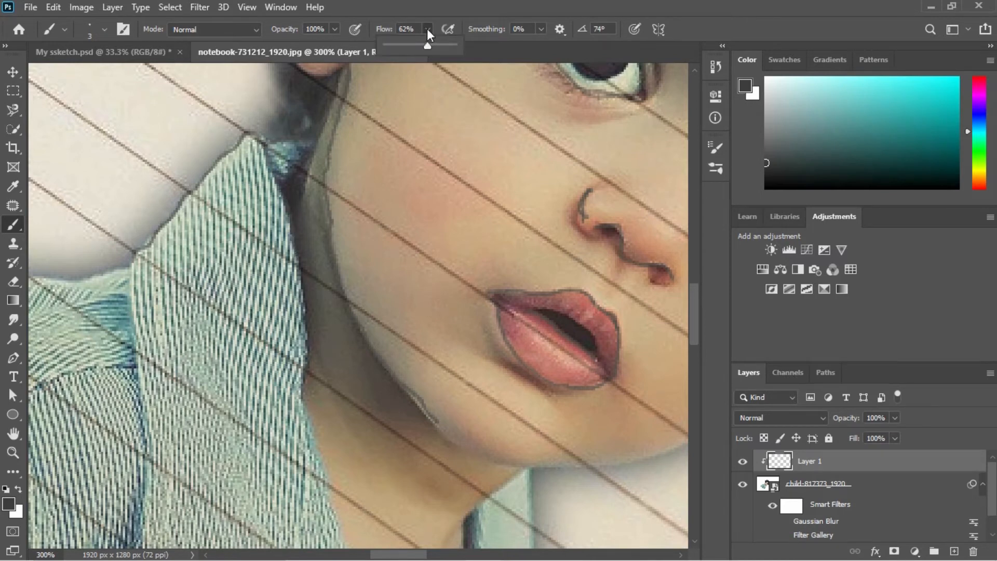
click(7, 506)
drag(614, 318, 611, 321)
click(943, 157)
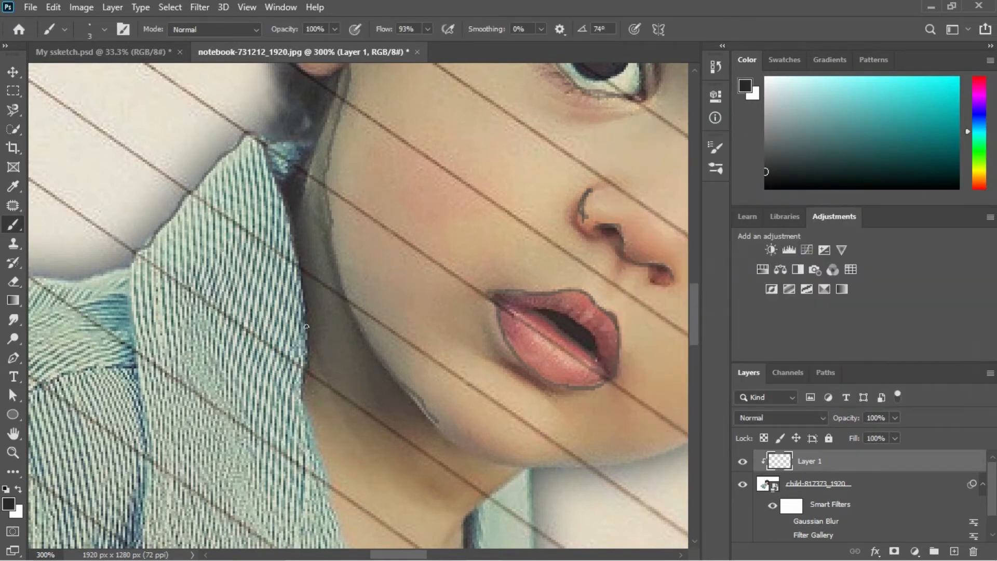
mouse_move(306, 330)
mouse_down()
mouse_move(303, 400)
mouse_move(317, 441)
mouse_up()
drag(268, 167, 298, 294)
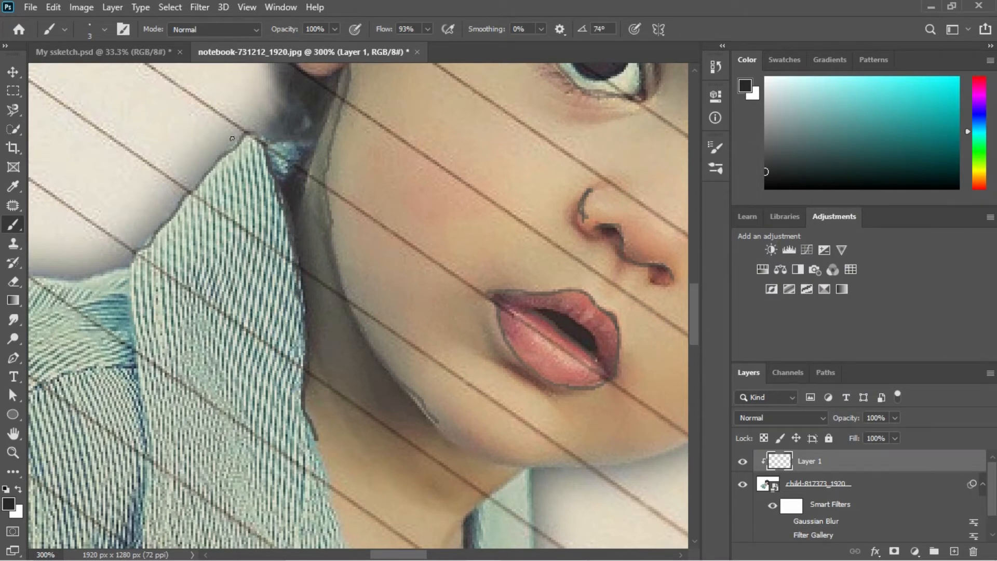
Outline the collar's outer side, lower hem and pointed tip, and complete its edge along the neck.
mouse_move(241, 141)
mouse_down()
mouse_move(133, 257)
mouse_move(264, 165)
mouse_move(208, 147)
mouse_move(222, 363)
mouse_move(215, 514)
mouse_up()
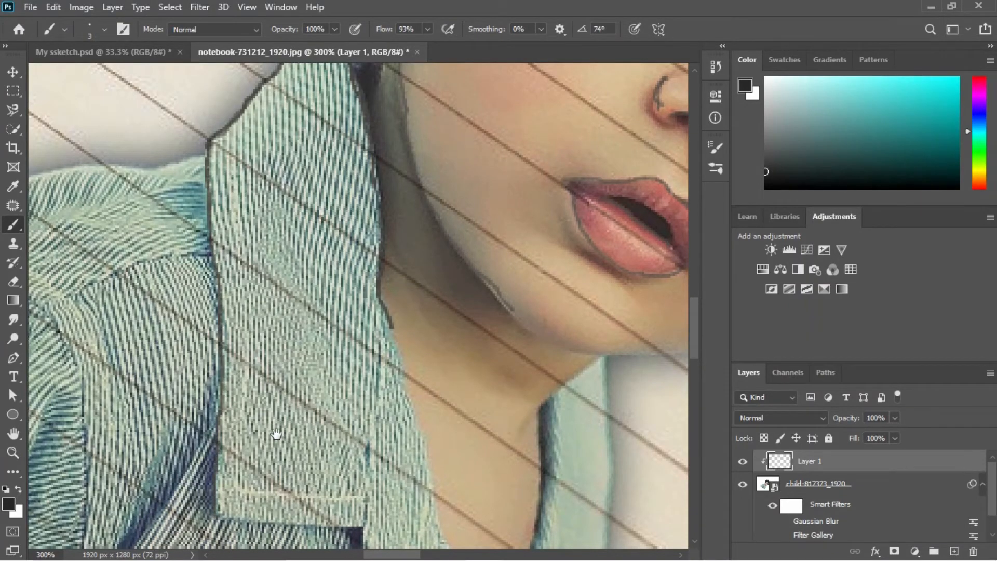
scroll(217, 363, down, 3)
mouse_move(185, 395)
mouse_down()
mouse_move(333, 409)
mouse_move(340, 465)
mouse_move(387, 518)
mouse_move(406, 475)
mouse_move(408, 410)
mouse_up()
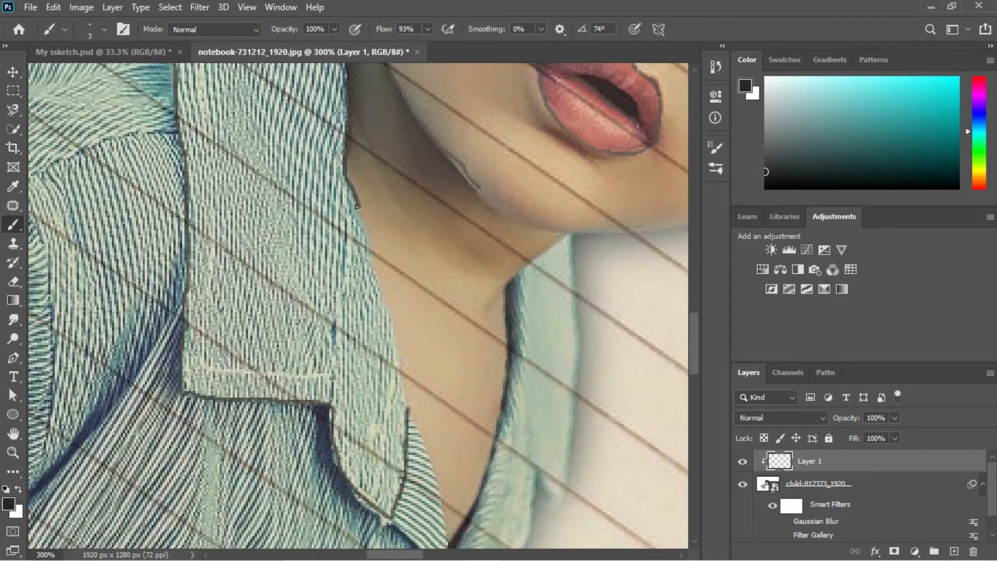
drag(357, 207, 408, 411)
Show the Gaussian Blur and Filter Gallery effects and examine the outlined collar on the whole portrait.
click(785, 521)
click(785, 534)
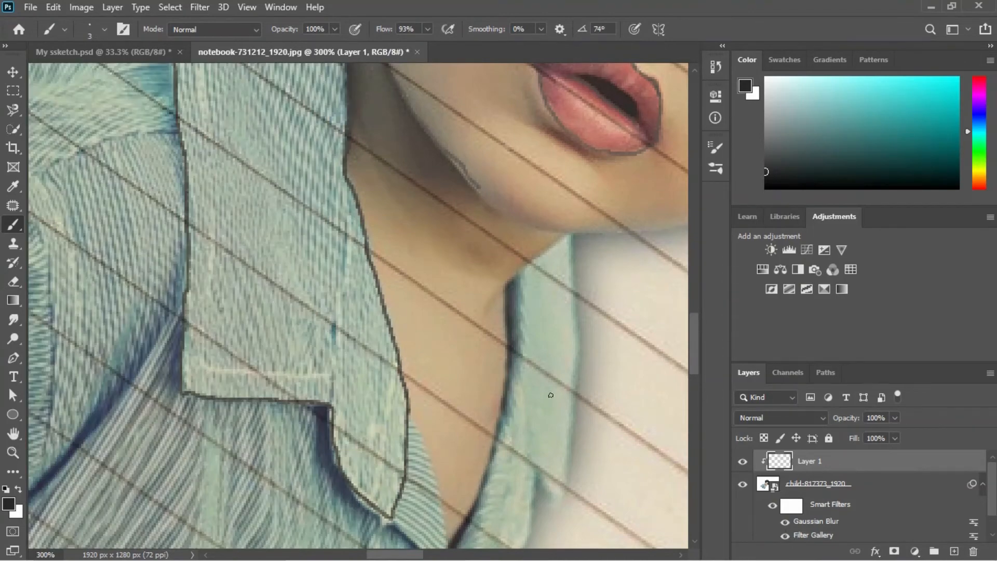
scroll(319, 240, up, 3)
scroll(319, 241, up, 3)
key(ctrl+minus)
key(ctrl+minus)
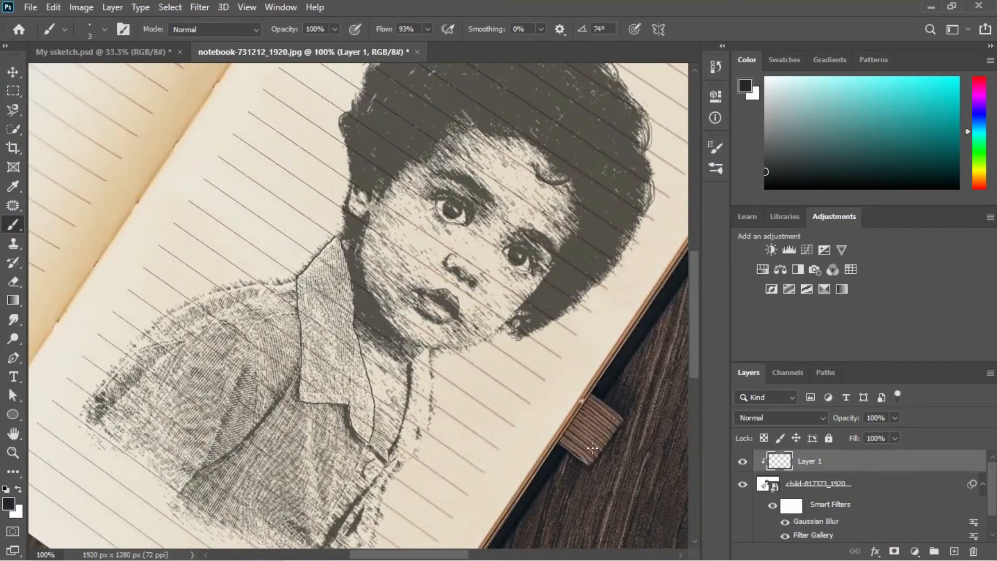
Hide both smart filters, set the brush to size 2 and 65% flow, and draw thin lengthwise lines on the collar fabric.
click(785, 522)
click(785, 535)
key(ctrl+plus)
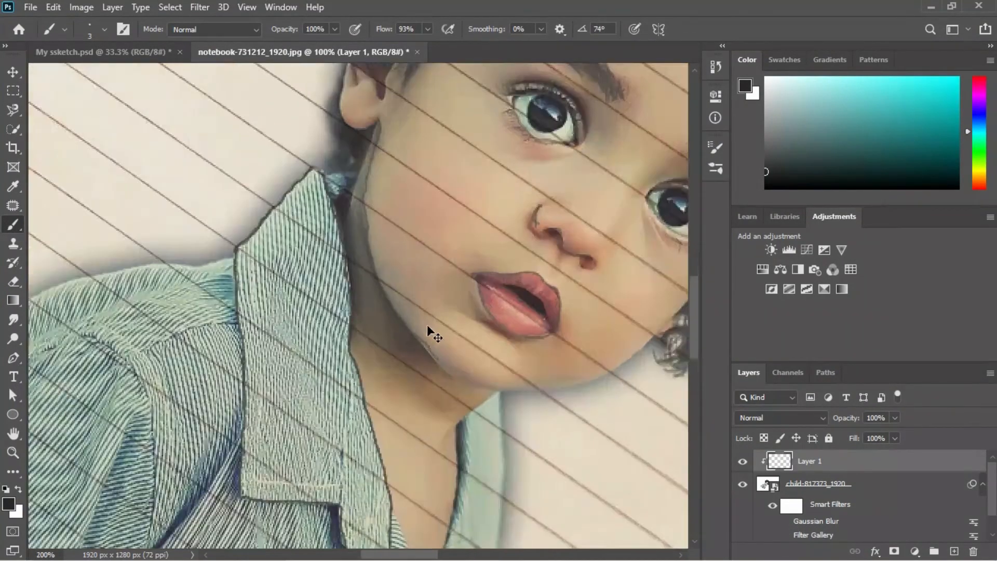
key(ctrl+plus)
click(427, 29)
drag(372, 348, 237, 154)
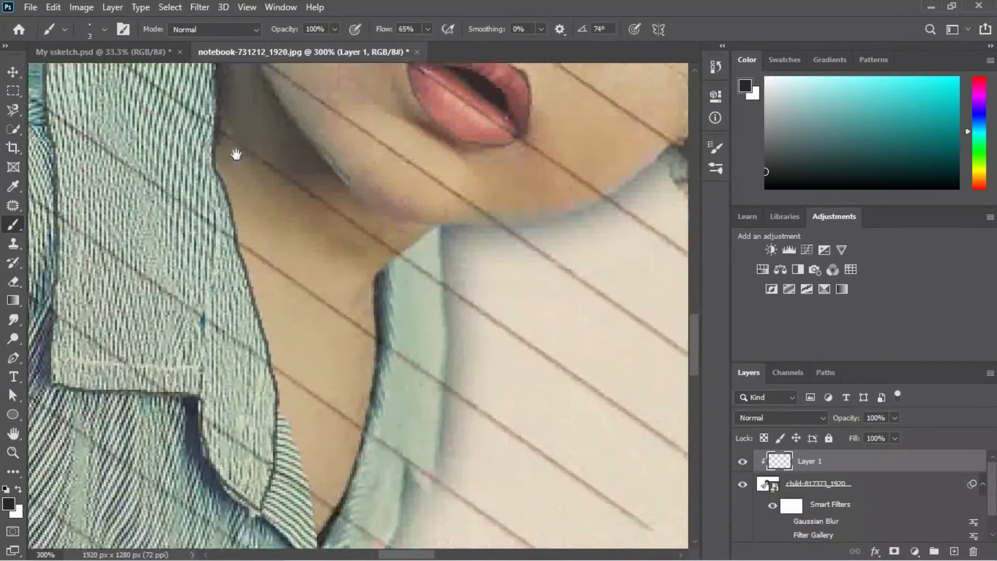
drag(281, 342, 227, 198)
drag(149, 167, 295, 323)
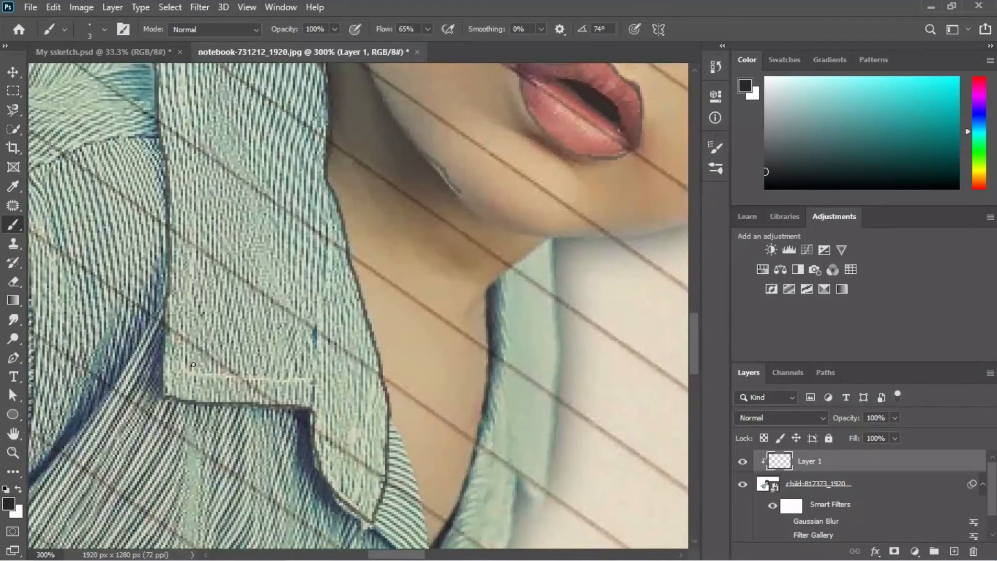
drag(181, 384, 223, 448)
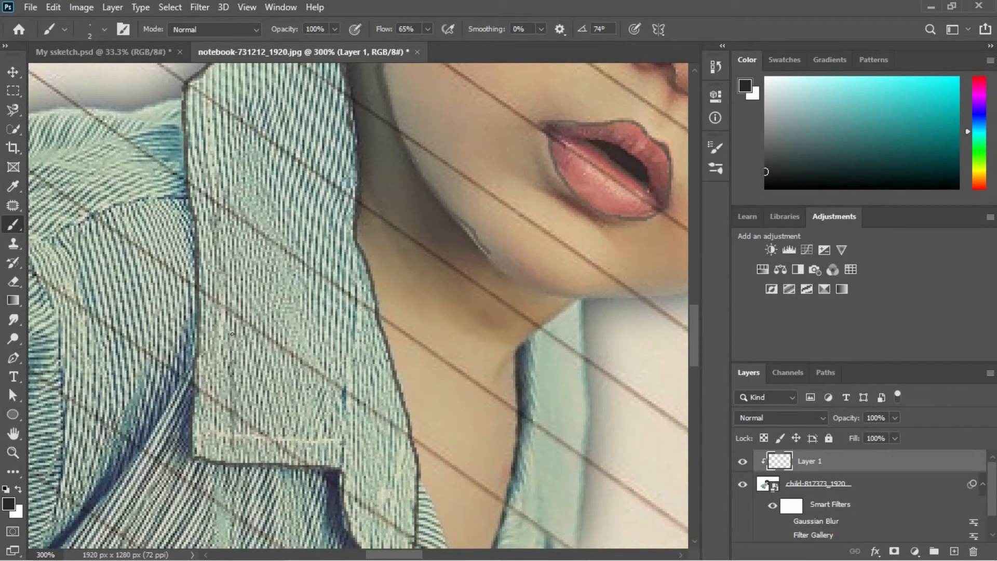
drag(227, 114, 238, 435)
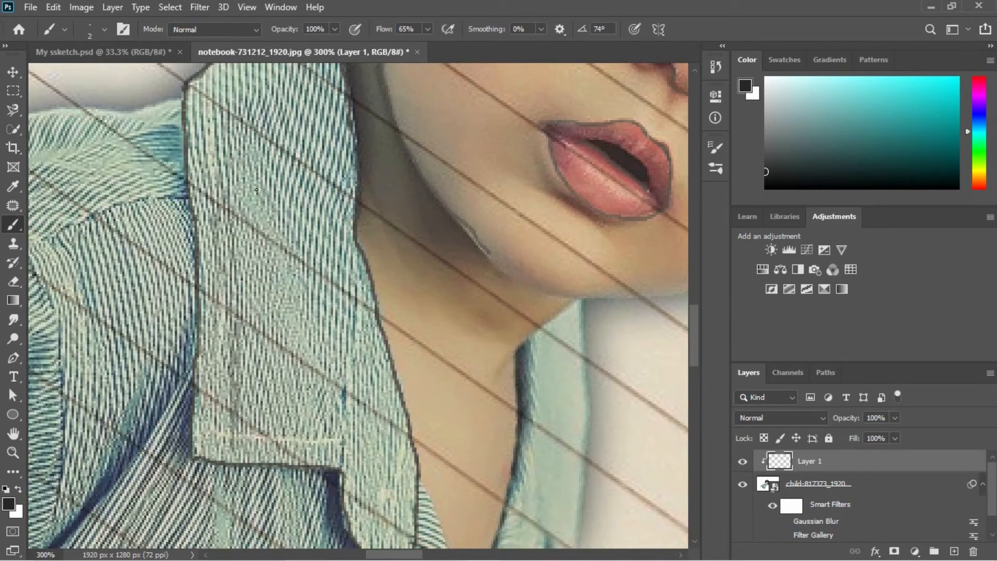
drag(363, 390, 292, 216)
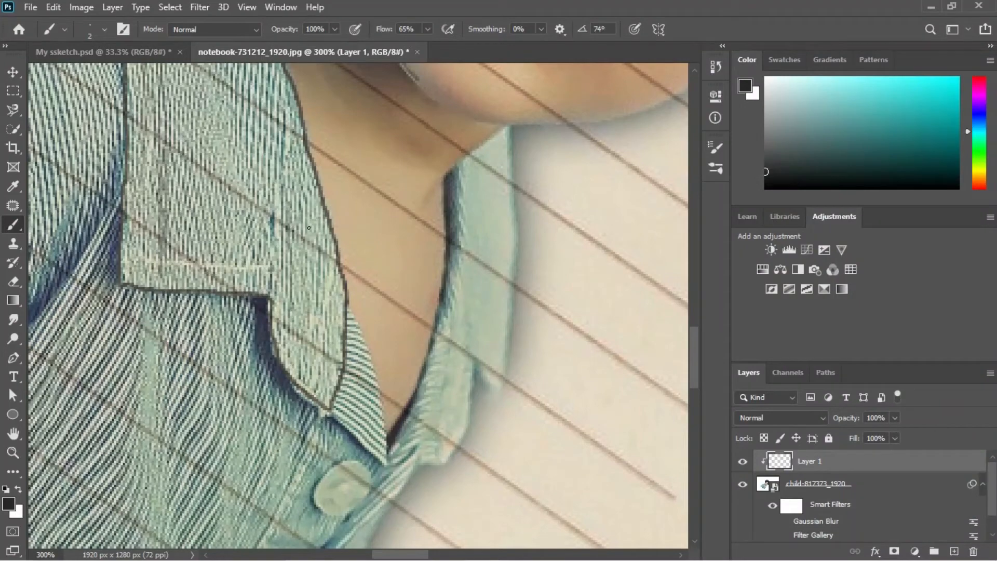
drag(311, 239, 322, 358)
drag(329, 315, 329, 369)
Show both smart filters, set the brush flow to 82%, and outline the striped inner fabric beside the collar tip.
click(784, 521)
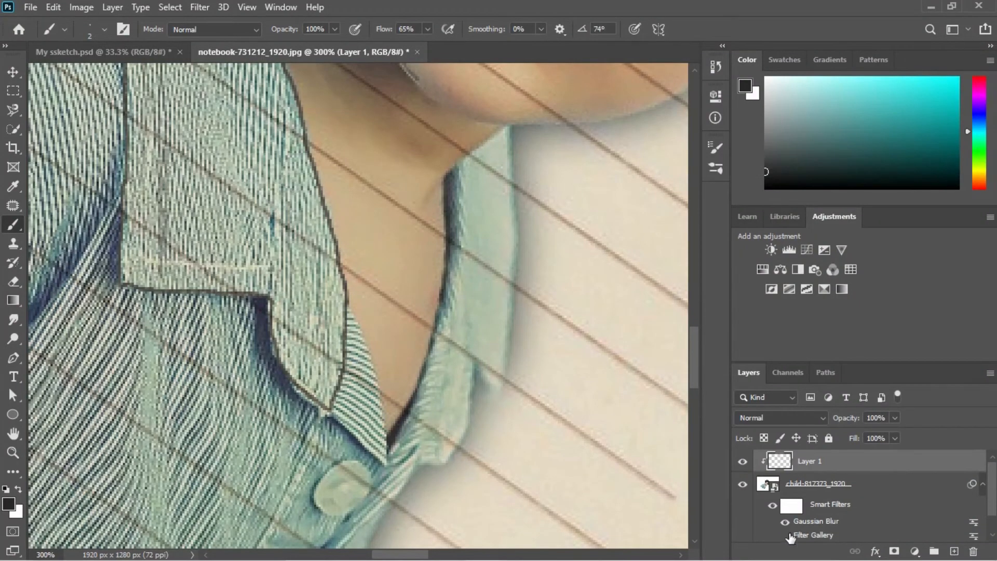
click(786, 536)
scroll(488, 270, up, 3)
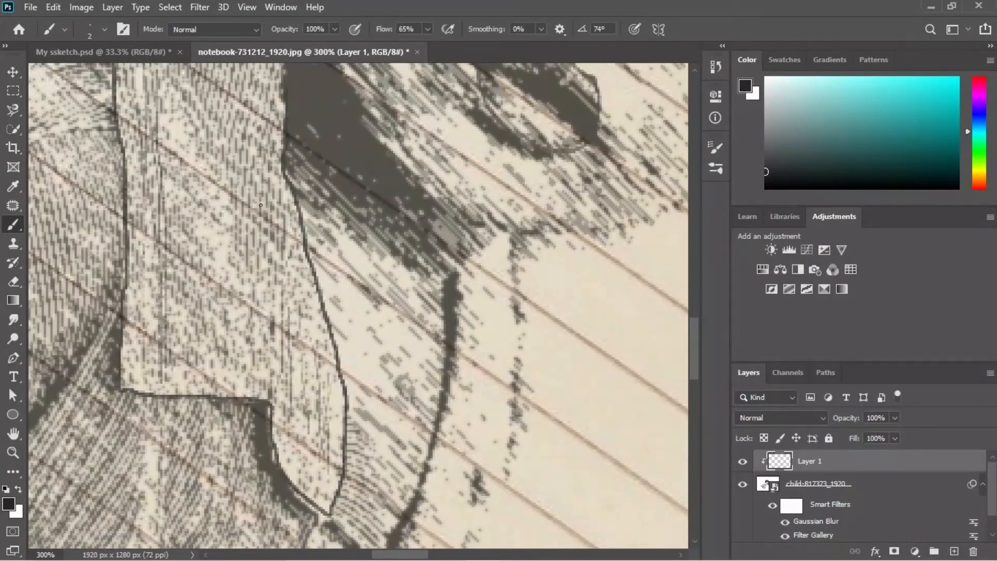
scroll(261, 206, down, 3)
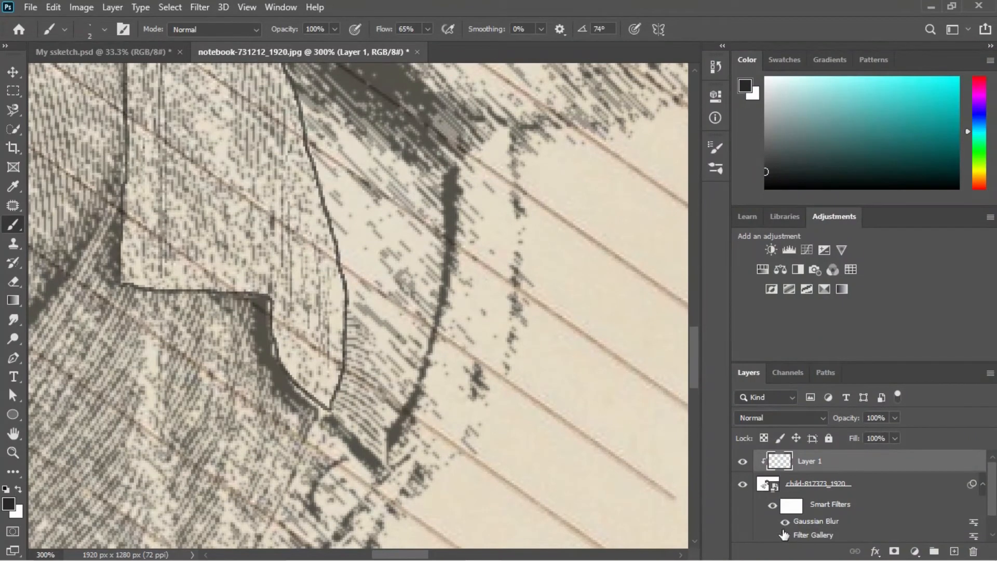
click(429, 29)
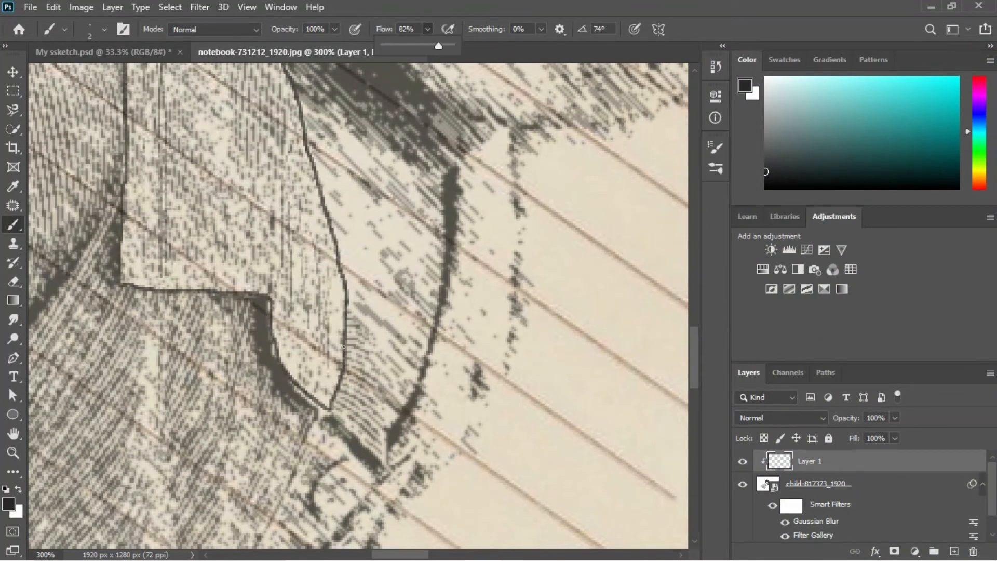
drag(350, 310, 370, 353)
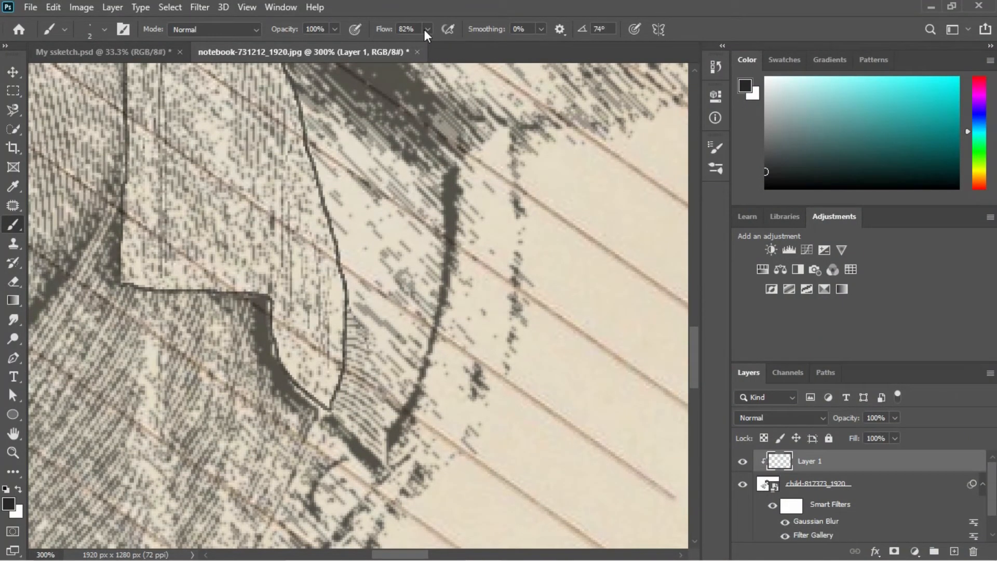
click(426, 29)
click(355, 357)
mouse_move(347, 310)
mouse_down()
mouse_move(373, 350)
mouse_move(382, 418)
mouse_up()
click(429, 30)
click(360, 323)
Set the brush to size 3 and 74% flow, hide both smart filters, and trace the far side of the neckline opening.
key(ctrl+minus)
click(428, 29)
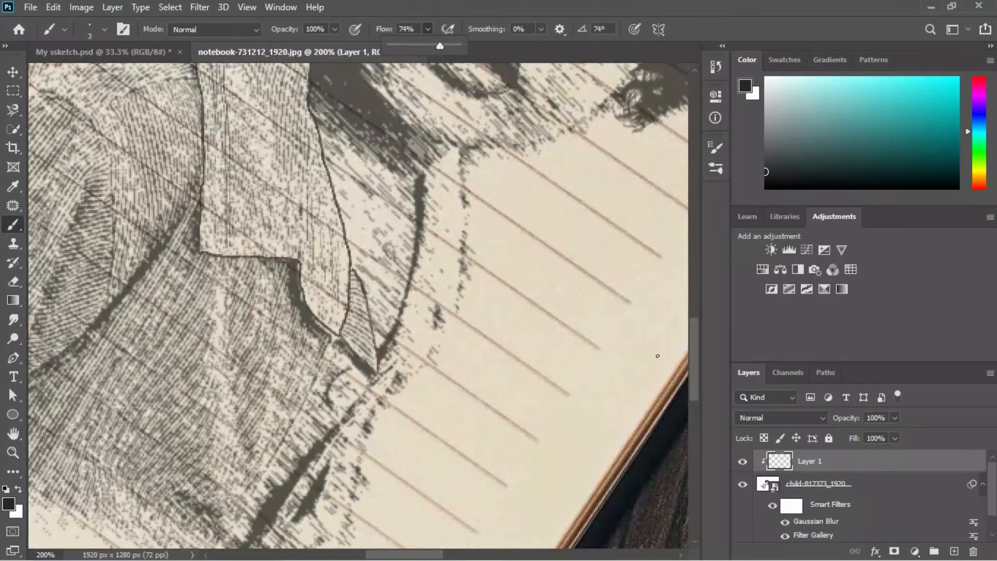
click(785, 522)
click(785, 535)
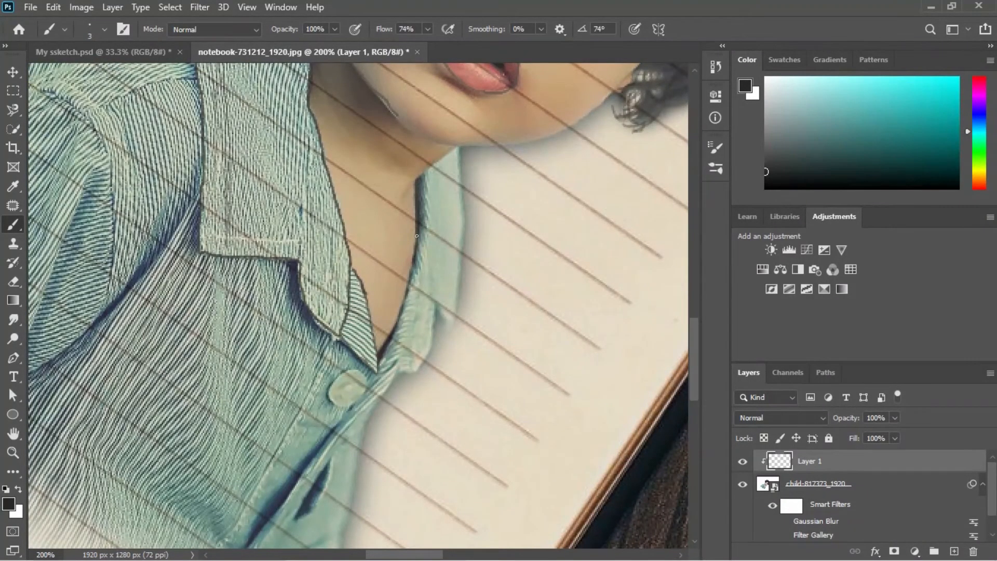
drag(413, 268, 402, 300)
drag(428, 172, 409, 327)
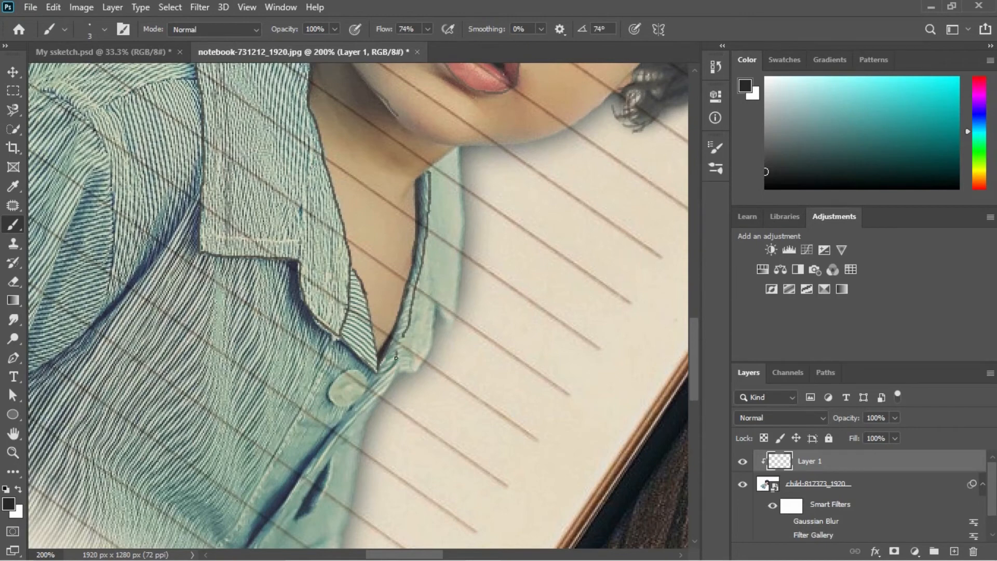
Outline the far collar's outer edge and lower corner, redoing the first strokes.
drag(394, 374, 419, 368)
drag(454, 305, 463, 271)
key(ctrl+z)
key(ctrl+z)
drag(459, 148, 453, 315)
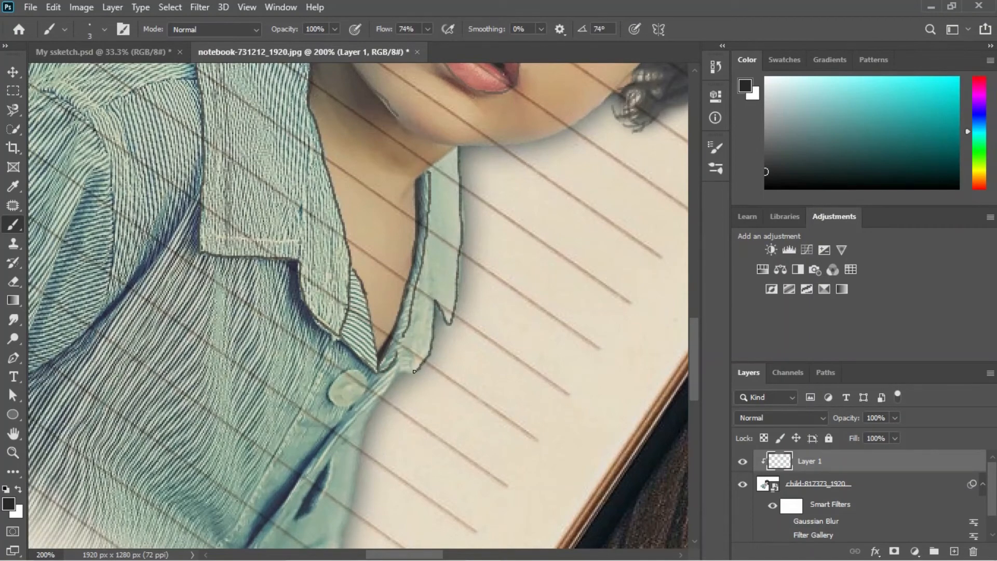
key(alt+space)
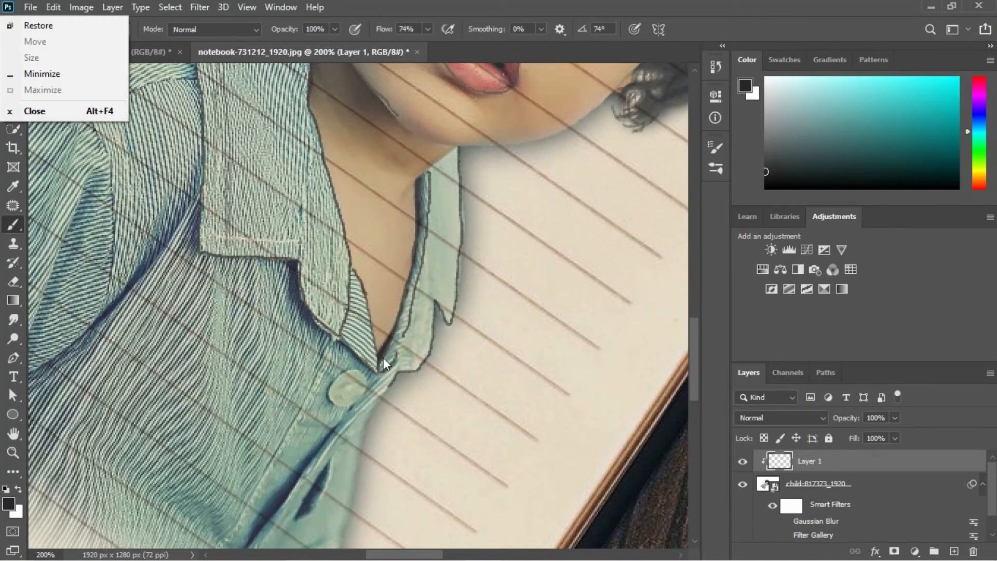
key(Escape)
Outline the shirt's outer front edge from below the collar down around the faded bottom hem.
mouse_move(404, 385)
mouse_down()
mouse_move(422, 245)
mouse_move(397, 289)
mouse_move(364, 426)
mouse_up()
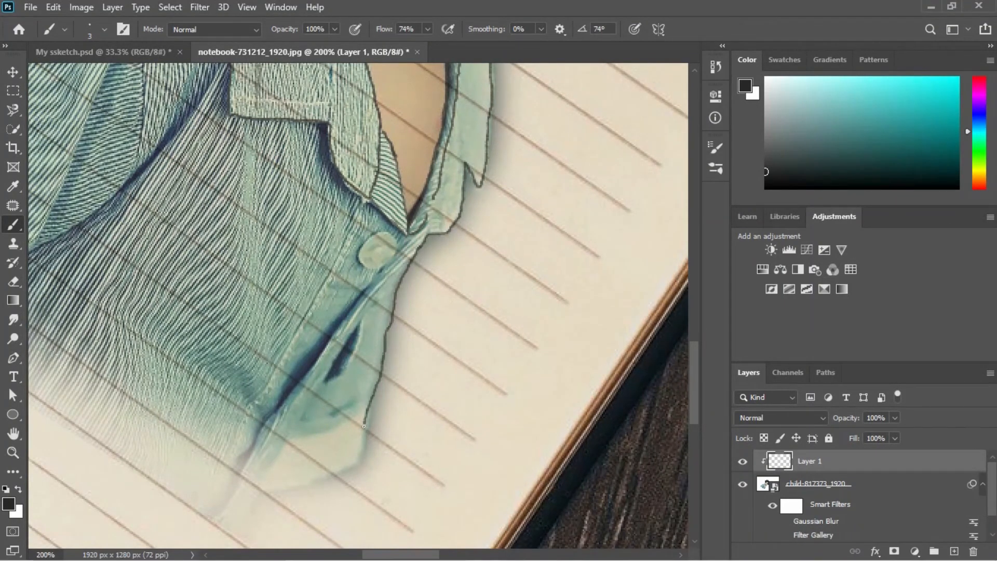
drag(358, 461, 337, 471)
drag(340, 344, 435, 213)
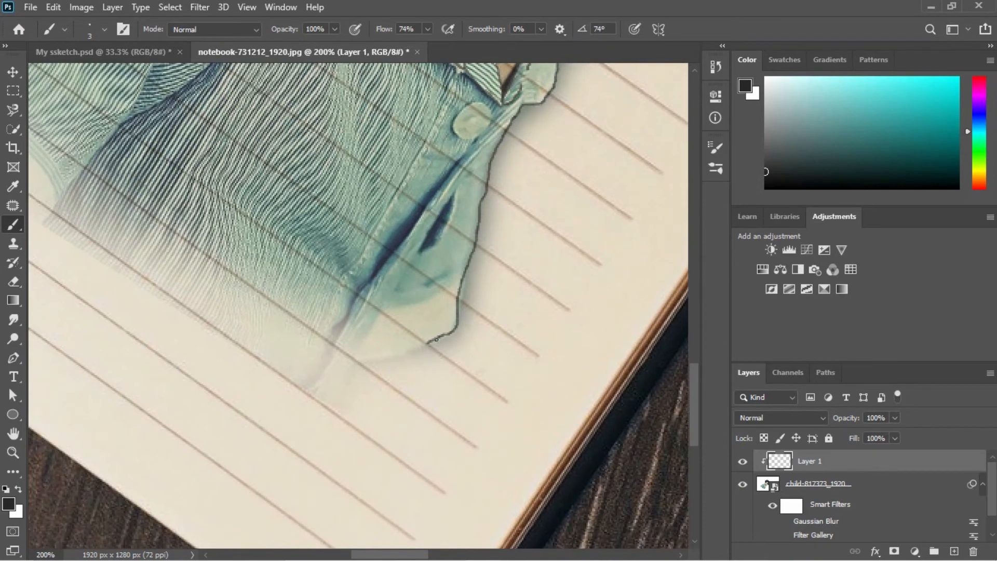
mouse_move(436, 339)
mouse_down()
mouse_move(389, 364)
mouse_move(357, 359)
mouse_up()
Trace the placket's overlap line, the dark fold beside it, and the stitched seam below the collar.
mouse_move(506, 127)
mouse_down()
mouse_move(455, 176)
mouse_move(359, 304)
mouse_up()
drag(457, 196, 438, 238)
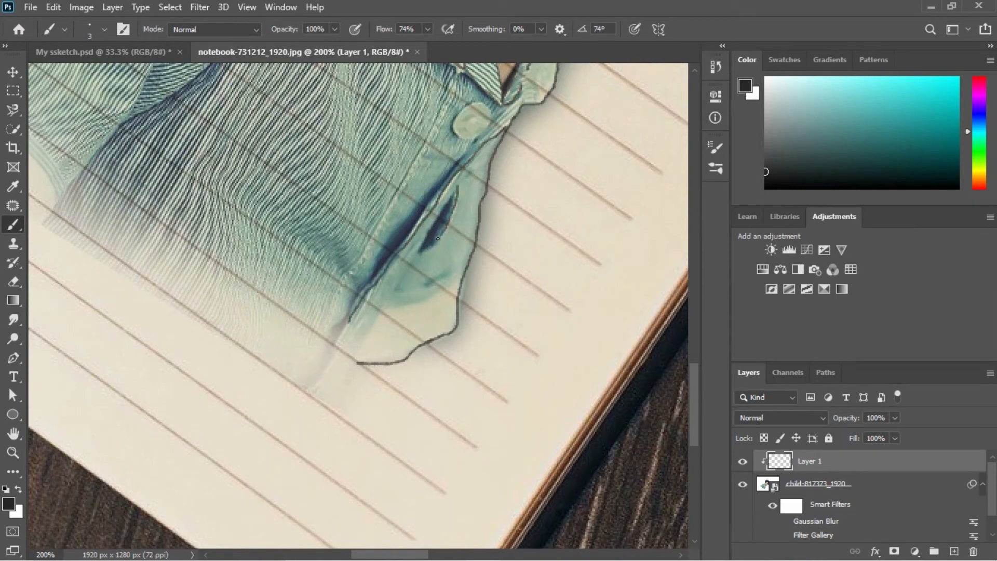
drag(452, 202, 415, 249)
mouse_move(456, 109)
mouse_down()
mouse_move(465, 177)
mouse_move(349, 346)
mouse_up()
Outline the round shirt button below the collar with the dark gray brush.
key(ctrl+plus)
key(ctrl+plus)
drag(571, 99, 429, 256)
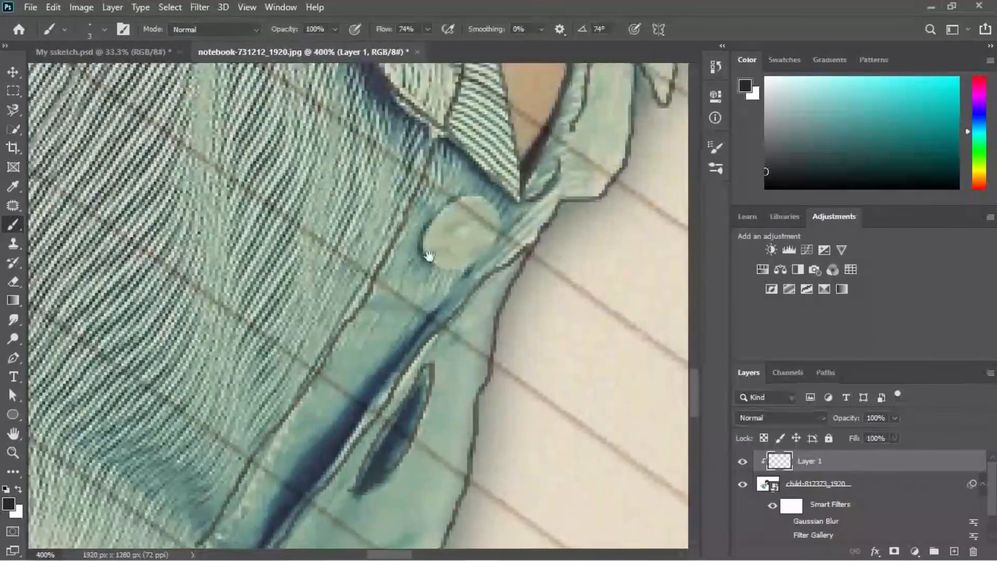
mouse_move(451, 205)
mouse_down()
mouse_move(477, 200)
mouse_move(493, 211)
mouse_move(496, 234)
mouse_move(477, 257)
mouse_move(446, 267)
mouse_move(427, 254)
mouse_move(423, 222)
mouse_move(454, 201)
mouse_up()
Trace the shoulder seam, the armhole seam and the sleeve fold lines on the shirt.
key(ctrl+minus)
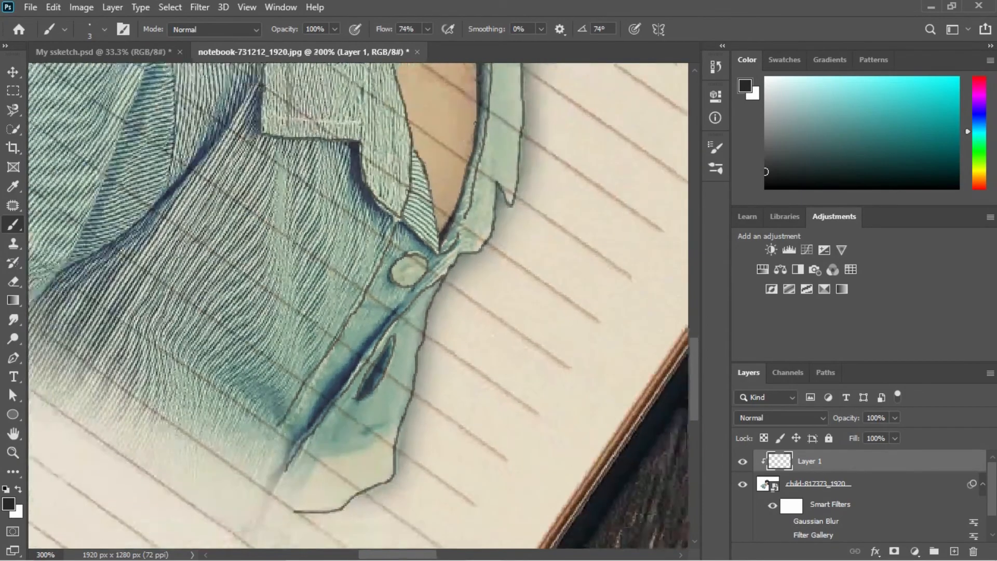
drag(427, 131, 579, 300)
mouse_move(410, 125)
mouse_down()
mouse_move(325, 155)
mouse_move(253, 134)
mouse_move(64, 222)
mouse_up()
mouse_move(298, 164)
mouse_down()
mouse_move(243, 145)
mouse_move(190, 173)
mouse_up()
drag(159, 184, 106, 198)
mouse_move(301, 171)
mouse_down()
mouse_move(327, 246)
mouse_move(316, 358)
mouse_up()
mouse_move(415, 255)
mouse_down()
mouse_move(313, 372)
mouse_move(212, 439)
mouse_move(294, 250)
mouse_move(395, 252)
mouse_up()
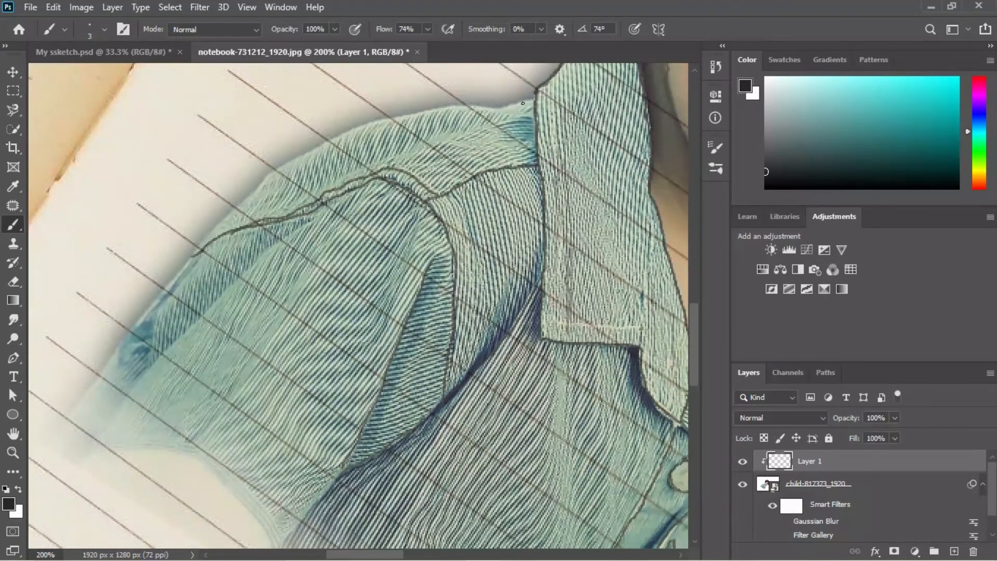
Outline the outer shoulder and sleeve edge down from the collar, redoing faulty strokes, and trace the fold inside the sleeve.
mouse_move(534, 97)
mouse_down()
mouse_move(433, 107)
mouse_move(338, 129)
mouse_up()
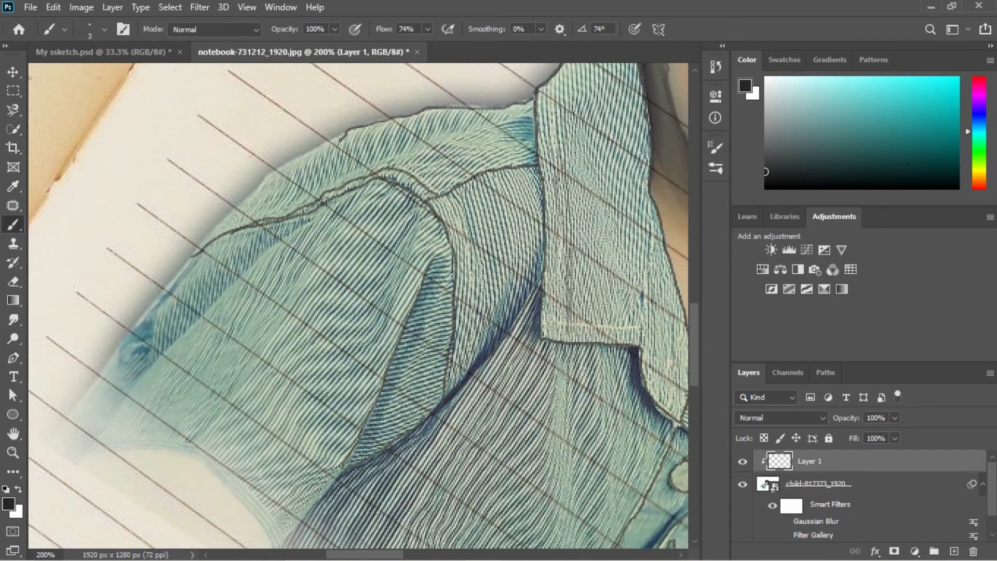
key(ctrl+z)
drag(348, 132, 326, 143)
key(ctrl+z)
mouse_move(348, 130)
mouse_down()
mouse_move(282, 166)
mouse_move(230, 213)
mouse_move(135, 327)
mouse_up()
mouse_move(308, 225)
mouse_down()
mouse_move(206, 304)
mouse_move(148, 368)
mouse_up()
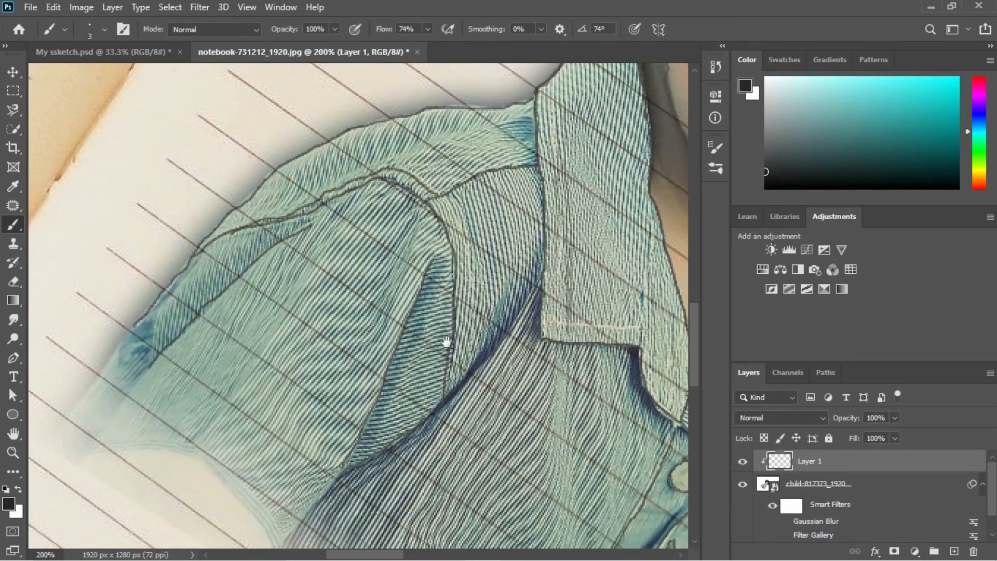
Turn the portrait's Gaussian Blur and Filter Gallery smart filters back on.
drag(448, 341, 334, 173)
drag(456, 251, 386, 205)
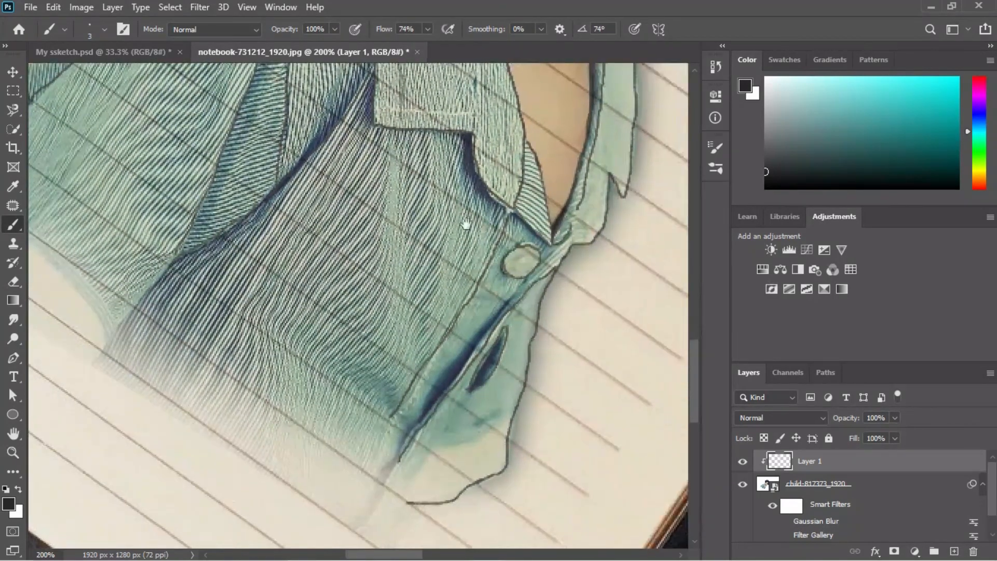
click(785, 522)
click(786, 534)
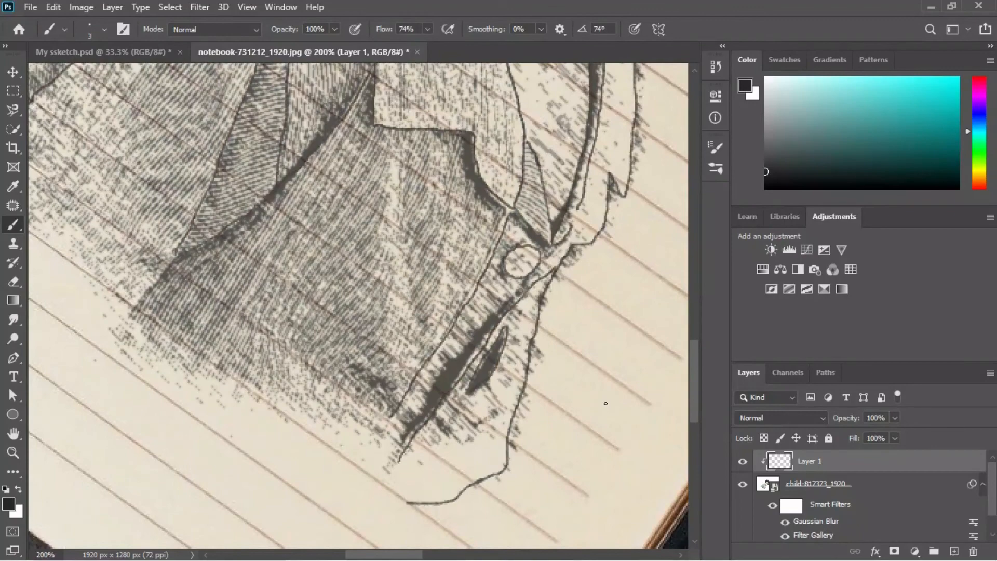
Erase the stray outline that extends past the shaded fabric at the shirt's lower edge.
key(ctrl+minus)
key(ctrl+minus)
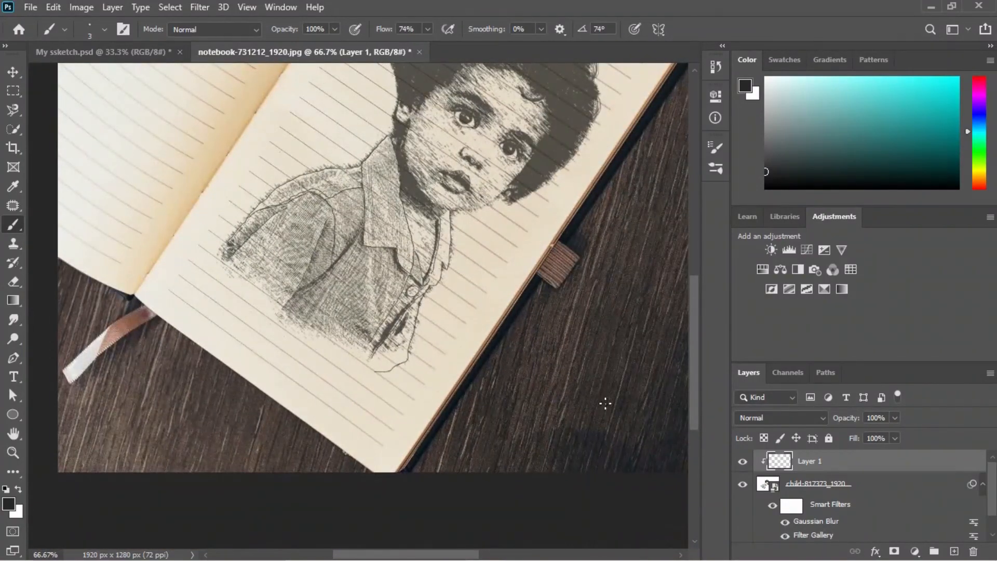
scroll(605, 403, up, 5)
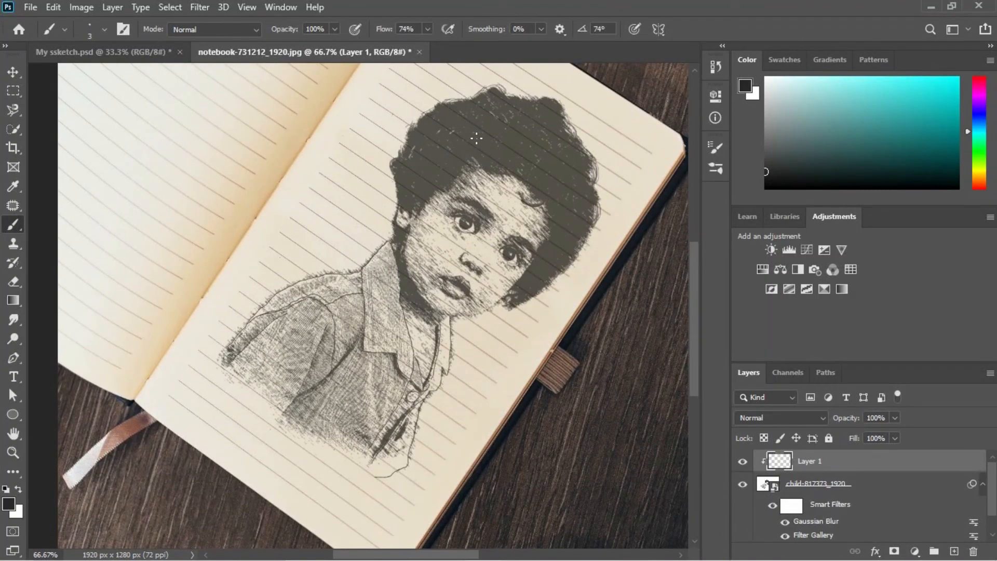
scroll(476, 138, down, 5)
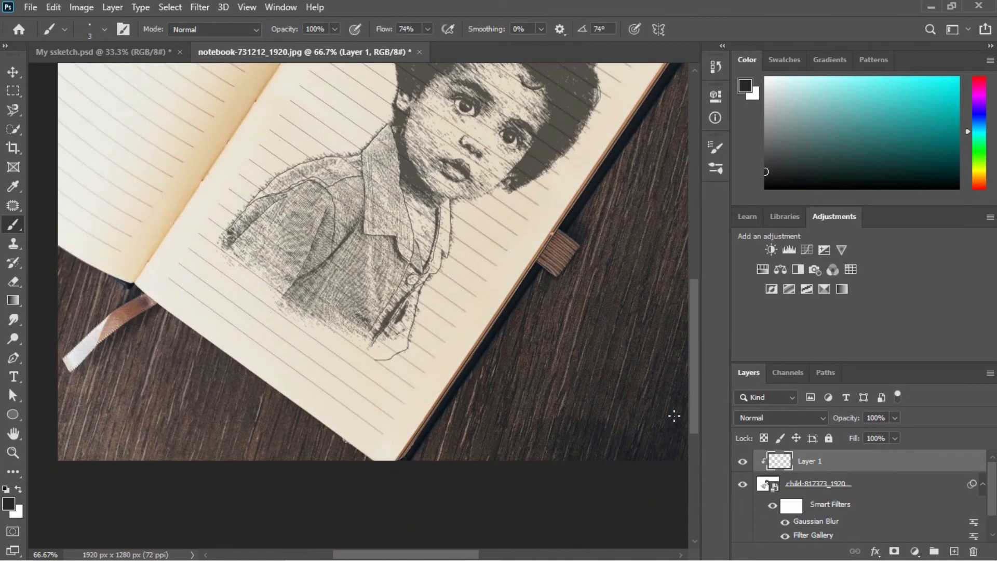
key(e)
mouse_move(376, 362)
mouse_down()
mouse_move(410, 342)
mouse_move(397, 355)
mouse_up()
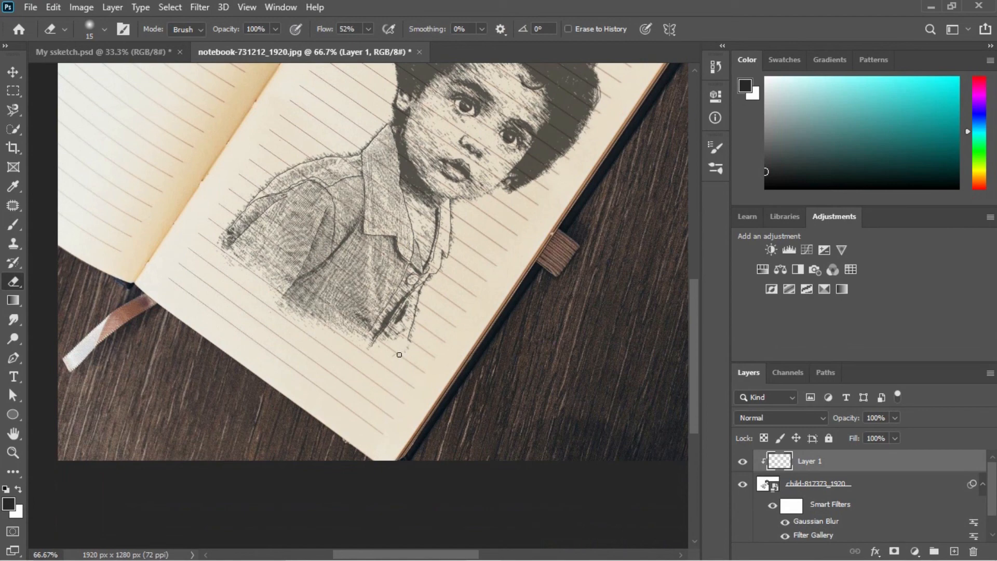
Set the brush flow to 53% and outline the child's ear and the cheek edge below it.
scroll(316, 352, up, 2)
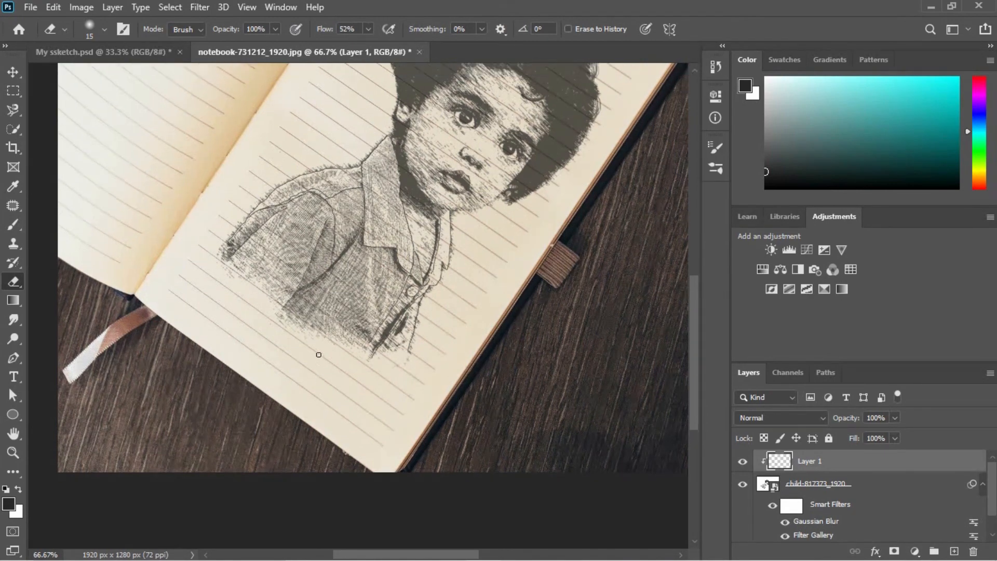
scroll(321, 345, up, 2)
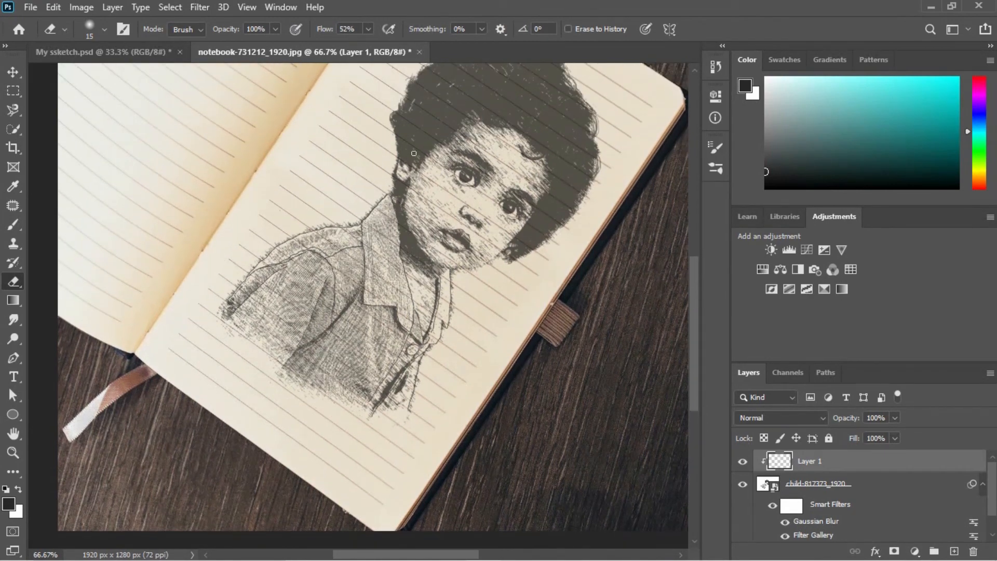
key(ctrl+plus)
key(ctrl+plus)
key(ctrl+plus)
scroll(358, 260, up, 5)
key(b)
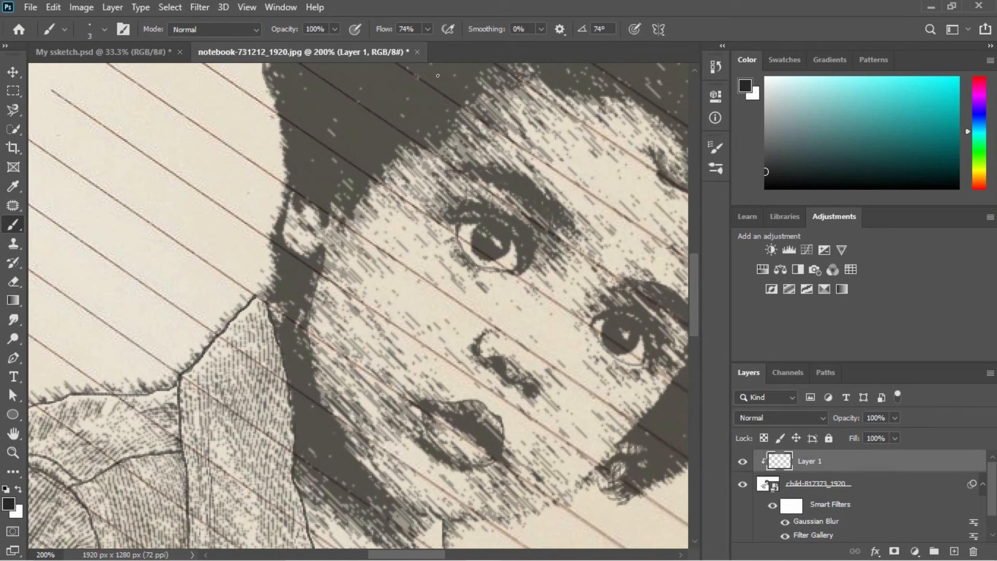
click(428, 29)
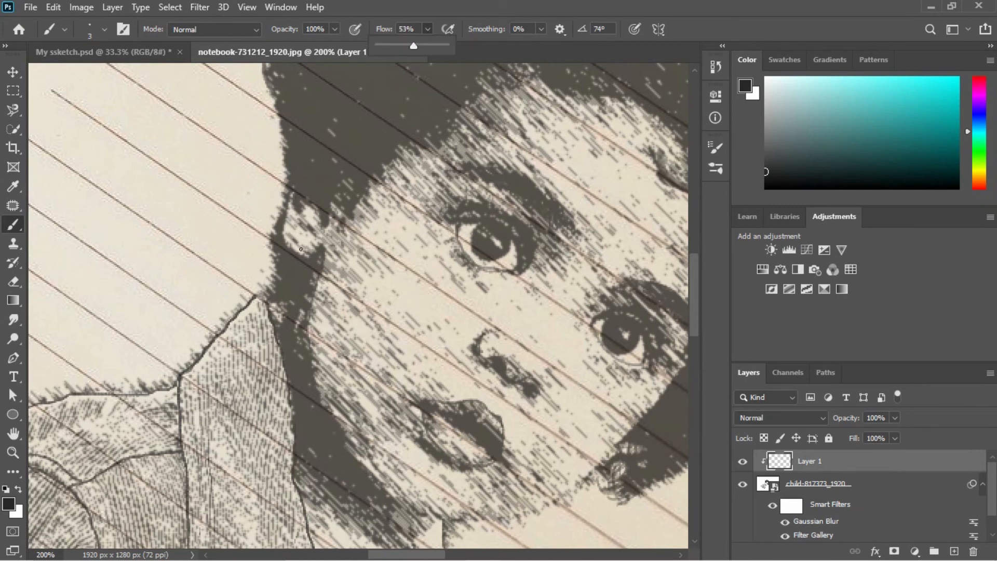
click(290, 192)
drag(287, 207, 308, 327)
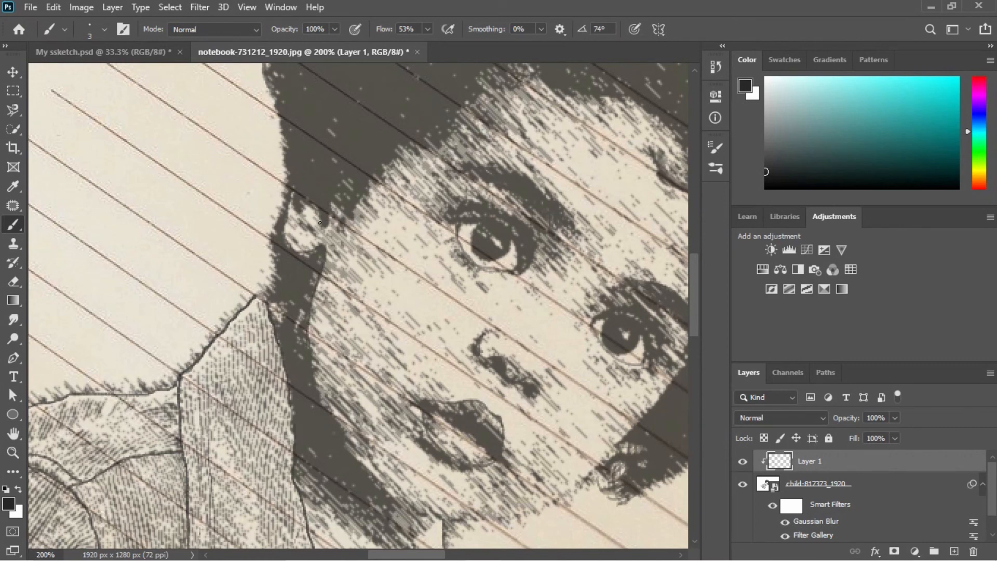
drag(321, 219, 309, 196)
Trace the hairline across the forehead and down toward the temple with the dark gray brush.
mouse_move(639, 203)
mouse_down()
mouse_move(575, 260)
mouse_move(452, 315)
mouse_move(458, 330)
mouse_up()
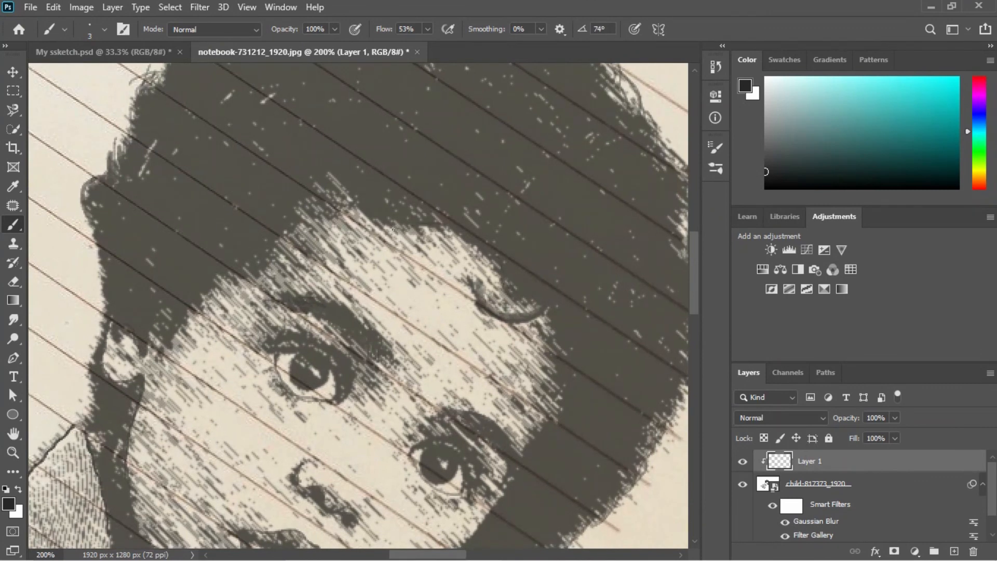
mouse_move(393, 229)
mouse_down()
mouse_move(359, 213)
mouse_move(398, 217)
mouse_move(372, 213)
mouse_move(404, 207)
mouse_move(329, 192)
mouse_move(391, 216)
mouse_move(301, 180)
mouse_move(324, 178)
mouse_move(361, 216)
mouse_move(330, 175)
mouse_move(313, 176)
mouse_move(343, 218)
mouse_move(327, 221)
mouse_move(307, 201)
mouse_move(281, 207)
mouse_move(294, 217)
mouse_move(278, 250)
mouse_up()
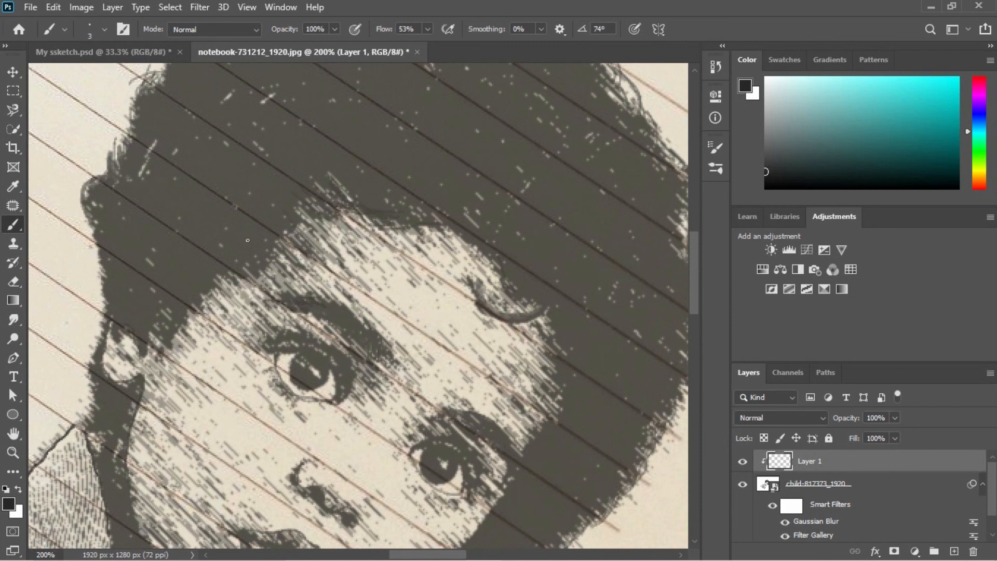
drag(246, 279, 210, 296)
Switch to the Move tool and select the child portrait layer.
scroll(294, 259, left, 5)
scroll(380, 276, down, 3)
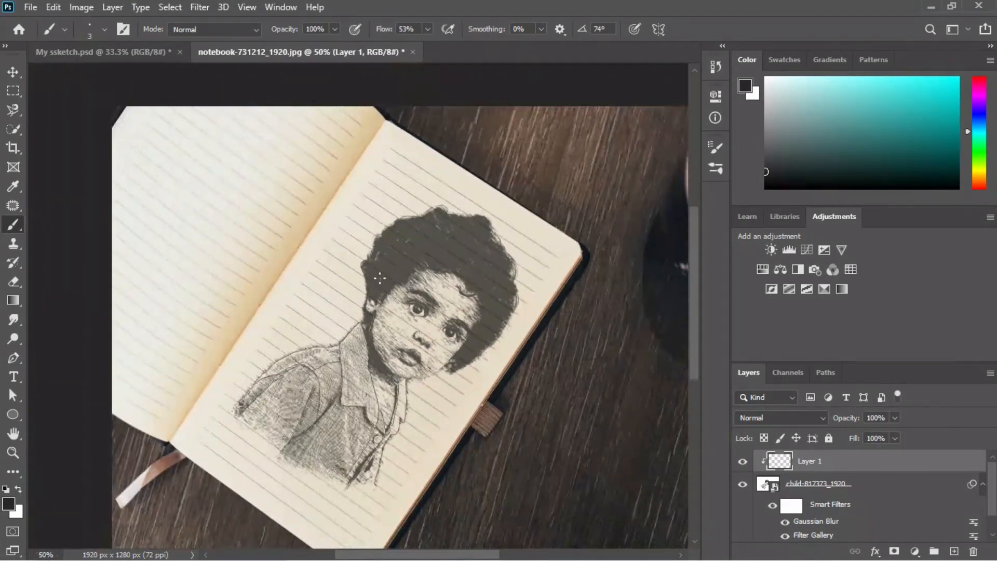
drag(393, 339, 358, 256)
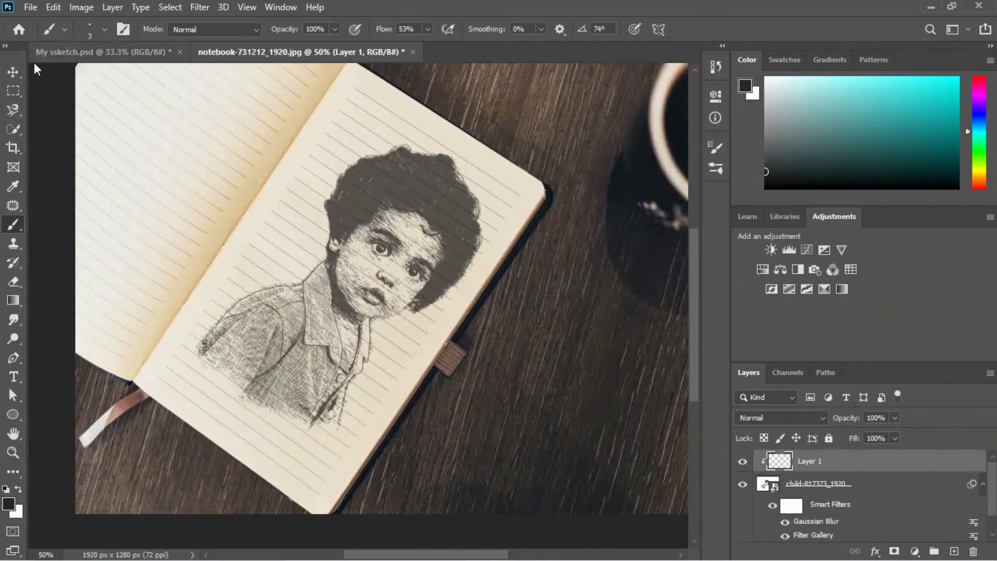
key(v)
click(619, 138)
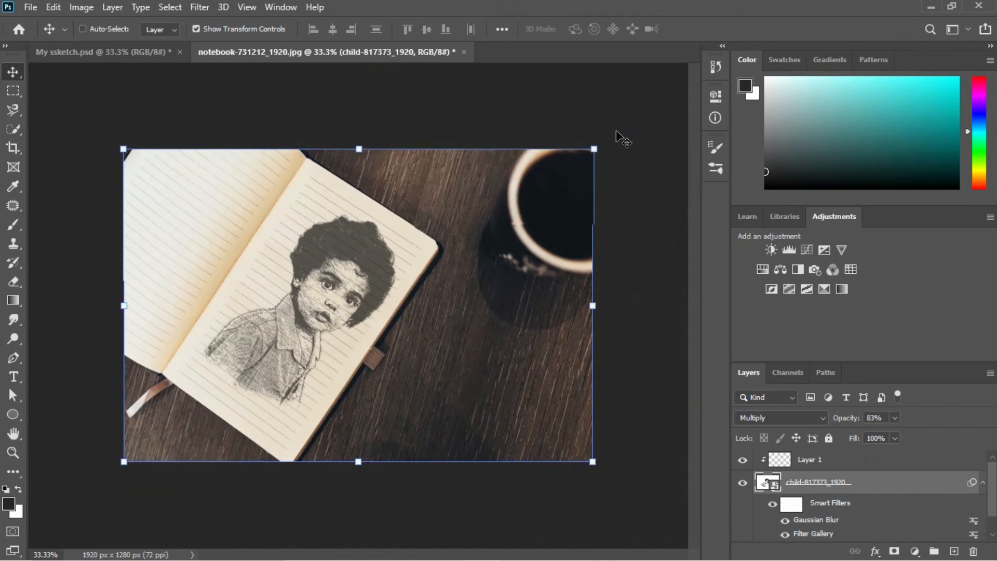
key(ctrl+plus)
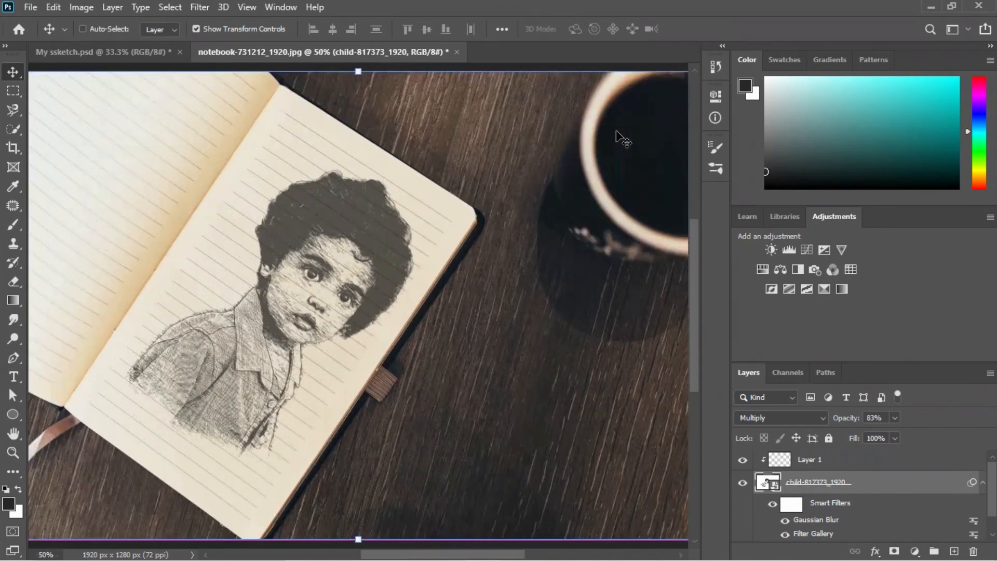